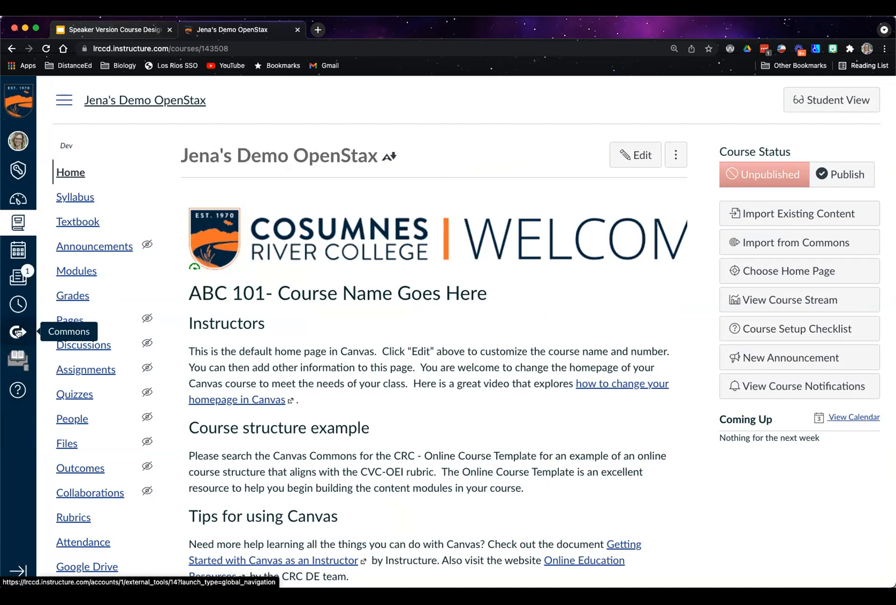
Open Canvas Commons in a new browser tab and search its shared resources for "mitosis"
{"action": "right_click", "coordinate": [15, 330]}
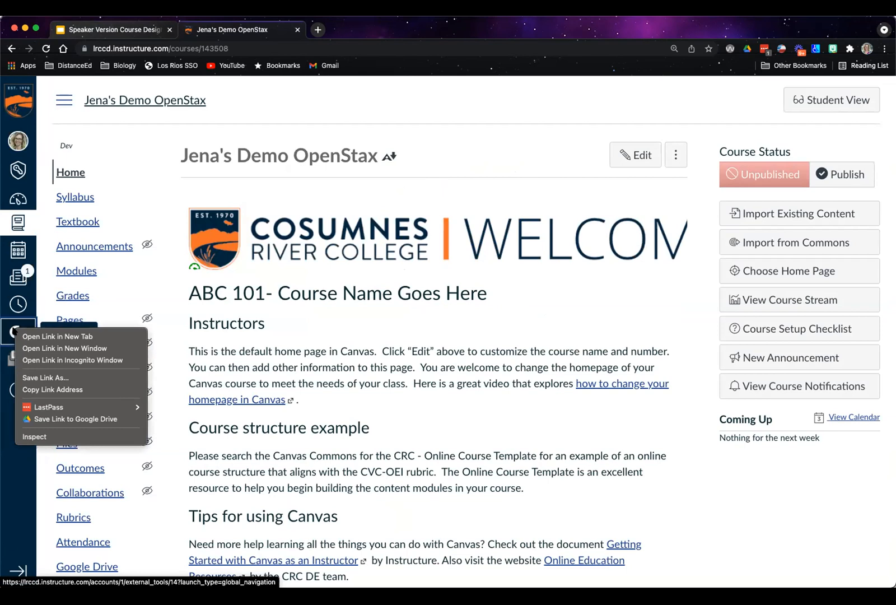
{"action": "left_click", "coordinate": [56, 336]}
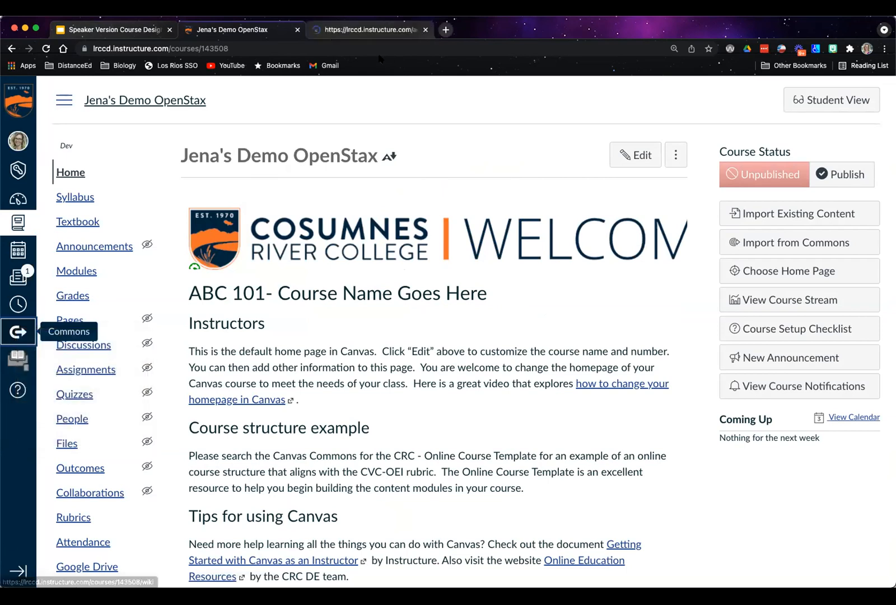
{"action": "left_click", "coordinate": [371, 31]}
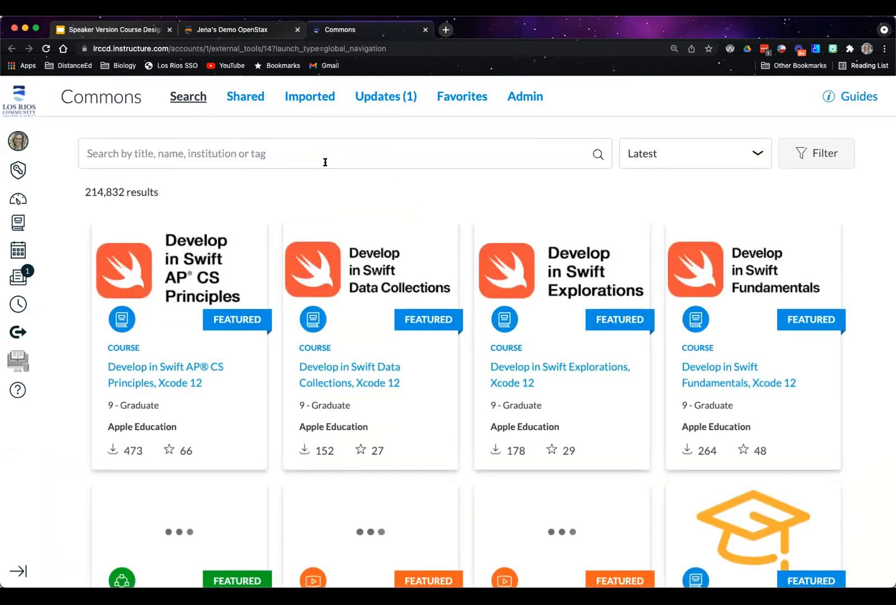
{"action": "left_click", "coordinate": [309, 144]}
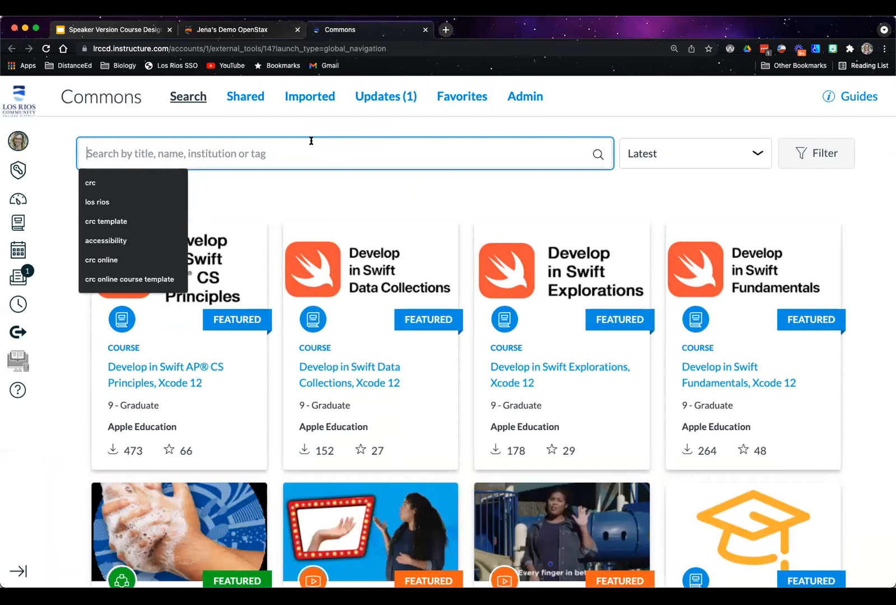
{"action": "type", "text": "mitosis"}
{"action": "key", "text": "Return"}
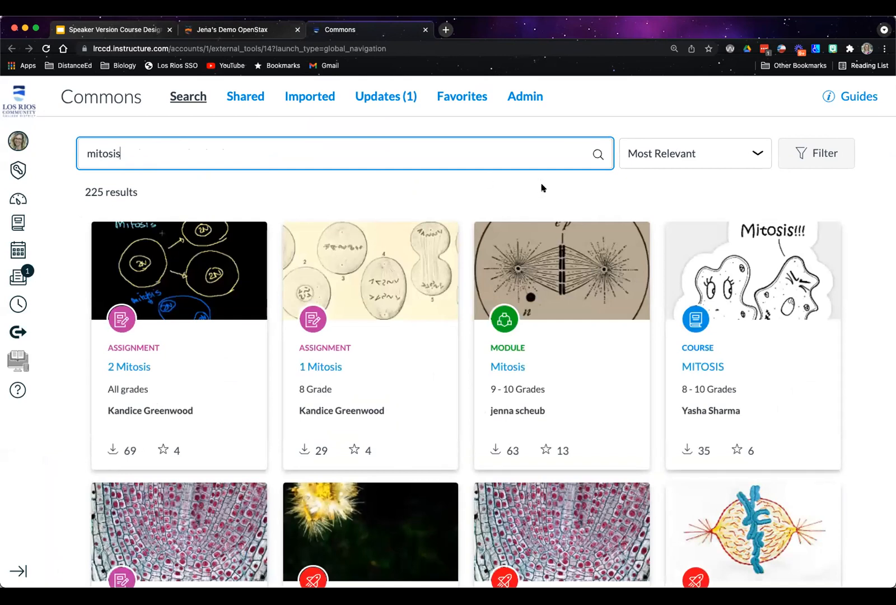
Filter the mitosis results to Assignments and Quizzes at the Undergraduate level, and close the filter options
{"action": "left_click", "coordinate": [814, 151]}
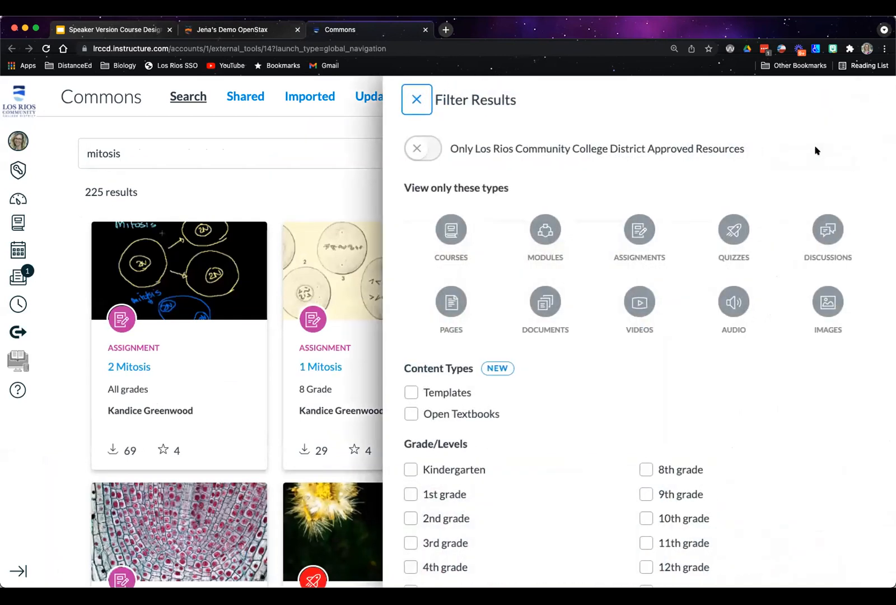
{"action": "left_click", "coordinate": [646, 240]}
{"action": "left_click", "coordinate": [733, 232]}
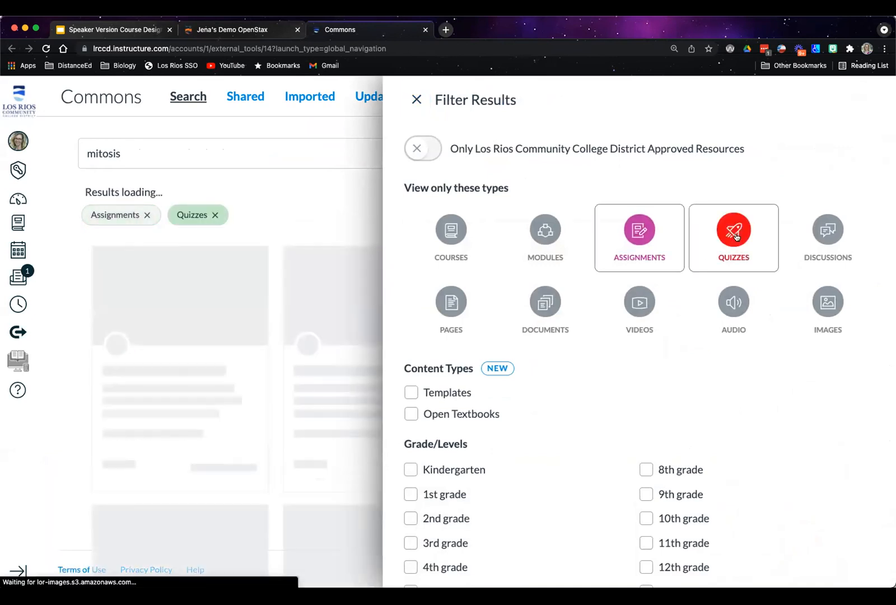
{"action": "scroll", "coordinate": [749, 403], "scroll_direction": "down", "scroll_amount": 4}
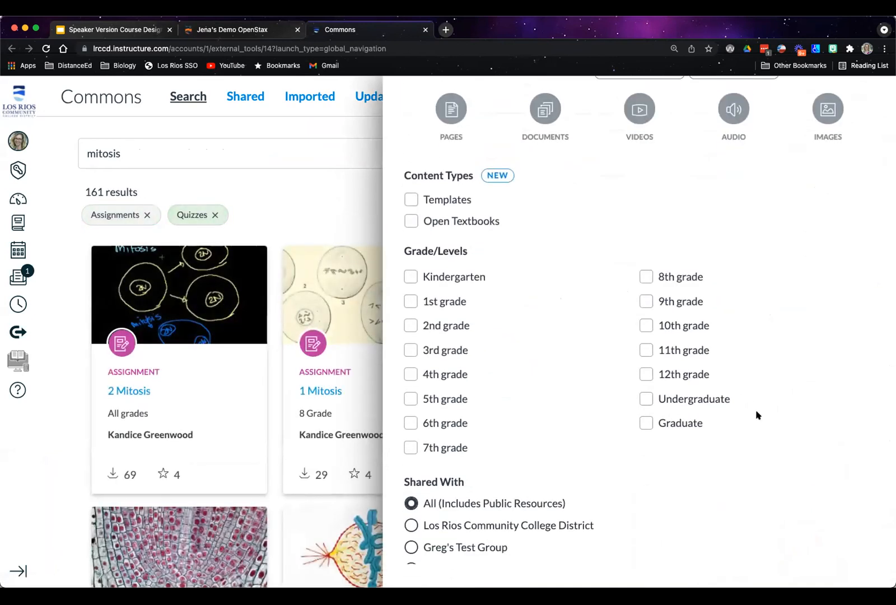
{"action": "left_click", "coordinate": [647, 398]}
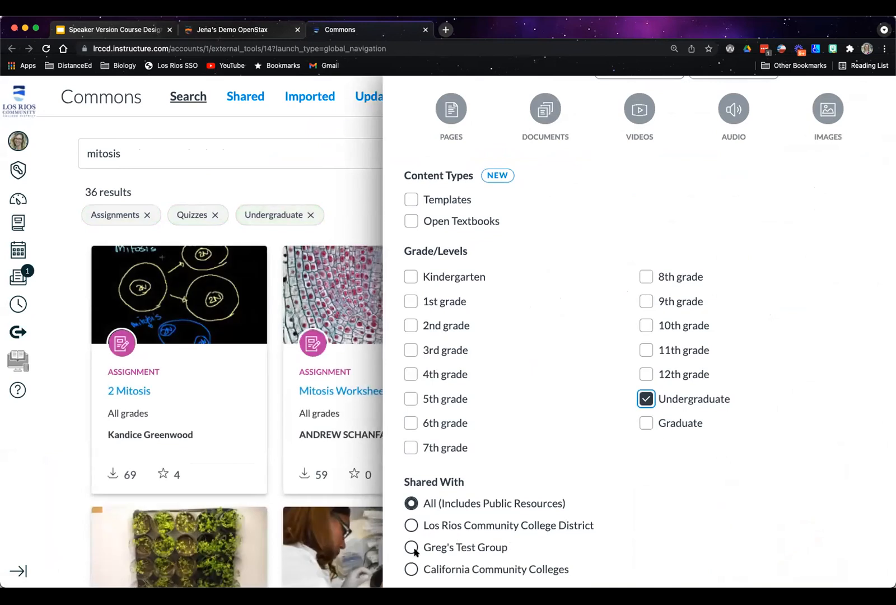
{"action": "scroll", "coordinate": [534, 394], "scroll_direction": "up", "scroll_amount": 5}
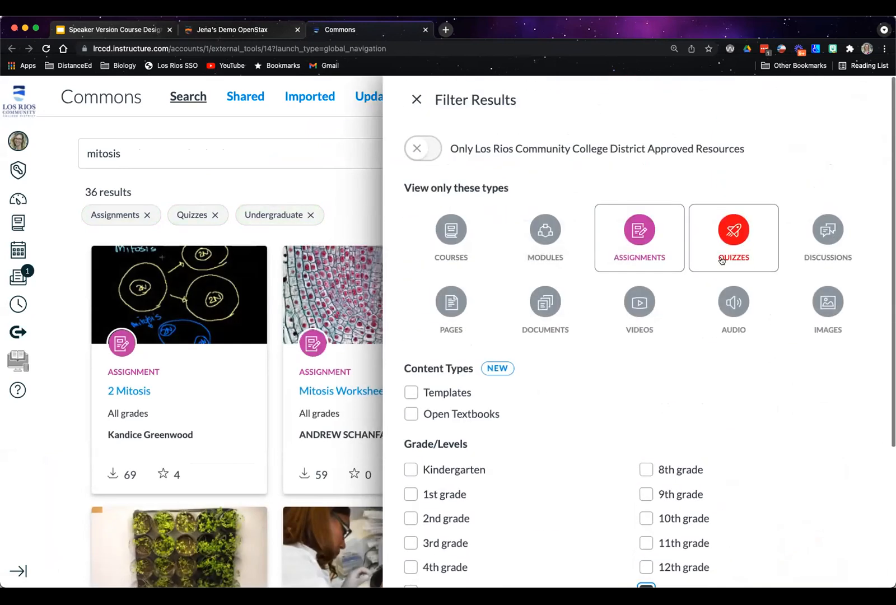
{"action": "left_click", "coordinate": [417, 100]}
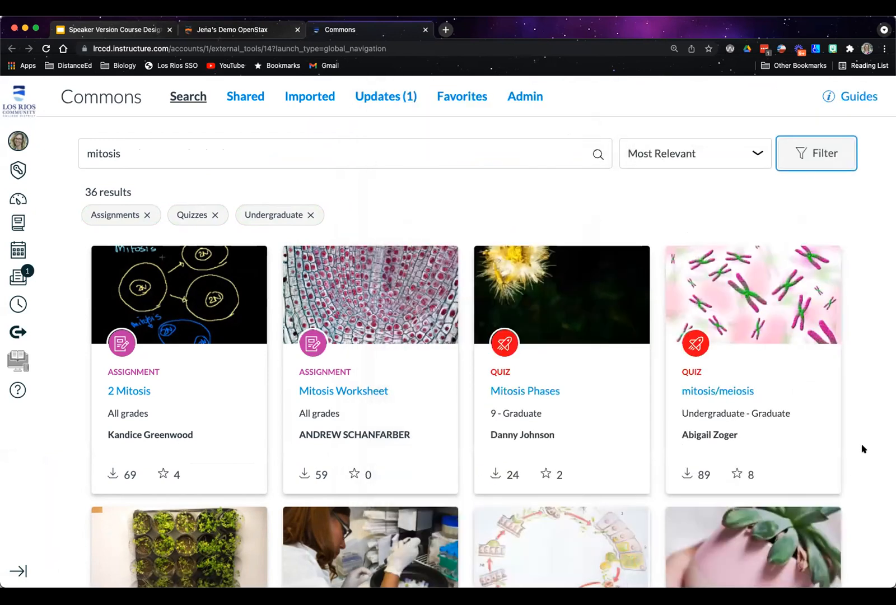
Browse the filtered results, preview the Mitosis Worksheet assignment, and return to the search results
{"action": "scroll", "coordinate": [864, 444], "scroll_direction": "down", "scroll_amount": 1}
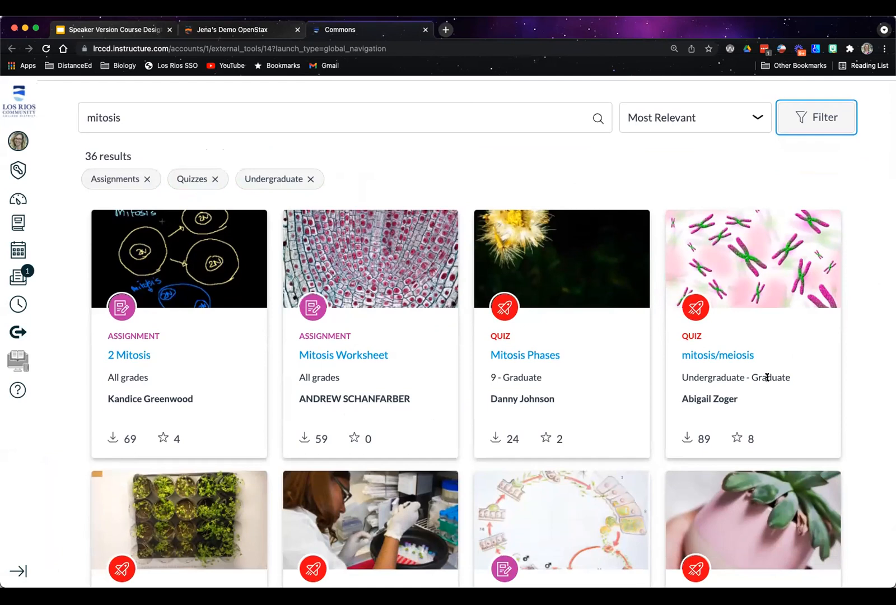
{"action": "scroll", "coordinate": [768, 378], "scroll_direction": "down", "scroll_amount": 1}
{"action": "scroll", "coordinate": [771, 382], "scroll_direction": "down", "scroll_amount": 2}
{"action": "scroll", "coordinate": [769, 381], "scroll_direction": "down", "scroll_amount": 3}
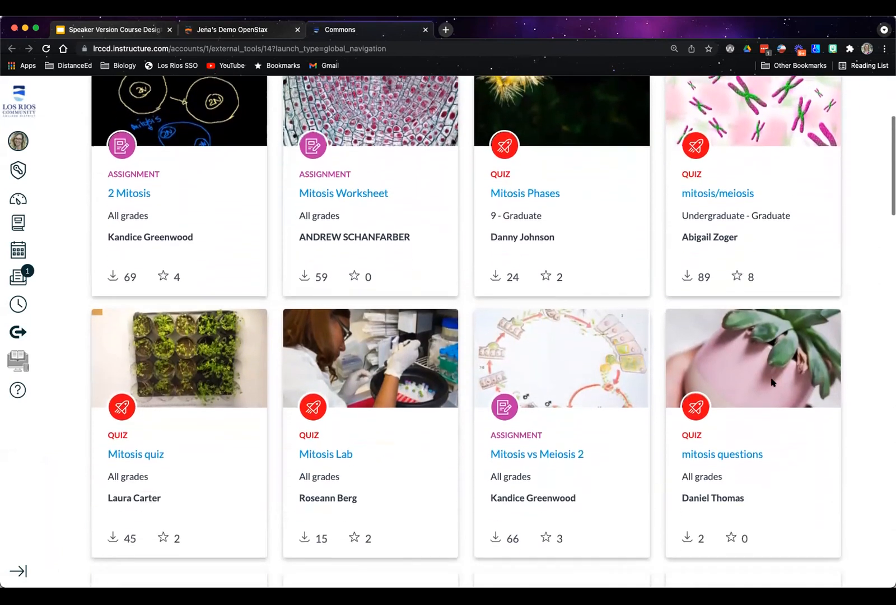
{"action": "scroll", "coordinate": [762, 379], "scroll_direction": "up", "scroll_amount": 1}
{"action": "scroll", "coordinate": [761, 379], "scroll_direction": "up", "scroll_amount": 3}
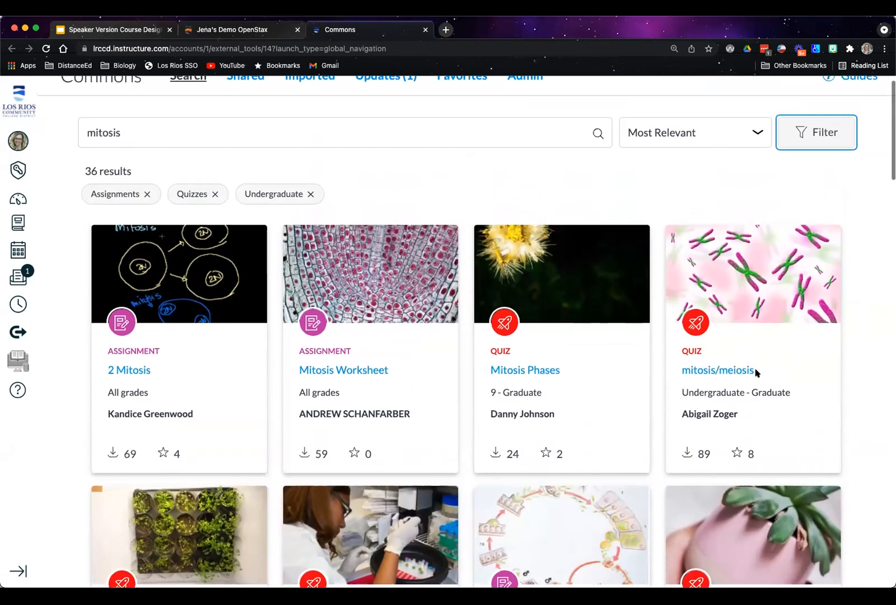
{"action": "left_click", "coordinate": [378, 371]}
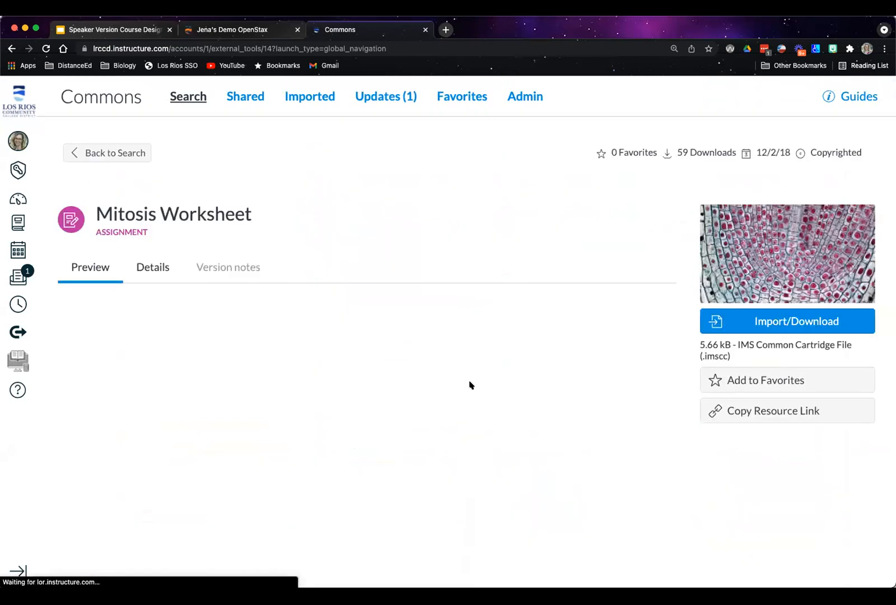
{"action": "scroll", "coordinate": [574, 371], "scroll_direction": "down", "scroll_amount": 3}
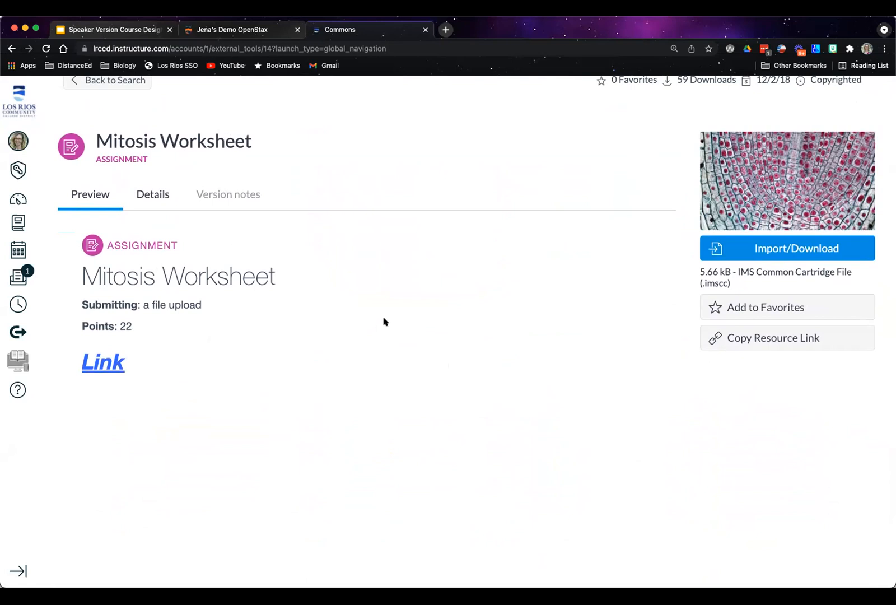
{"action": "left_click", "coordinate": [87, 80]}
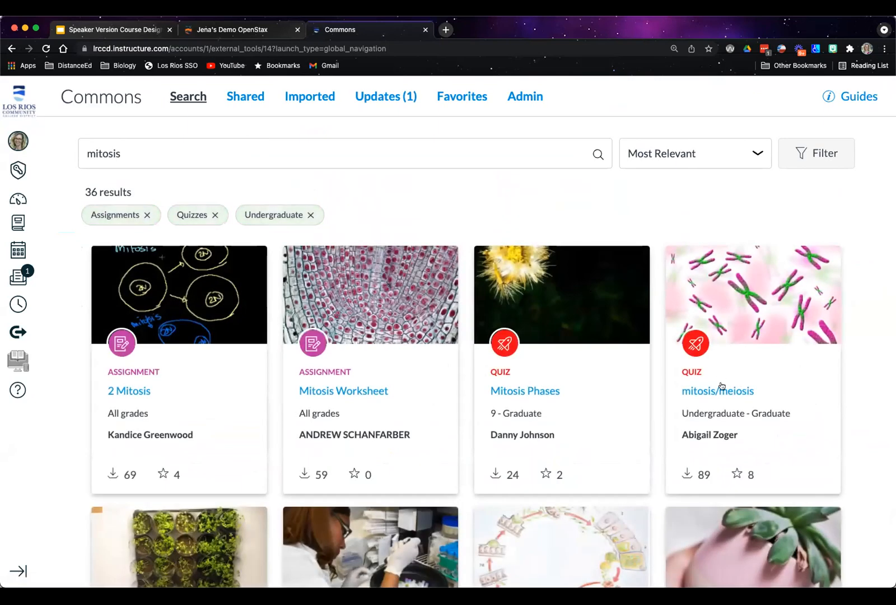
Open the mitosis/meiosis quiz from the results and examine its previewed matching and multiple-choice questions
{"action": "left_click", "coordinate": [719, 390]}
{"action": "scroll", "coordinate": [450, 342], "scroll_direction": "down", "scroll_amount": 2}
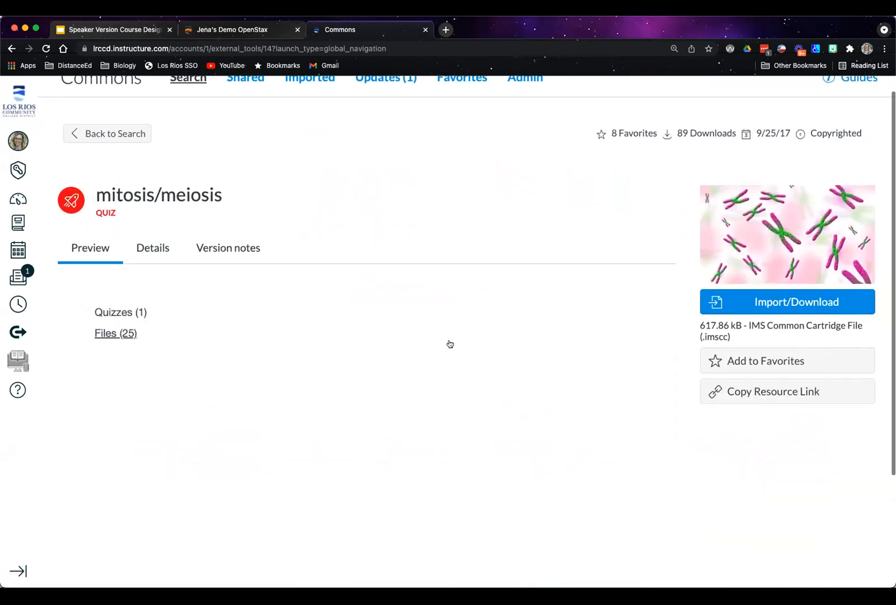
{"action": "scroll", "coordinate": [370, 331], "scroll_direction": "down", "scroll_amount": 5}
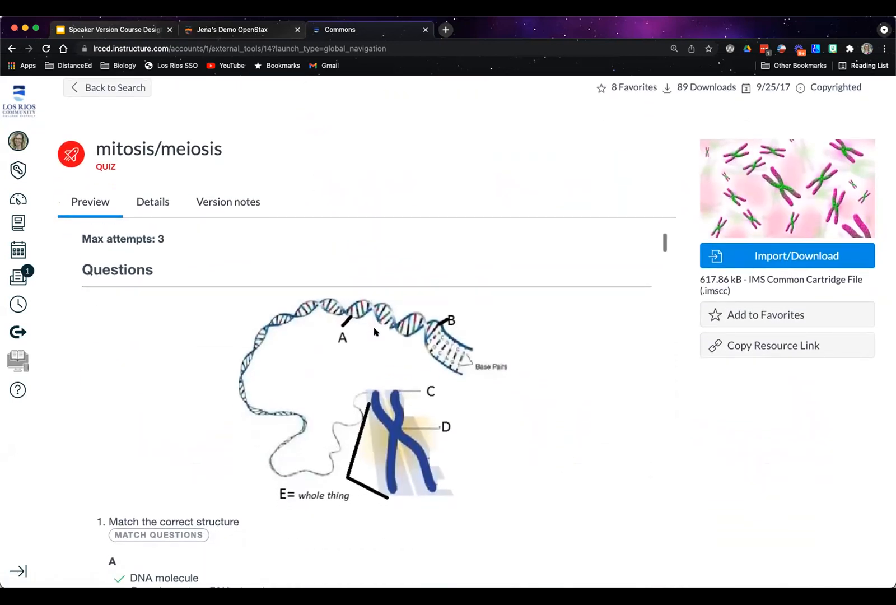
{"action": "scroll", "coordinate": [462, 398], "scroll_direction": "down", "scroll_amount": 4}
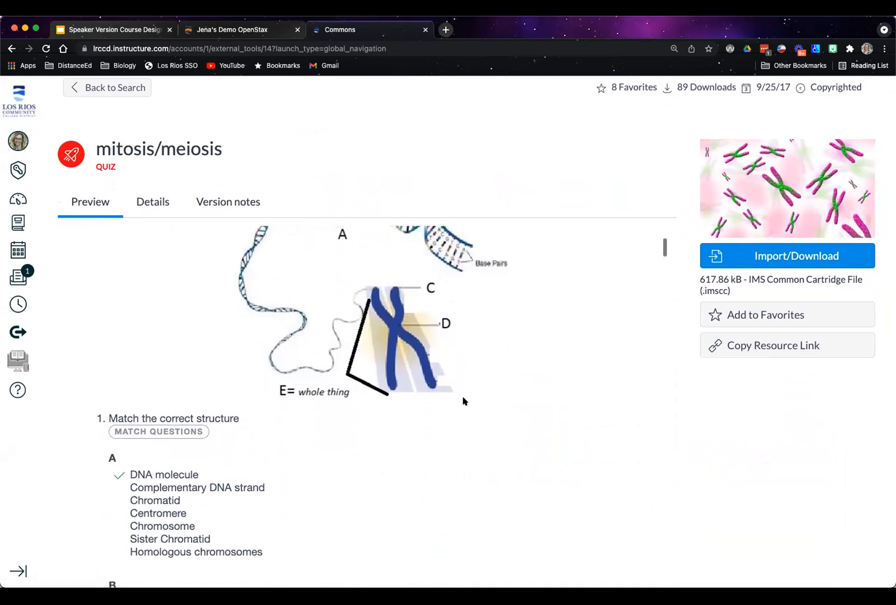
{"action": "scroll", "coordinate": [475, 398], "scroll_direction": "down", "scroll_amount": 2}
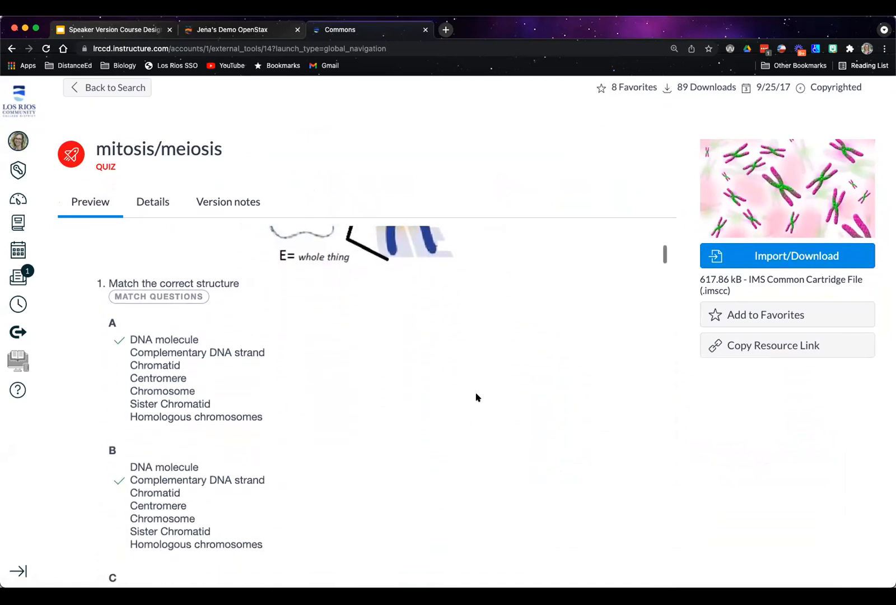
{"action": "scroll", "coordinate": [476, 395], "scroll_direction": "up", "scroll_amount": 6}
{"action": "scroll", "coordinate": [516, 380], "scroll_direction": "down", "scroll_amount": 6}
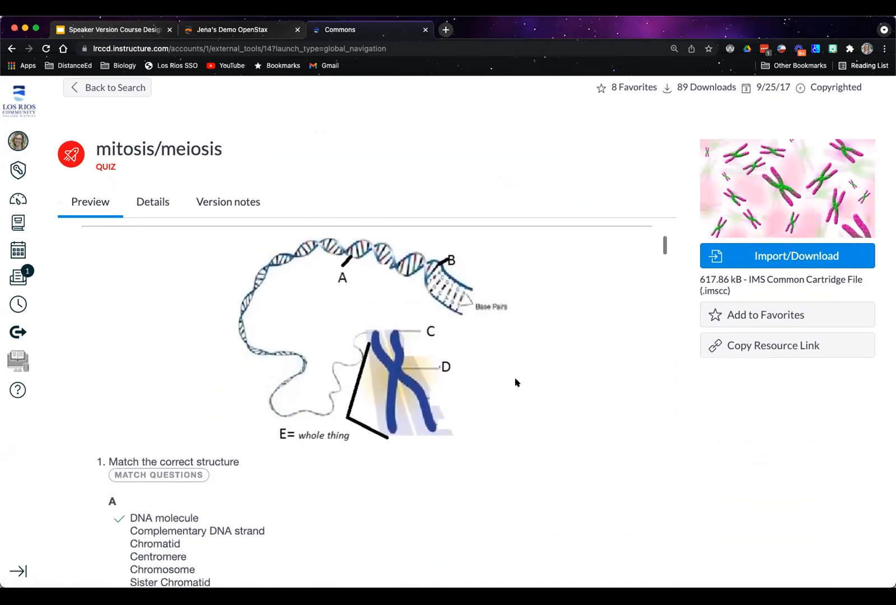
{"action": "scroll", "coordinate": [482, 412], "scroll_direction": "down", "scroll_amount": 12}
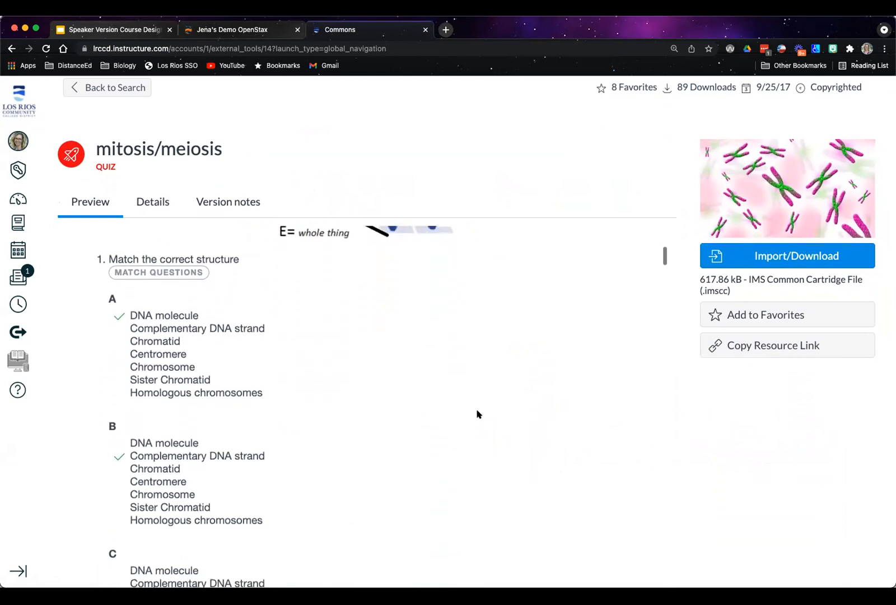
{"action": "scroll", "coordinate": [476, 414], "scroll_direction": "down", "scroll_amount": 11}
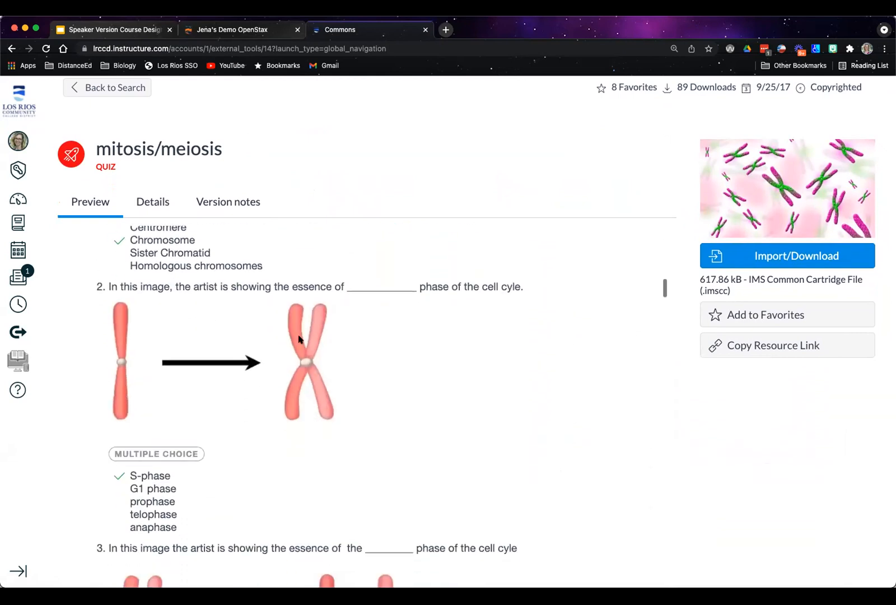
{"action": "scroll", "coordinate": [530, 405], "scroll_direction": "down", "scroll_amount": 1}
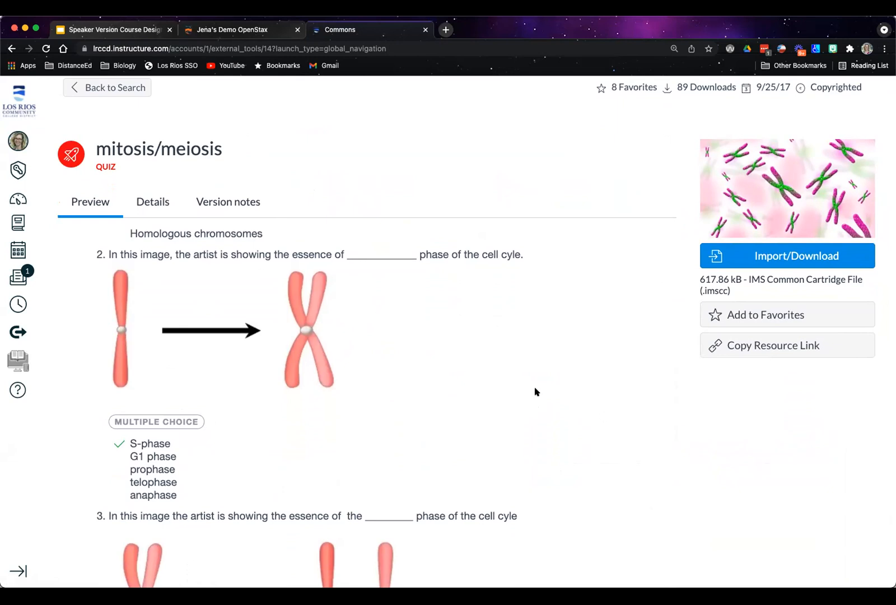
{"action": "scroll", "coordinate": [535, 392], "scroll_direction": "down", "scroll_amount": 2}
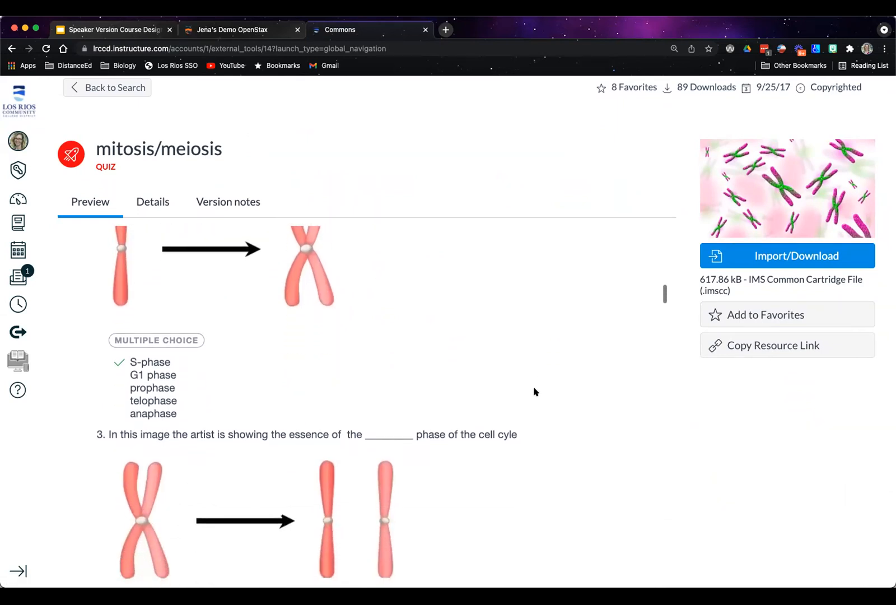
{"action": "scroll", "coordinate": [535, 403], "scroll_direction": "up", "scroll_amount": 1}
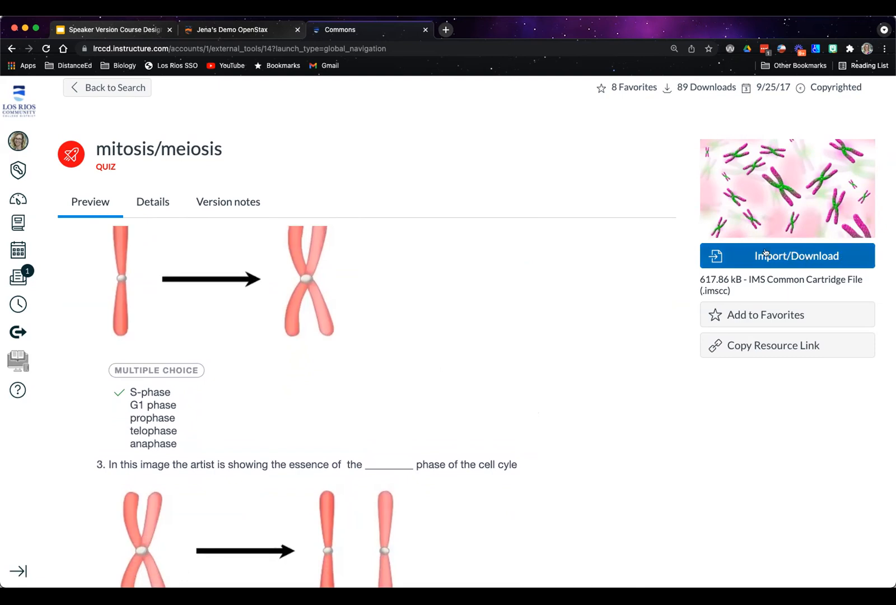
Select BIO 300 Demo as a destination course in the quiz's import options, review the course list, and close it without importing
{"action": "left_click", "coordinate": [783, 256]}
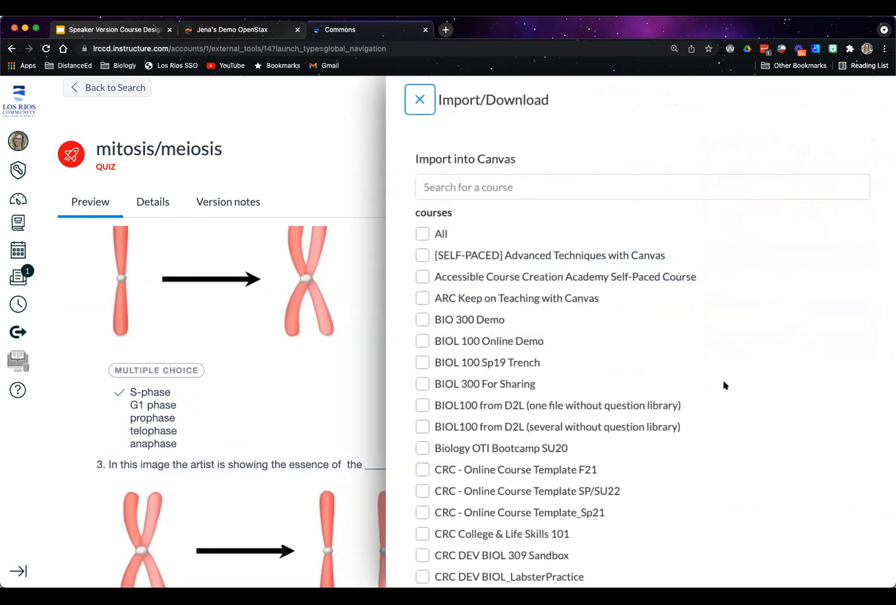
{"action": "left_click", "coordinate": [419, 319]}
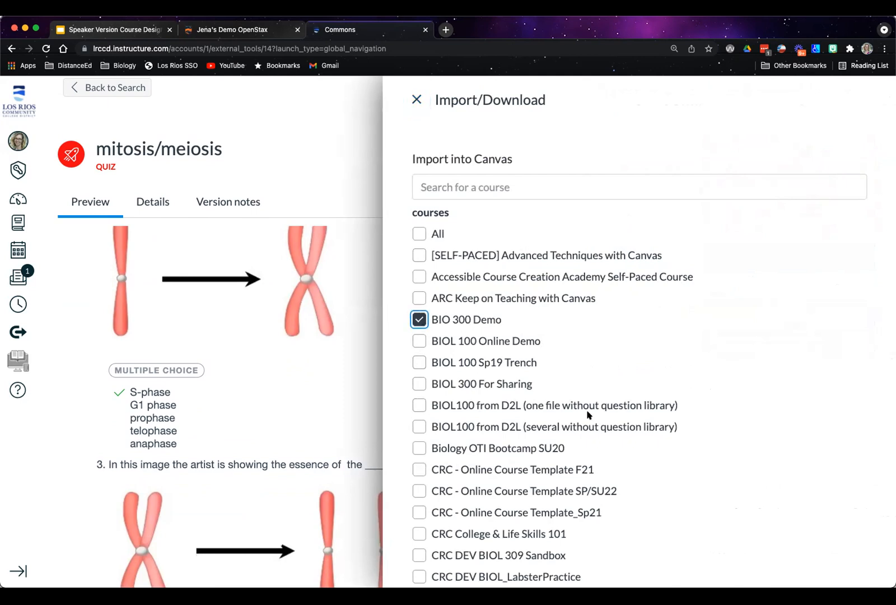
{"action": "scroll", "coordinate": [579, 392], "scroll_direction": "down", "scroll_amount": 20}
{"action": "scroll", "coordinate": [580, 415], "scroll_direction": "down", "scroll_amount": 5}
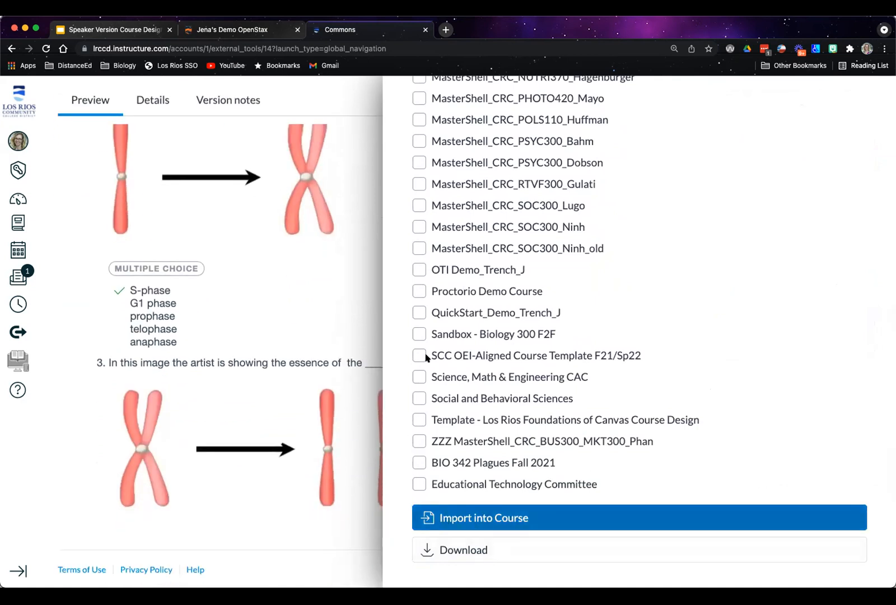
{"action": "left_click", "coordinate": [340, 103]}
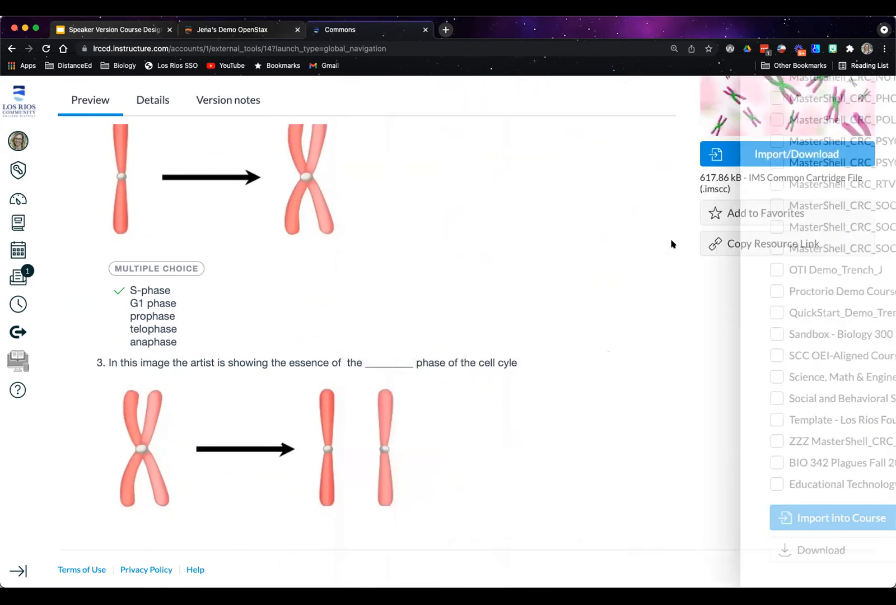
Leave the mitosis/meiosis quiz page and go back to the filtered search results
{"action": "scroll", "coordinate": [697, 313], "scroll_direction": "up", "scroll_amount": 3}
{"action": "left_click", "coordinate": [111, 153]}
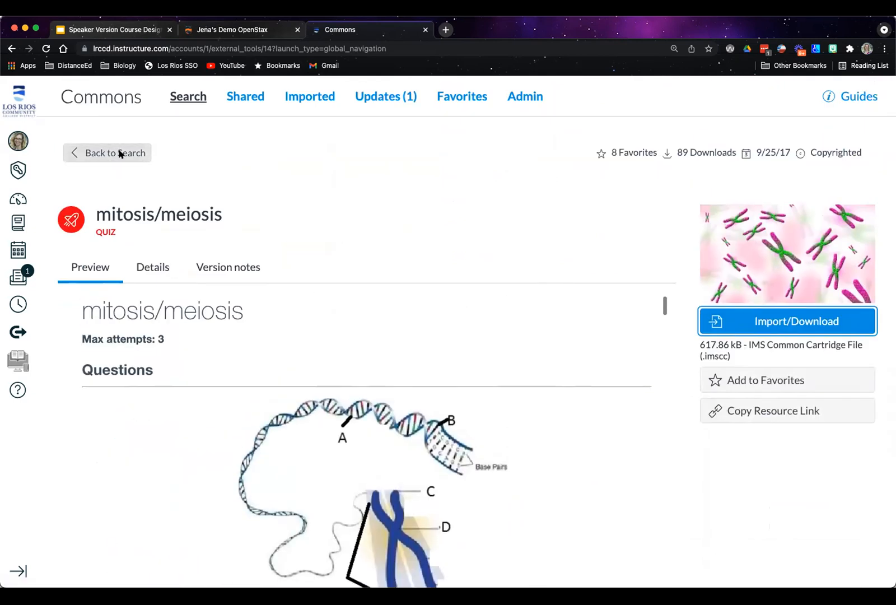
{"action": "left_click", "coordinate": [120, 152]}
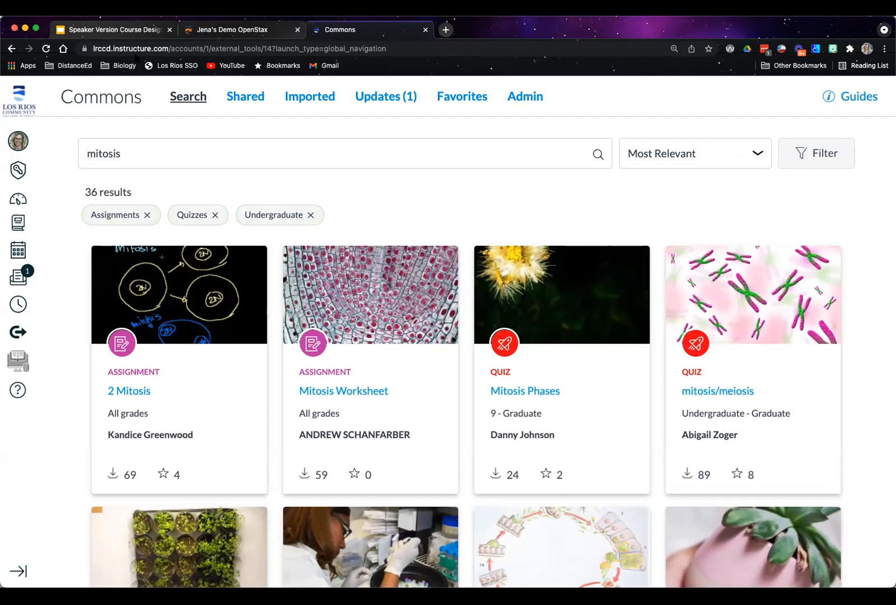
Switch to the course design slide presentation and advance to the "Creating a Great Rubric" slide
{"action": "left_click", "coordinate": [115, 30]}
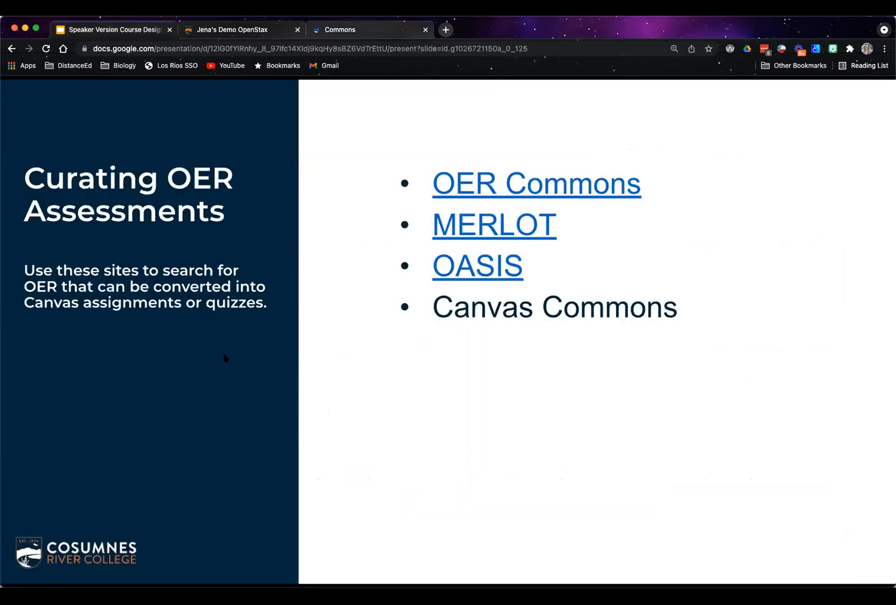
{"action": "key", "text": "Right"}
{"action": "key", "text": "Right"}
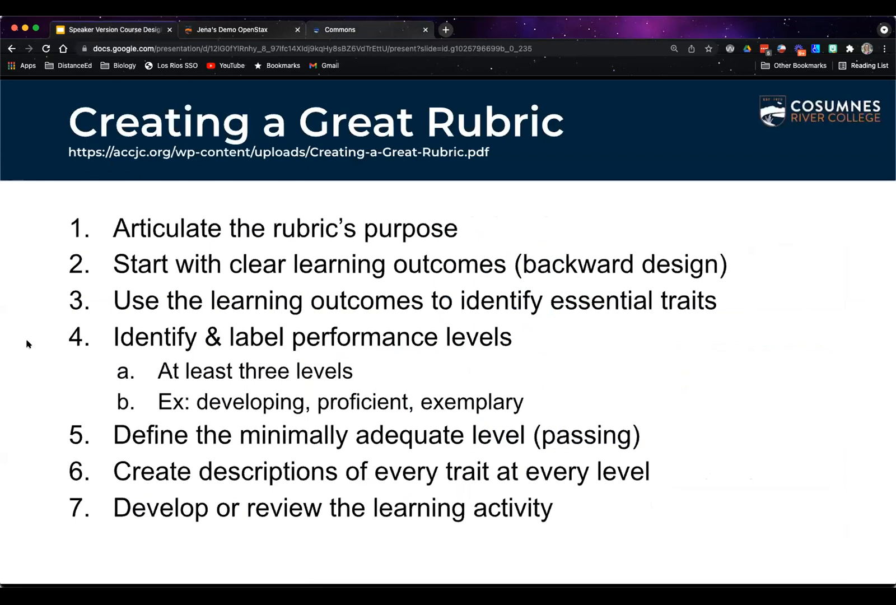
Return to the earlier "What makes a 'good' assessment?" slide in the course design presentation
{"action": "key", "text": "Left"}
{"action": "key", "text": "Left"}
{"action": "key", "text": "Left"}
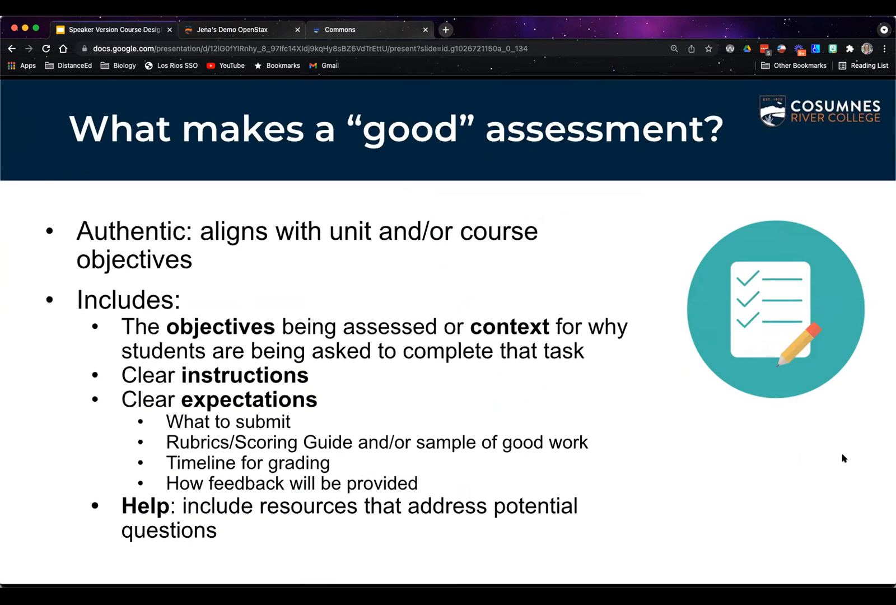
Switch to gen_spbobgenetics.pdf in Adobe Acrobat, enlarge it to 125%, and examine the Bikini Bottom Genetics worksheet through question 8
{"action": "left_click", "coordinate": [854, 413]}
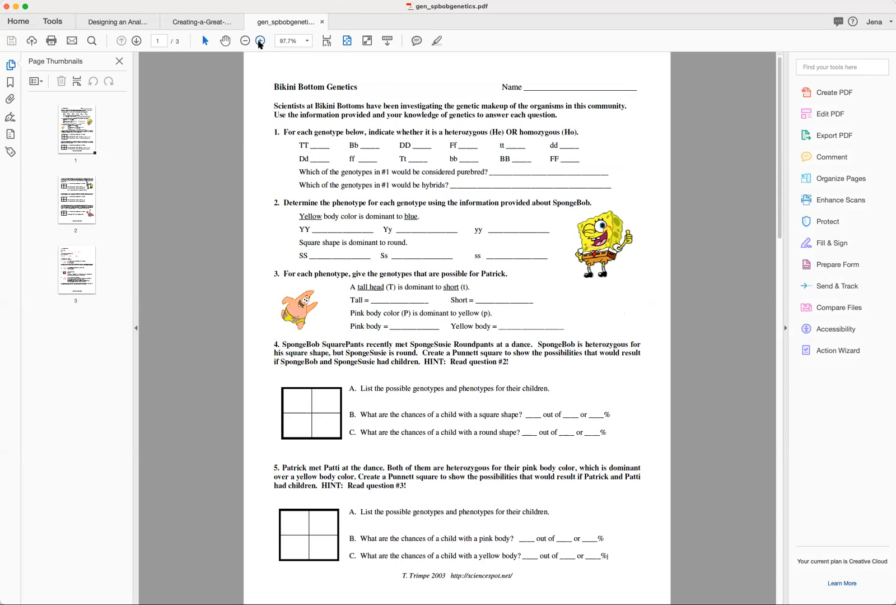
{"action": "left_click", "coordinate": [259, 40]}
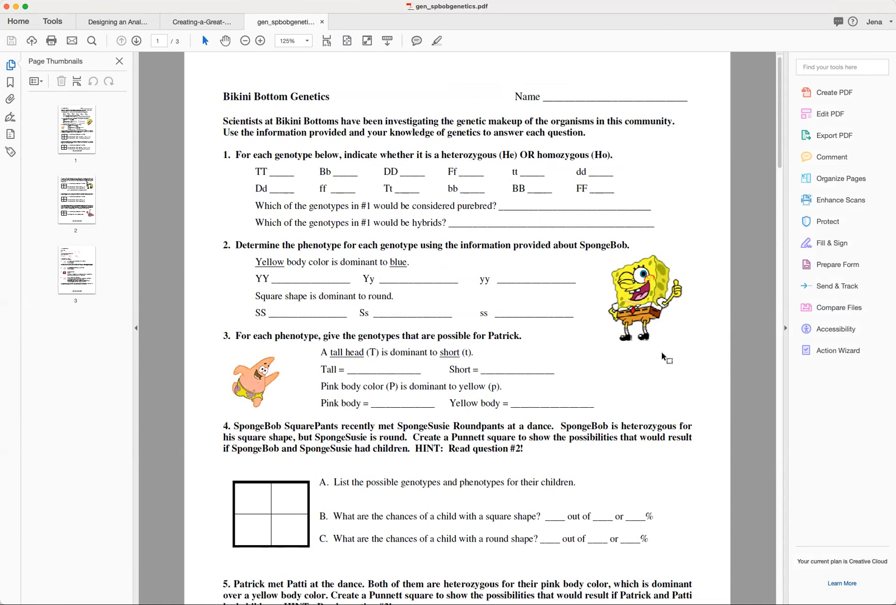
{"action": "scroll", "coordinate": [662, 357], "scroll_direction": "down", "scroll_amount": 2}
{"action": "scroll", "coordinate": [504, 381], "scroll_direction": "down", "scroll_amount": 15}
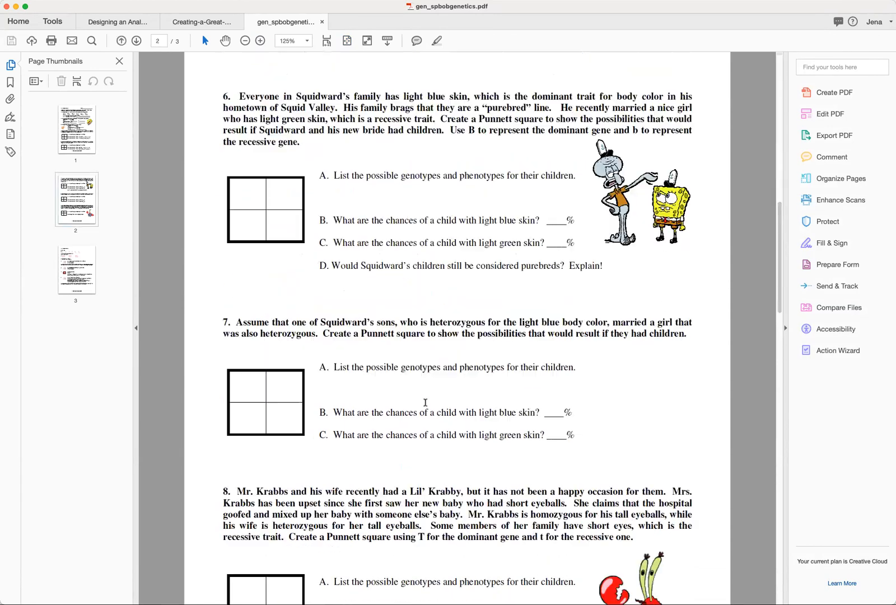
{"action": "scroll", "coordinate": [597, 398], "scroll_direction": "down", "scroll_amount": 5}
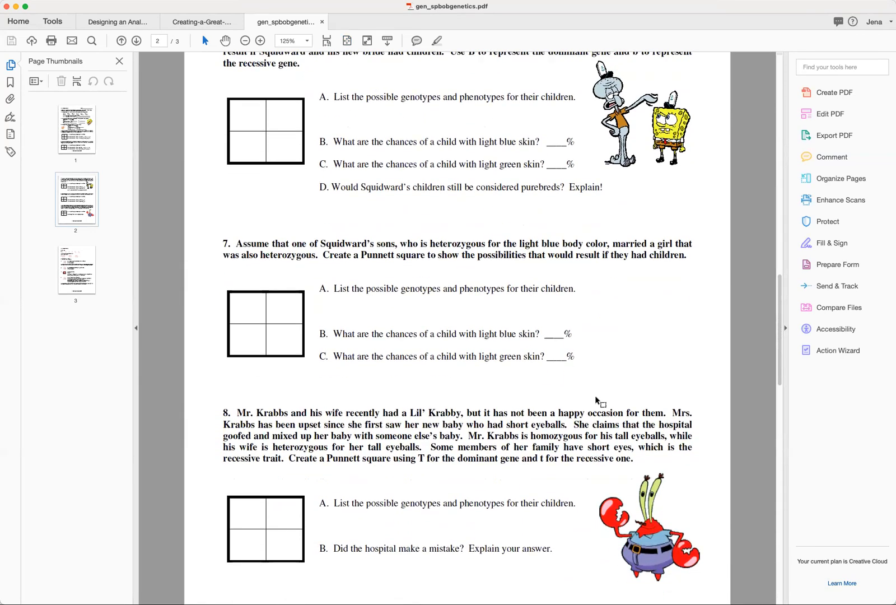
{"action": "scroll", "coordinate": [597, 399], "scroll_direction": "down", "scroll_amount": 2}
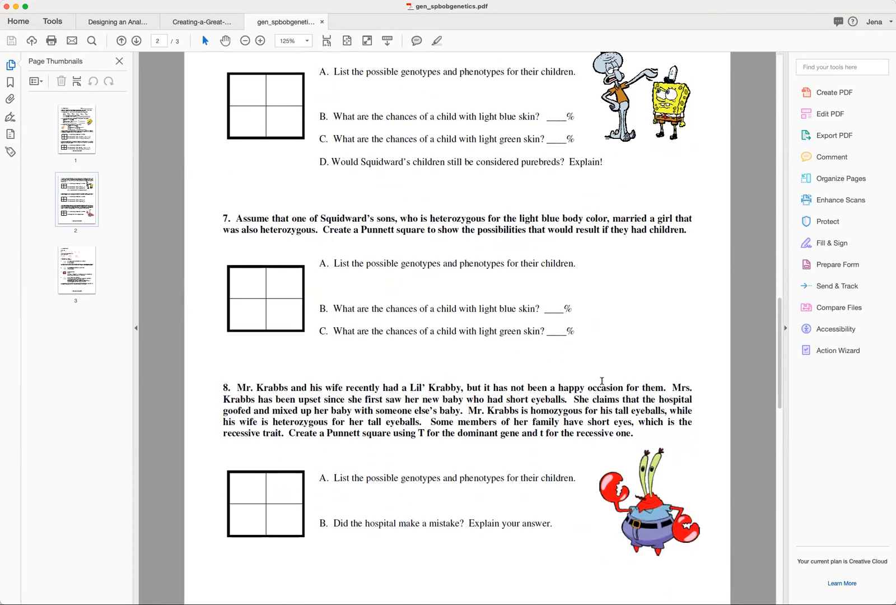
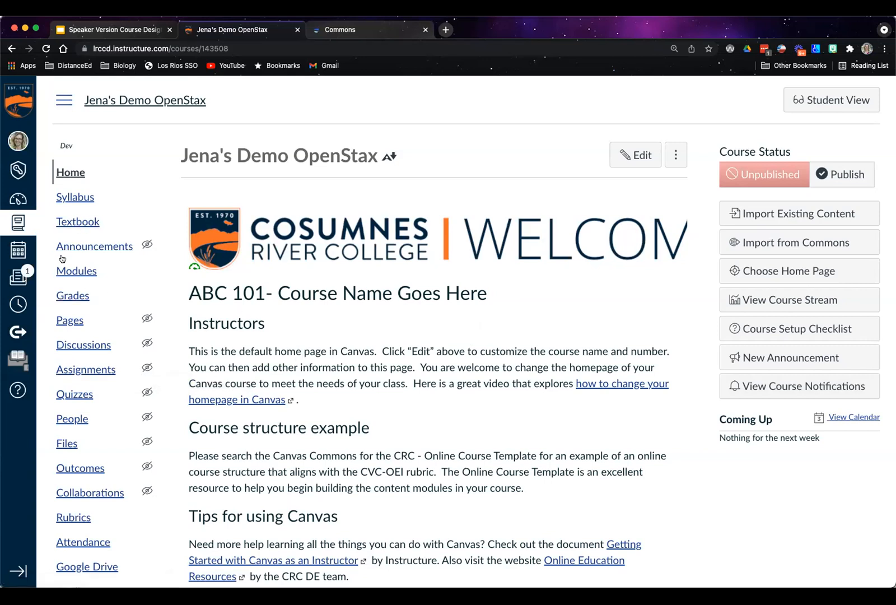
Open the course's module list and collapse the INSTRUCTORS: Read This First! and Getting Started (SAMPLE) modules
{"action": "left_click", "coordinate": [76, 270]}
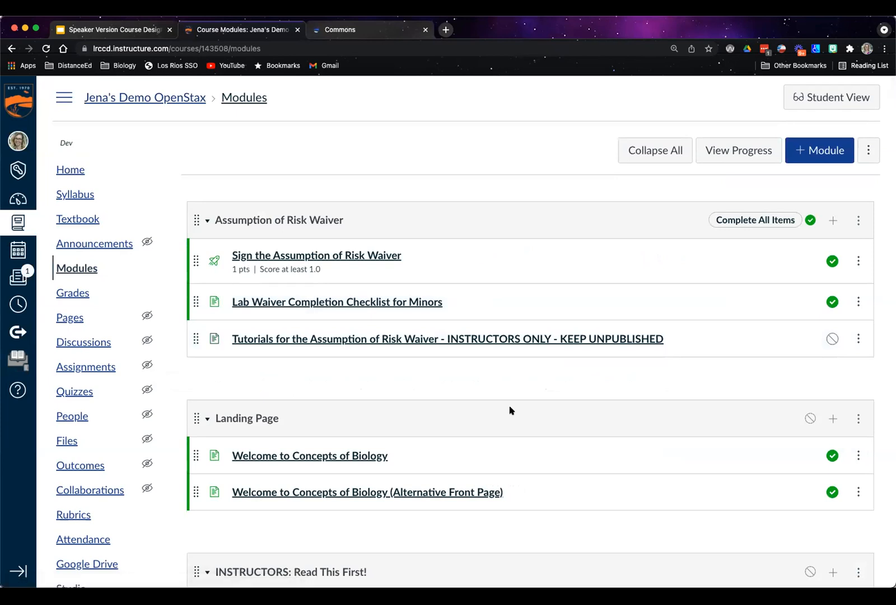
{"action": "scroll", "coordinate": [510, 410], "scroll_direction": "down", "scroll_amount": 4}
{"action": "scroll", "coordinate": [510, 410], "scroll_direction": "down", "scroll_amount": 3}
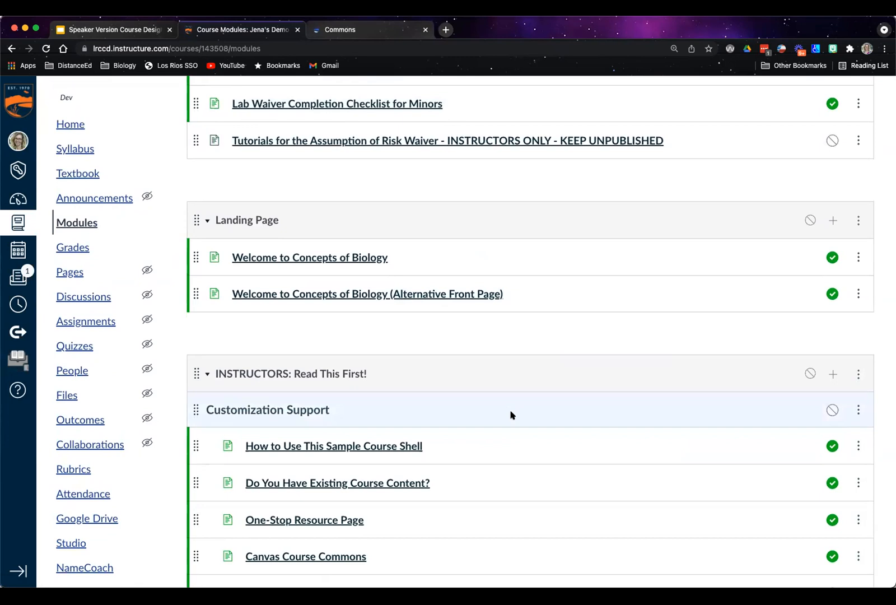
{"action": "left_click", "coordinate": [207, 374]}
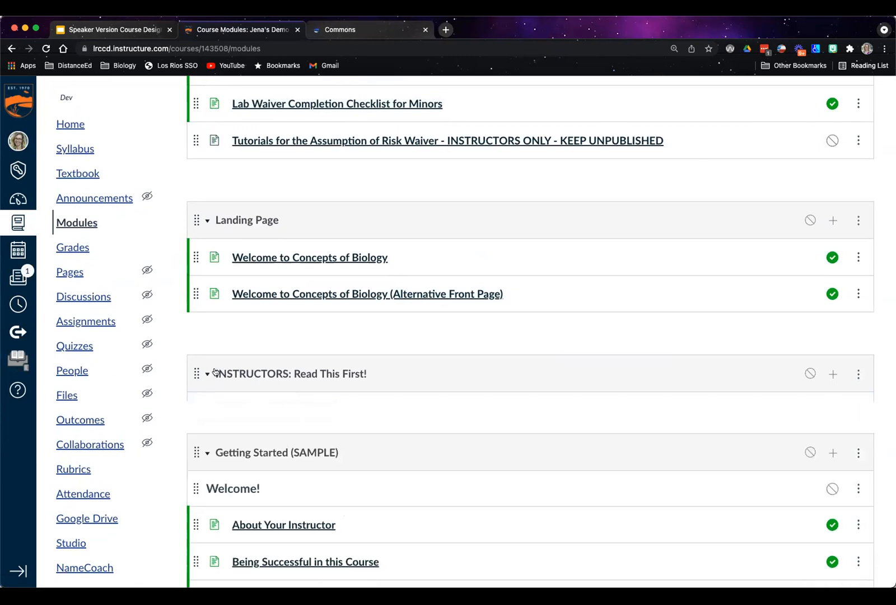
{"action": "scroll", "coordinate": [250, 370], "scroll_direction": "down", "scroll_amount": 5}
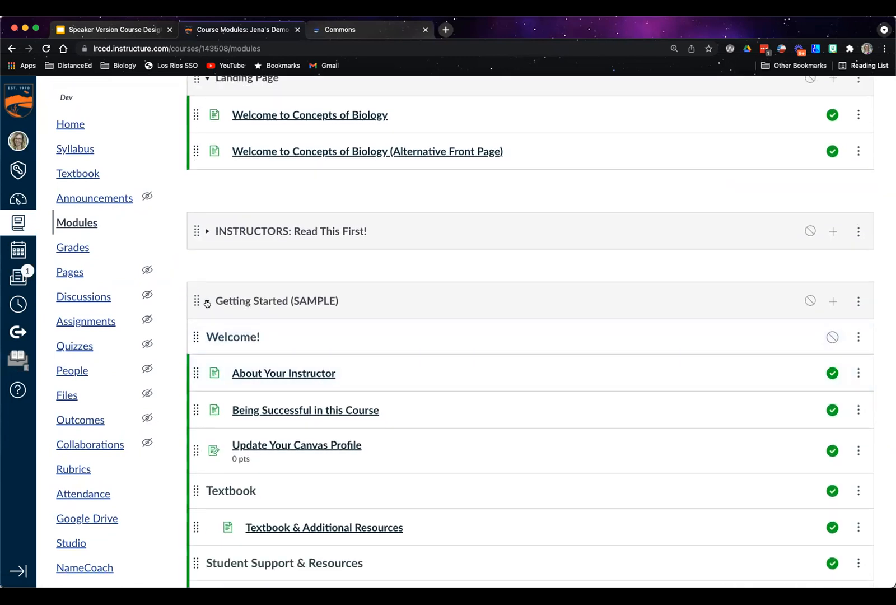
{"action": "left_click", "coordinate": [207, 300]}
{"action": "scroll", "coordinate": [276, 269], "scroll_direction": "down", "scroll_amount": 6}
{"action": "scroll", "coordinate": [277, 262], "scroll_direction": "down", "scroll_amount": 1}
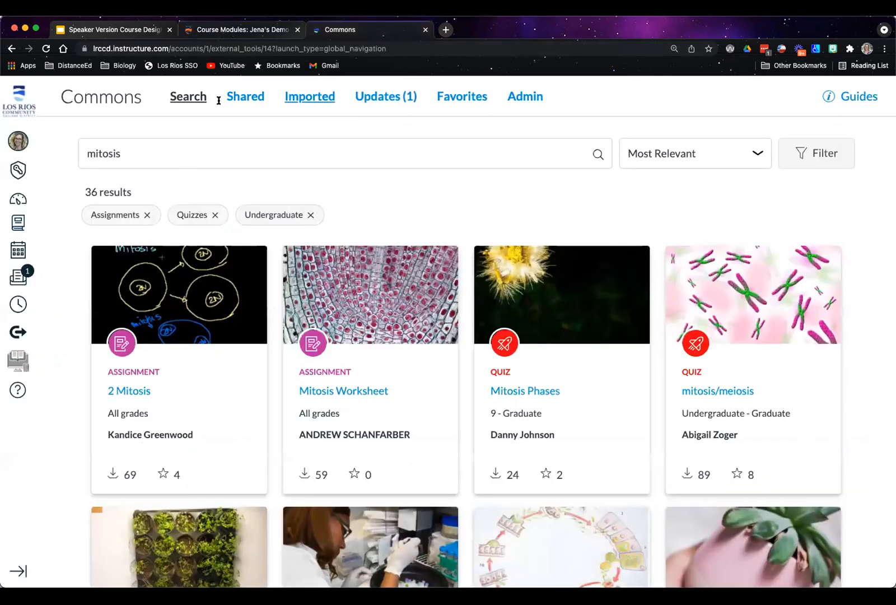
Switch to Canvas Commons and replace the mitosis search with a search for openstax
{"action": "left_click", "coordinate": [379, 31]}
{"action": "left_click_drag", "start_coordinate": [120, 154], "coordinate": [72, 157]}
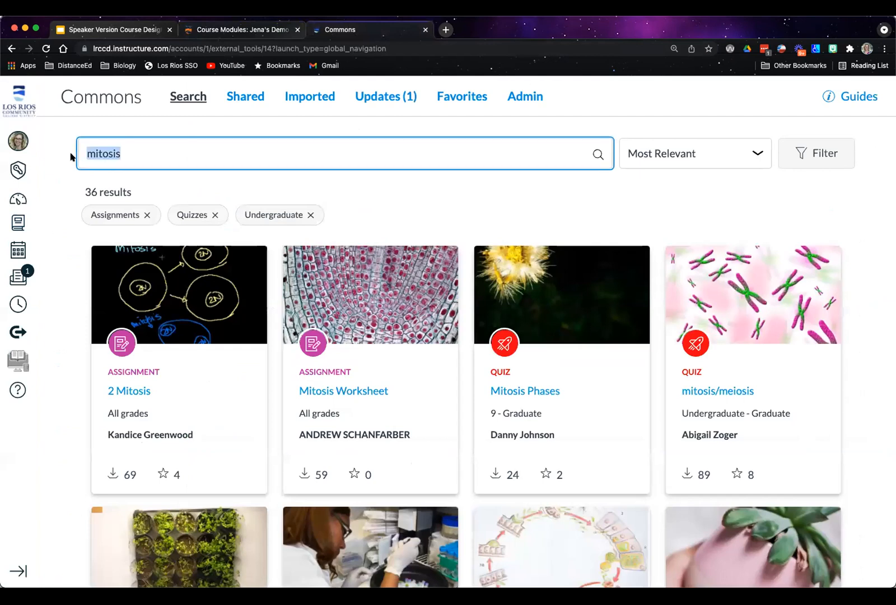
{"action": "type", "text": "openstax"}
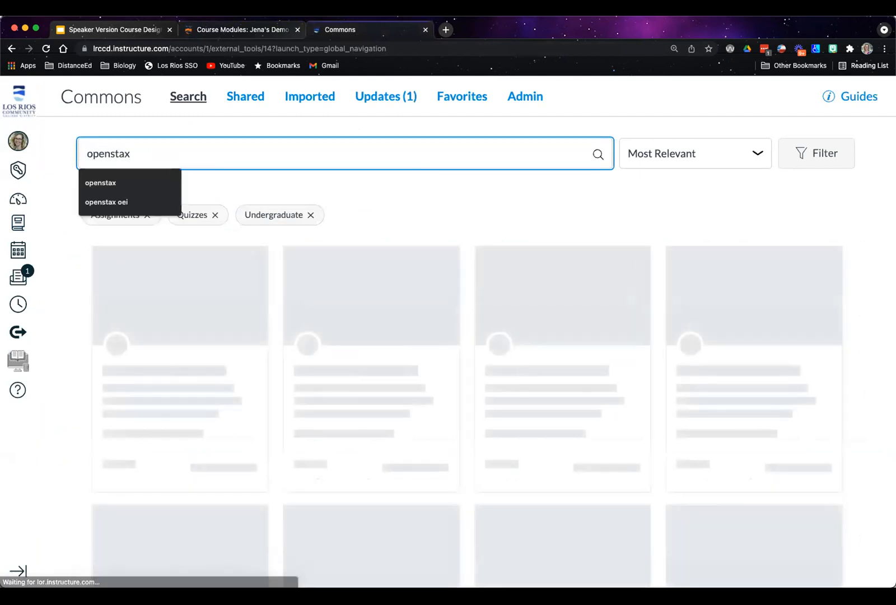
{"action": "scroll", "coordinate": [275, 238], "scroll_direction": "down", "scroll_amount": 5}
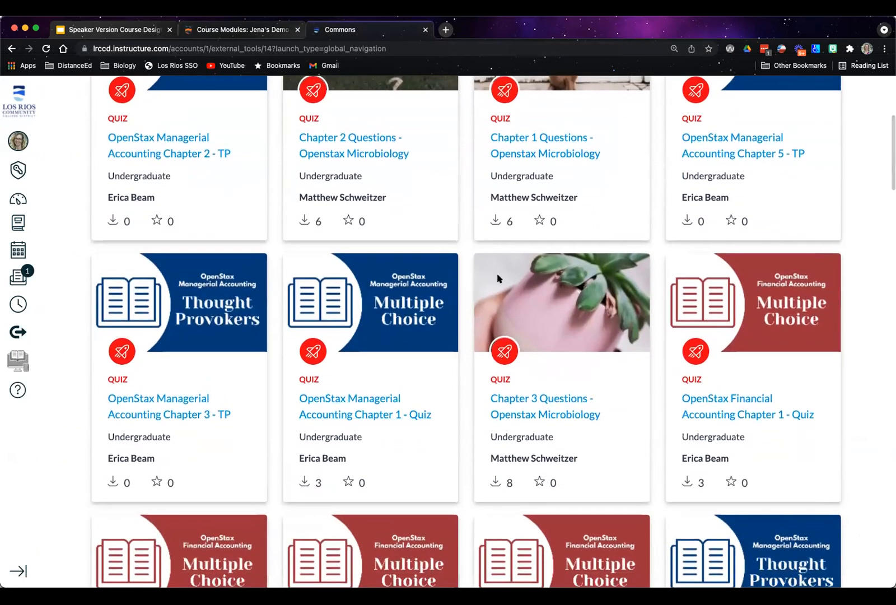
{"action": "scroll", "coordinate": [341, 378], "scroll_direction": "up", "scroll_amount": 5}
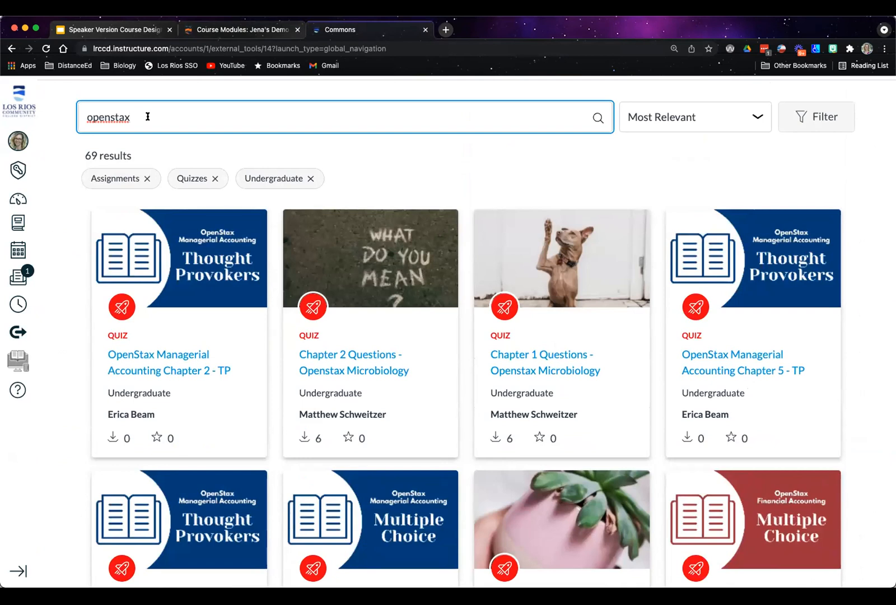
Refine the Commons search to "openstax cvc", remove the Quizzes, Assignments and Undergraduate filters, and look through the course results
{"action": "left_click", "coordinate": [147, 117]}
{"action": "type", "text": "cvc"}
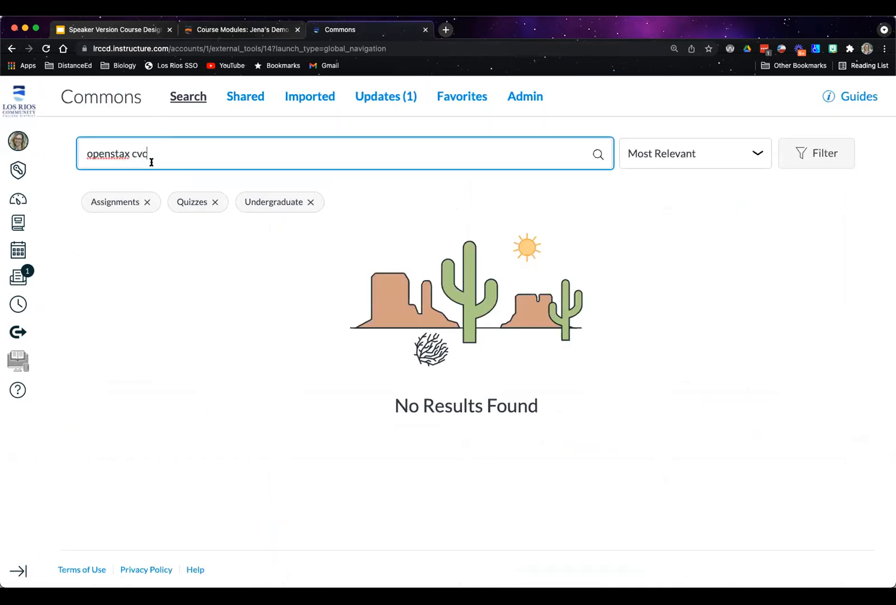
{"action": "double_click", "coordinate": [135, 153]}
{"action": "left_click", "coordinate": [214, 202]}
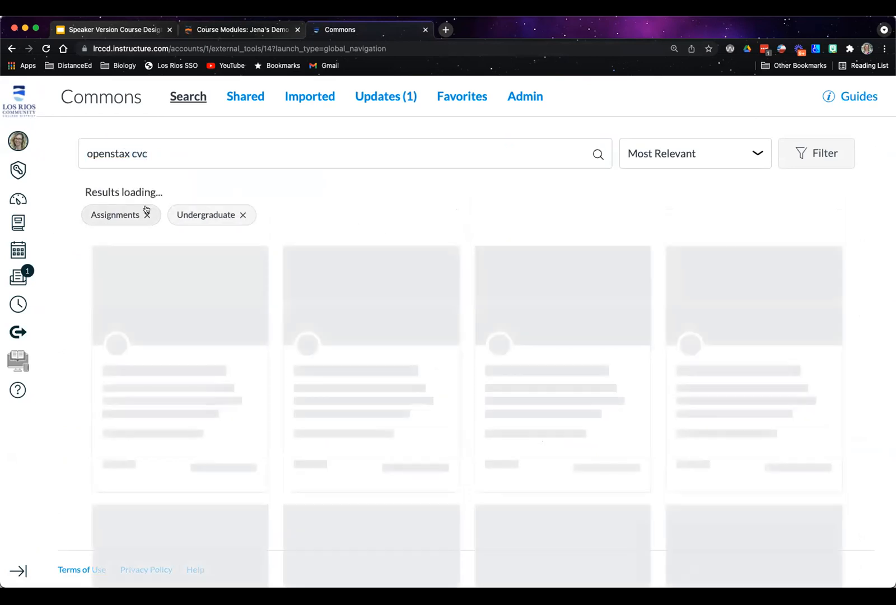
{"action": "left_click", "coordinate": [146, 214]}
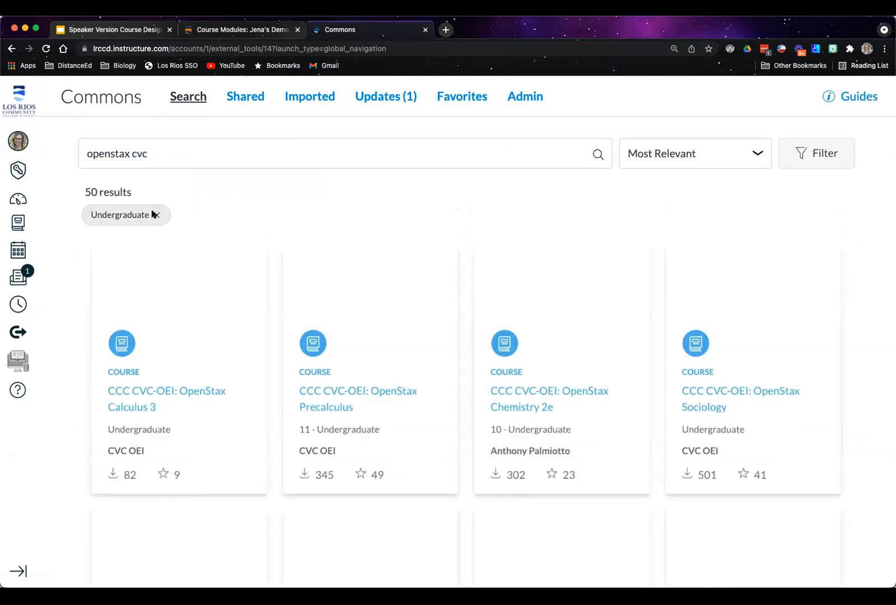
{"action": "left_click", "coordinate": [153, 213]}
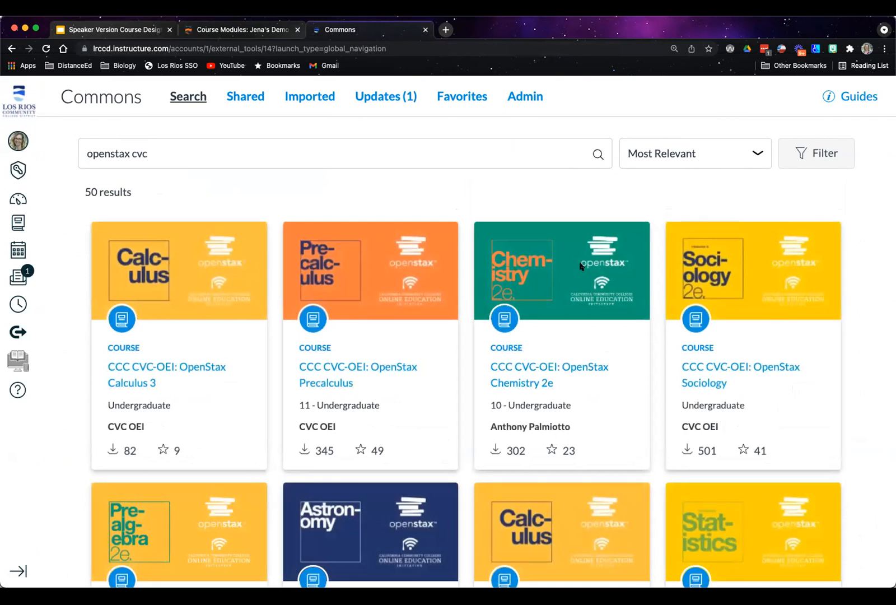
{"action": "scroll", "coordinate": [692, 402], "scroll_direction": "down", "scroll_amount": 1}
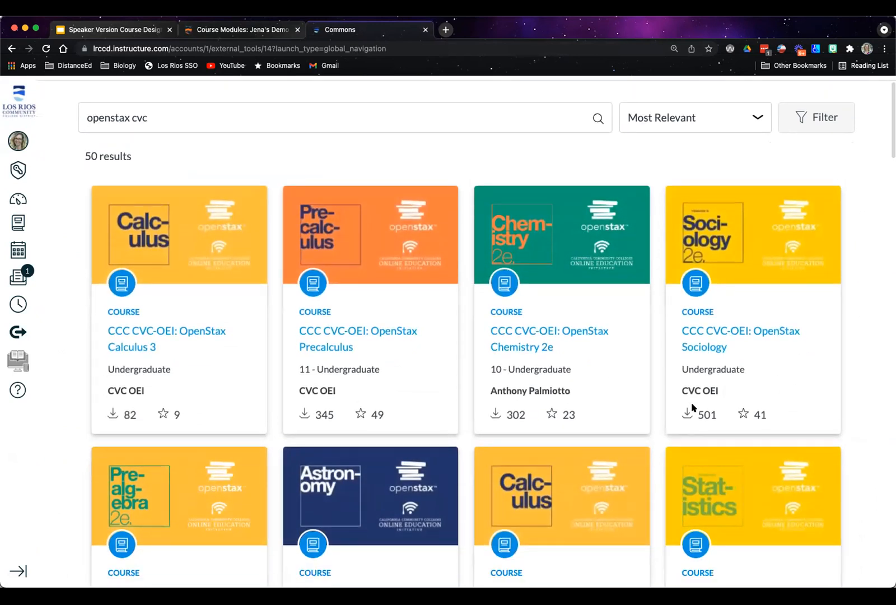
{"action": "scroll", "coordinate": [704, 409], "scroll_direction": "down", "scroll_amount": 1}
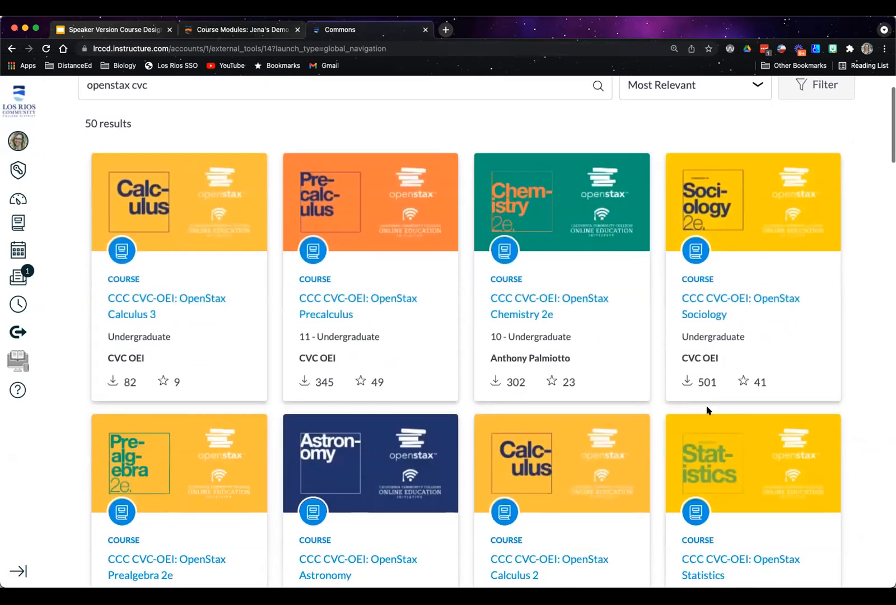
{"action": "scroll", "coordinate": [705, 410], "scroll_direction": "up", "scroll_amount": 2}
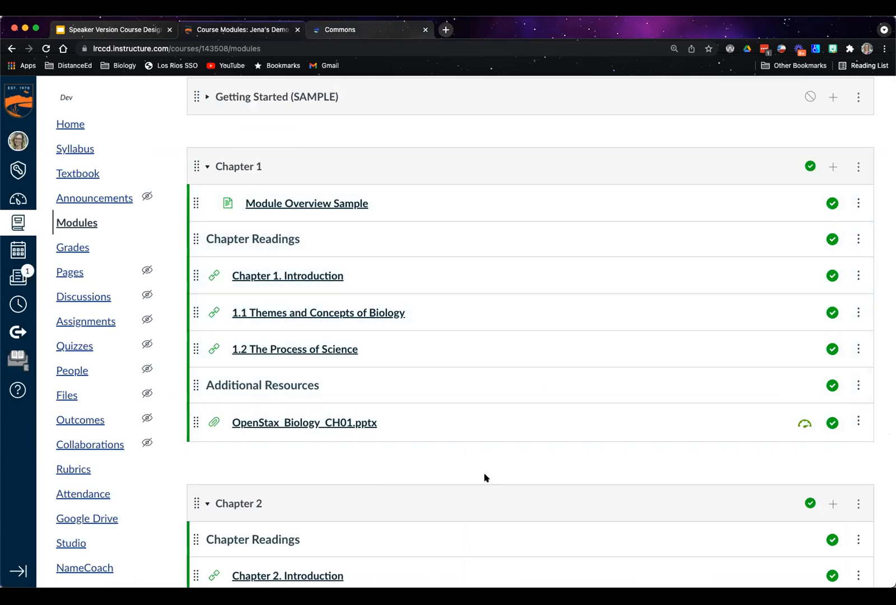
Create a new assignment named "Practice Assignment for workshop" in the Chapter 1 module of the demo course, without indentation
{"action": "left_click", "coordinate": [833, 166]}
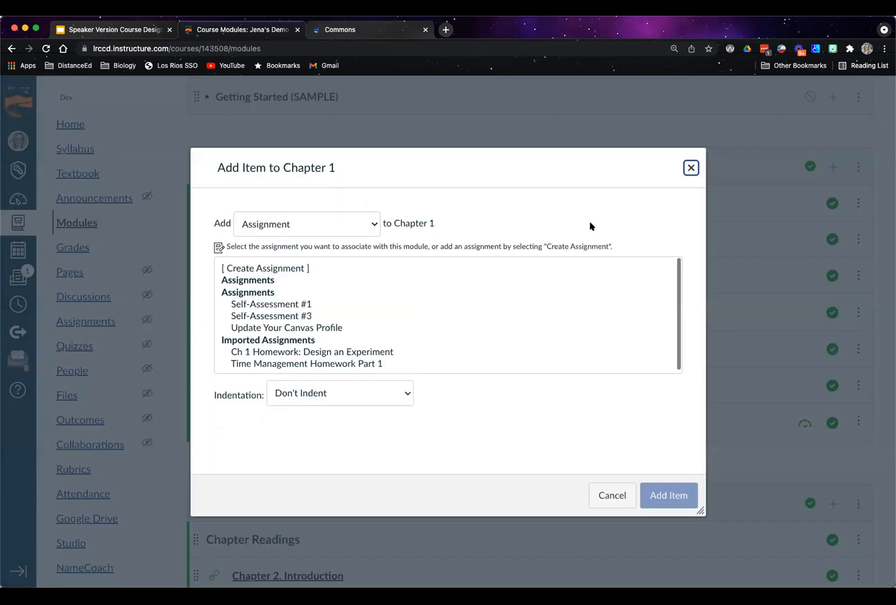
{"action": "left_click", "coordinate": [691, 168]}
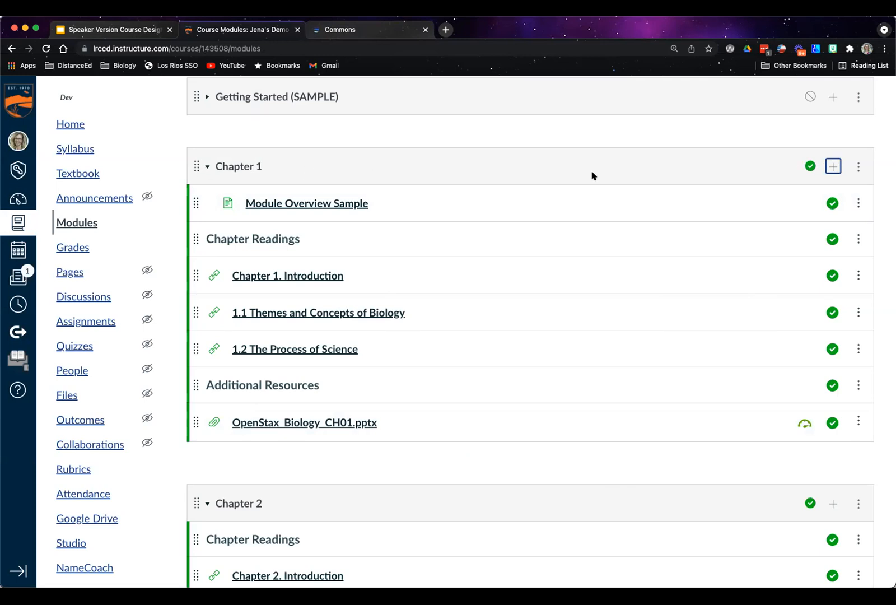
{"action": "left_click", "coordinate": [832, 166]}
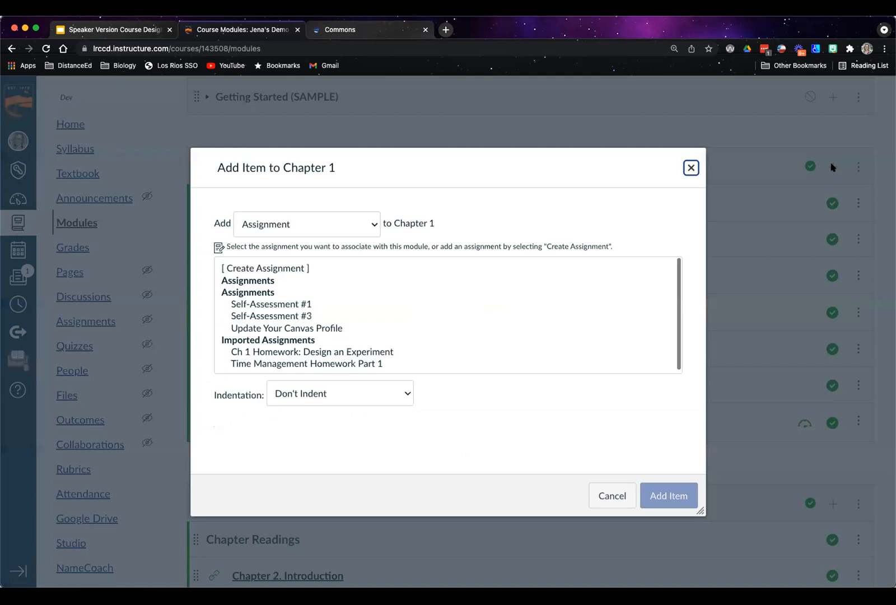
{"action": "left_click", "coordinate": [372, 224]}
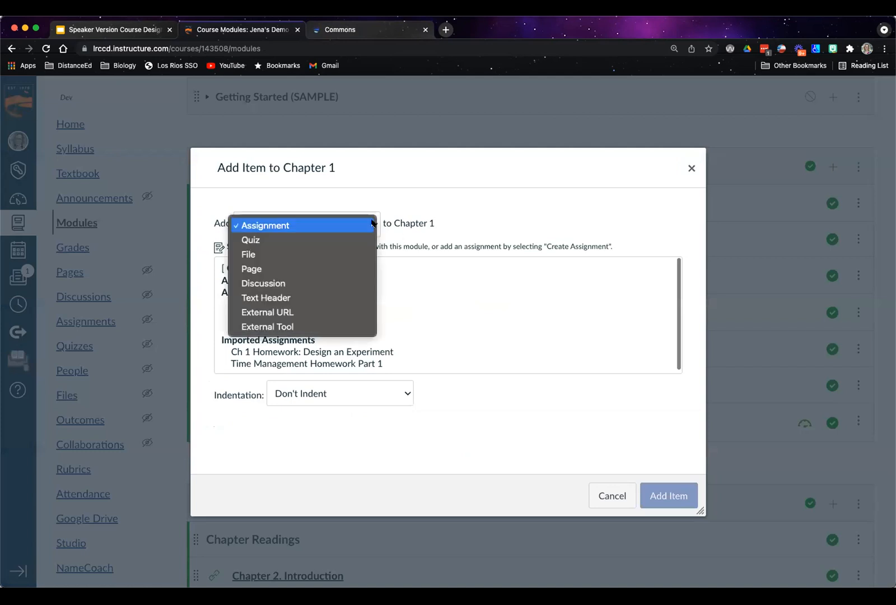
{"action": "left_click", "coordinate": [269, 226]}
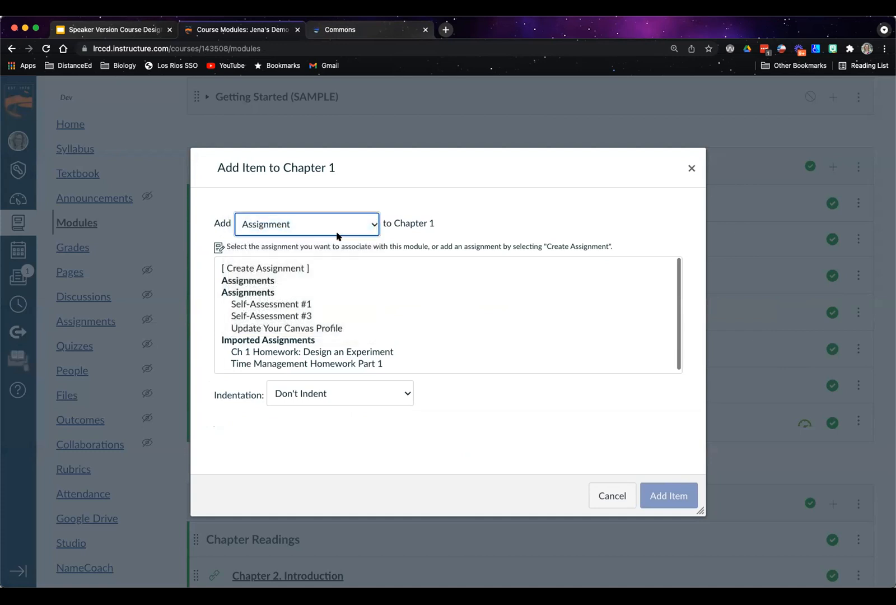
{"action": "scroll", "coordinate": [328, 314], "scroll_direction": "down", "scroll_amount": 1}
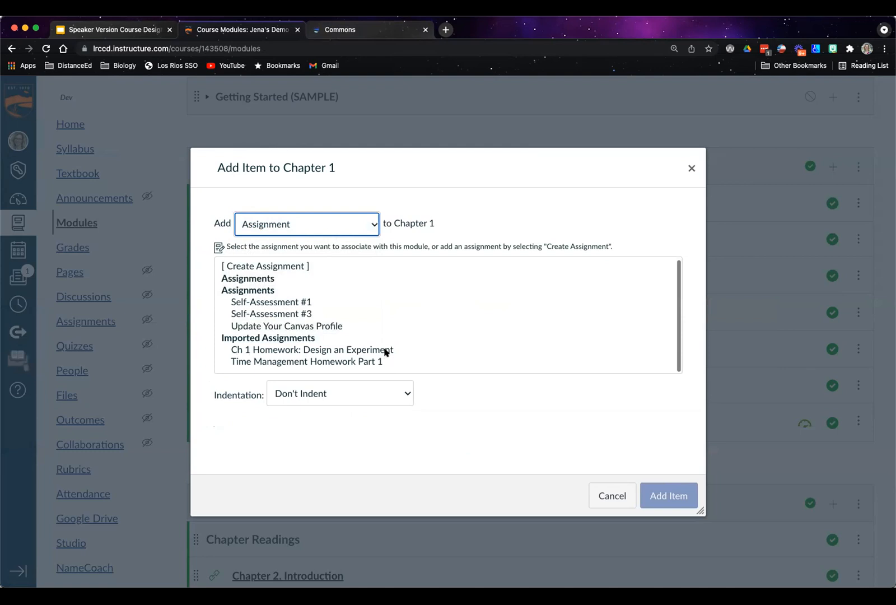
{"action": "left_click", "coordinate": [261, 265]}
{"action": "left_click", "coordinate": [362, 401]}
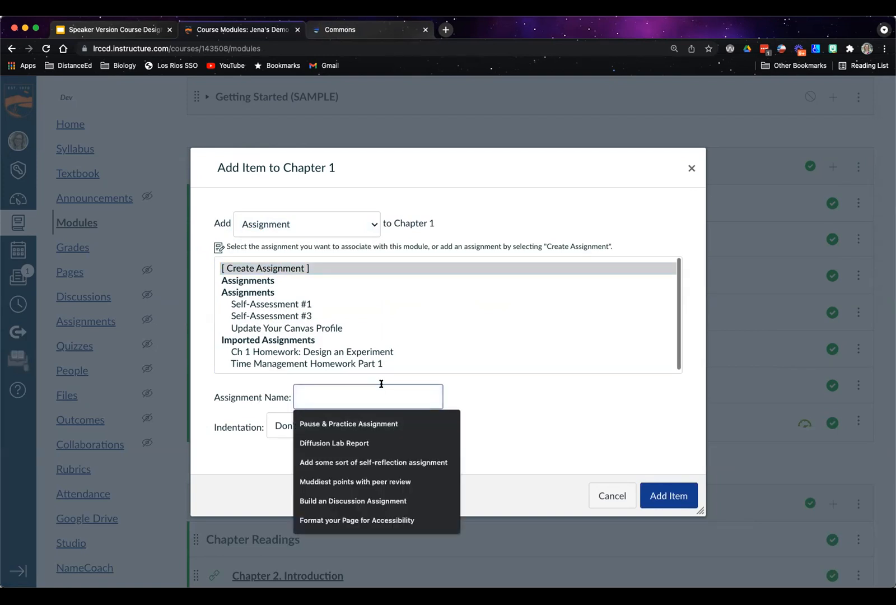
{"action": "type", "text": "Practice Assignment for workshop"}
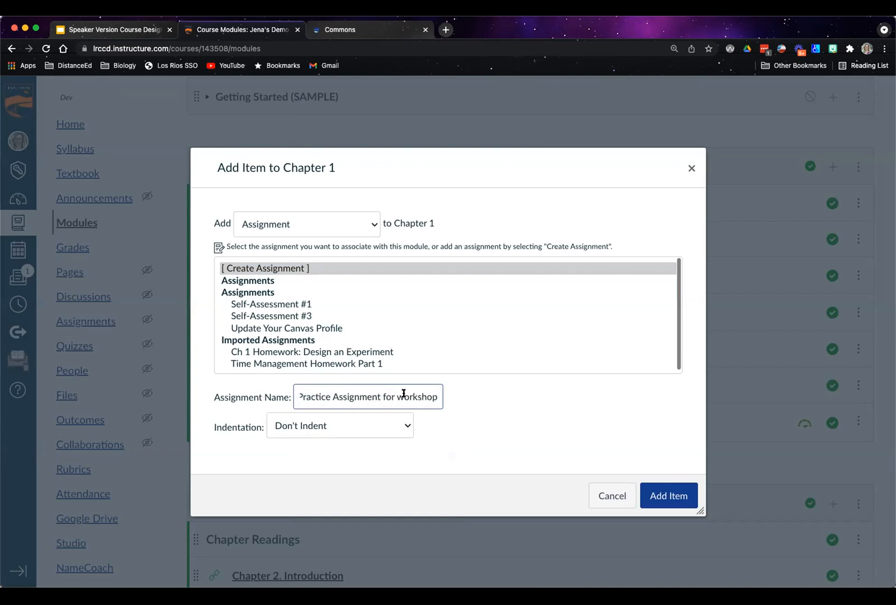
{"action": "left_click", "coordinate": [666, 495]}
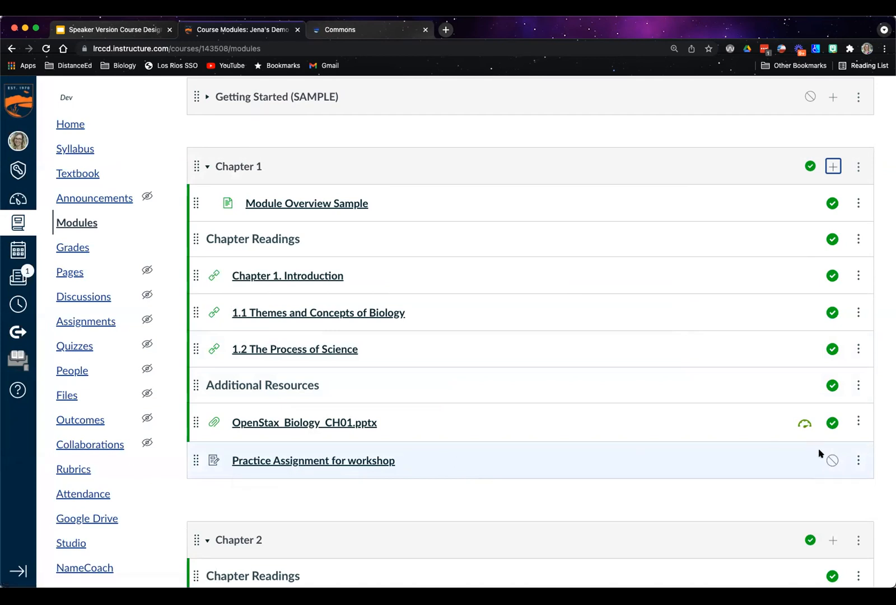
Move Practice Assignment for workshop directly below Chapter 1. Introduction, view its assignment page, and return to the module list
{"action": "left_click_drag", "start_coordinate": [195, 459], "coordinate": [226, 300]}
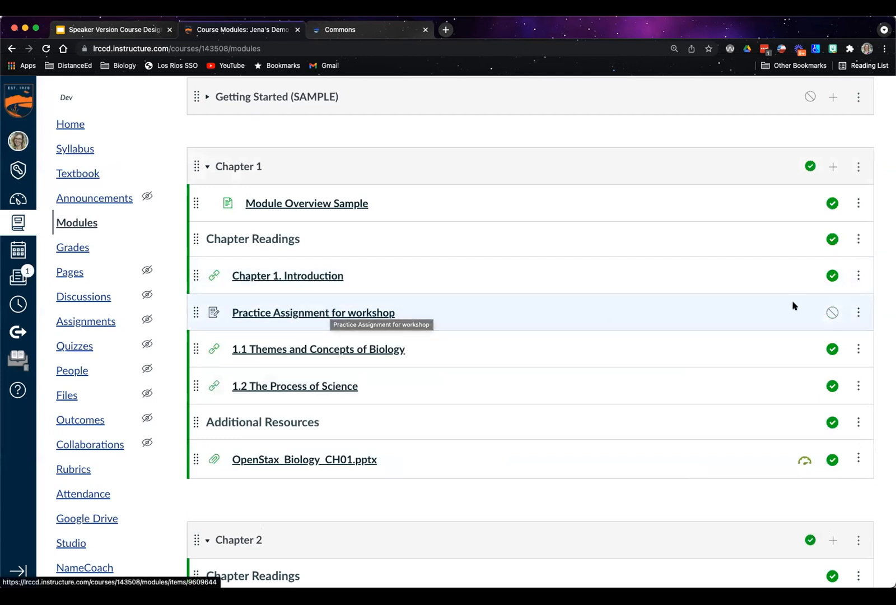
{"action": "left_click", "coordinate": [342, 313]}
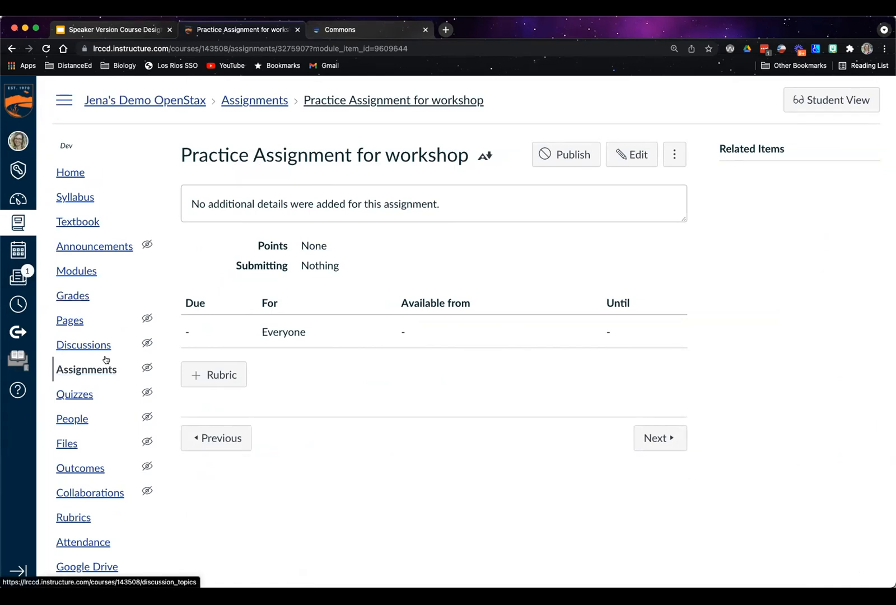
{"action": "left_click", "coordinate": [85, 269]}
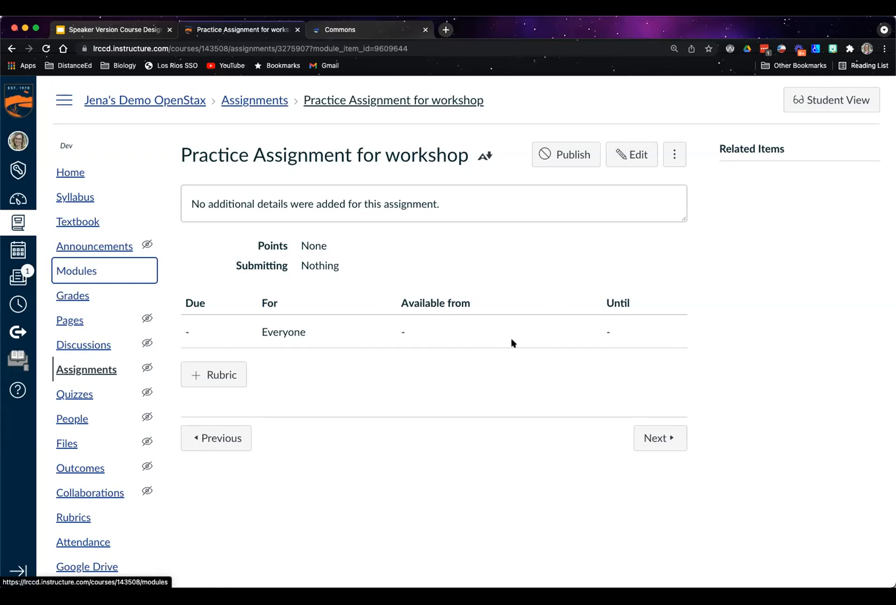
{"action": "left_click", "coordinate": [86, 271]}
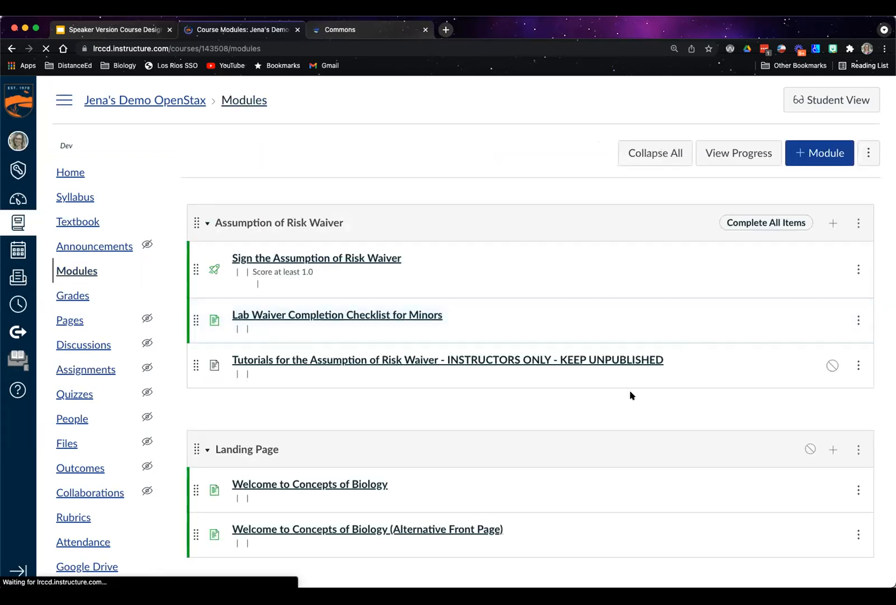
Add the existing imported assignment Ch 1 Homework: Design an Experiment to the Chapter 1 module and open its page to read the instructions
{"action": "scroll", "coordinate": [630, 395], "scroll_direction": "down", "scroll_amount": 10}
{"action": "scroll", "coordinate": [631, 395], "scroll_direction": "down", "scroll_amount": 15}
{"action": "scroll", "coordinate": [631, 395], "scroll_direction": "up", "scroll_amount": 3}
{"action": "scroll", "coordinate": [630, 396], "scroll_direction": "up", "scroll_amount": 8}
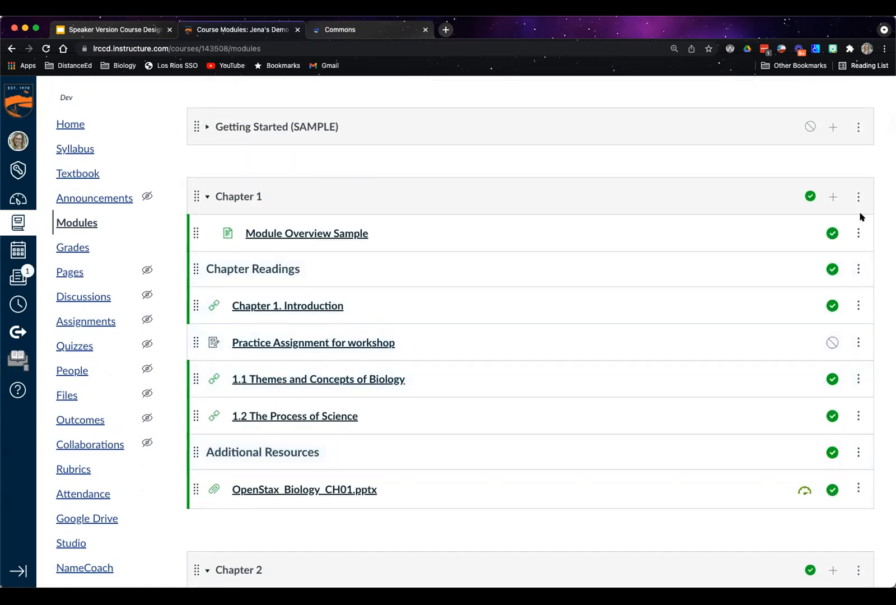
{"action": "left_click", "coordinate": [834, 196]}
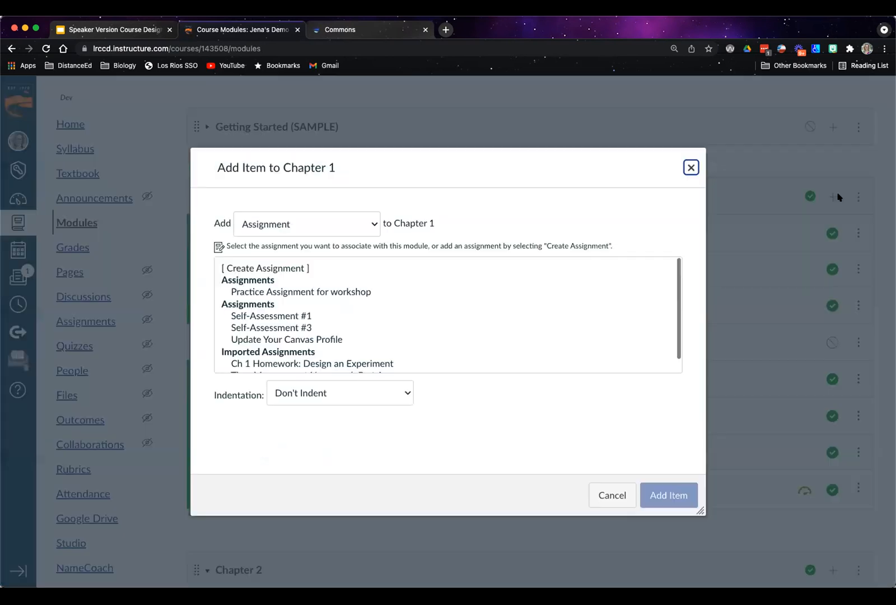
{"action": "scroll", "coordinate": [392, 336], "scroll_direction": "down", "scroll_amount": 1}
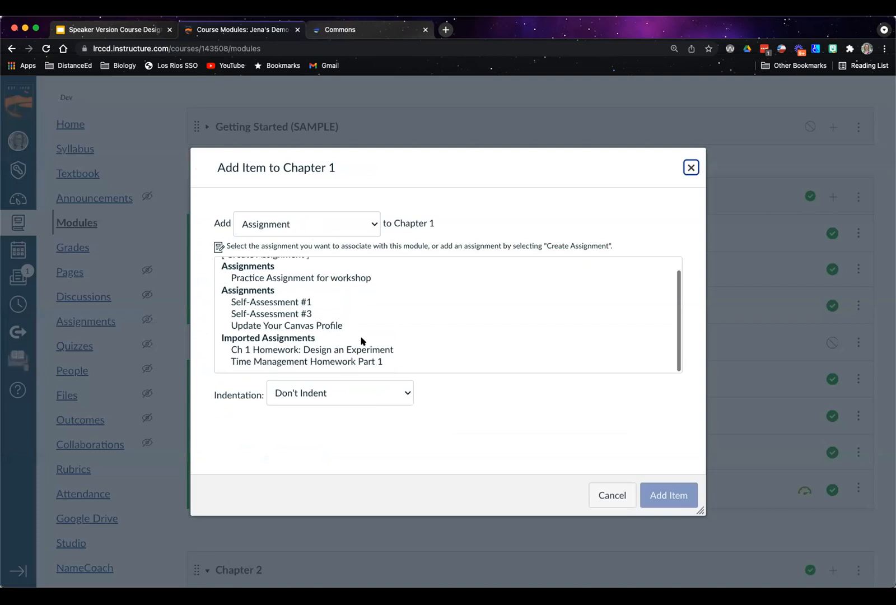
{"action": "left_click", "coordinate": [360, 348]}
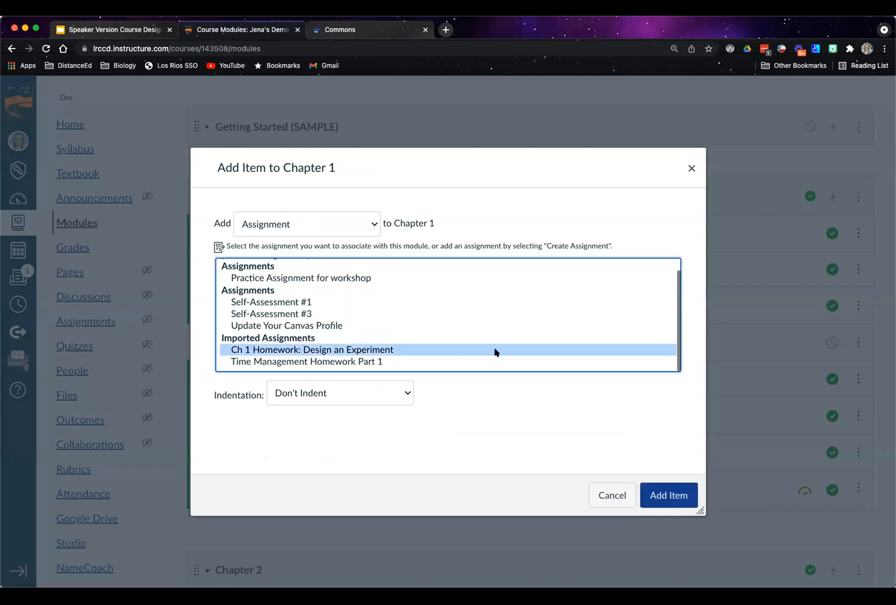
{"action": "left_click", "coordinate": [676, 492]}
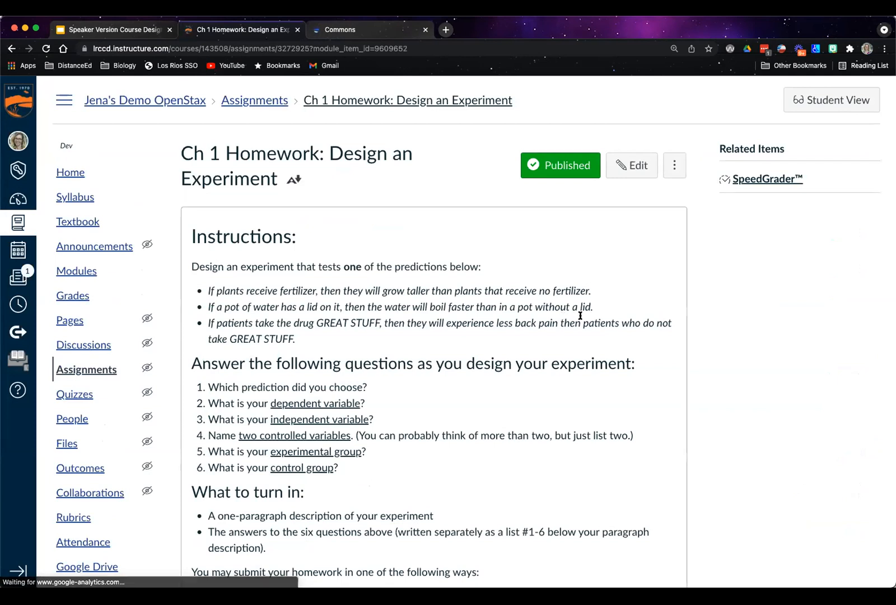
{"action": "scroll", "coordinate": [581, 315], "scroll_direction": "down", "scroll_amount": 5}
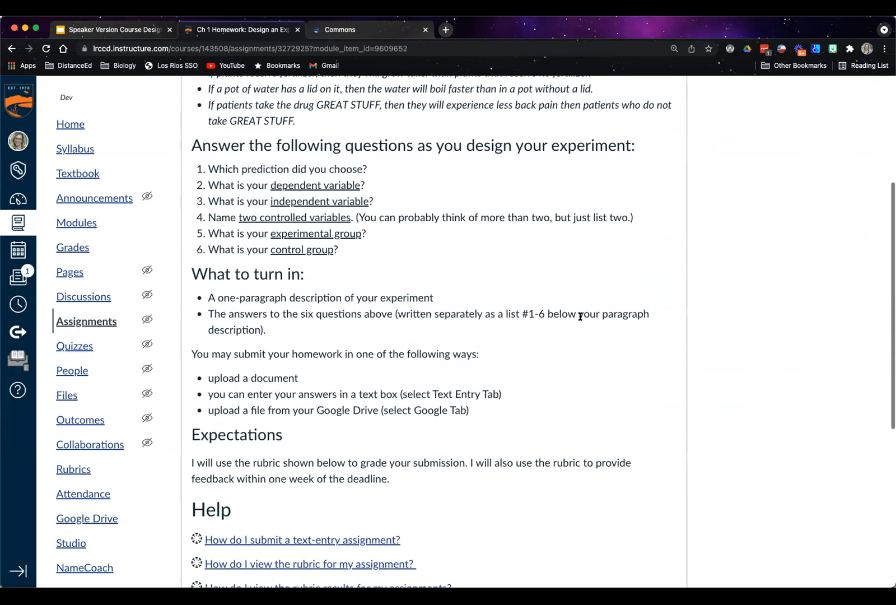
Switch to the Google Slides presentation and advance from the Canvas Assignments slide to "What makes a 'good' assessment?"
{"action": "scroll", "coordinate": [580, 315], "scroll_direction": "up", "scroll_amount": 4}
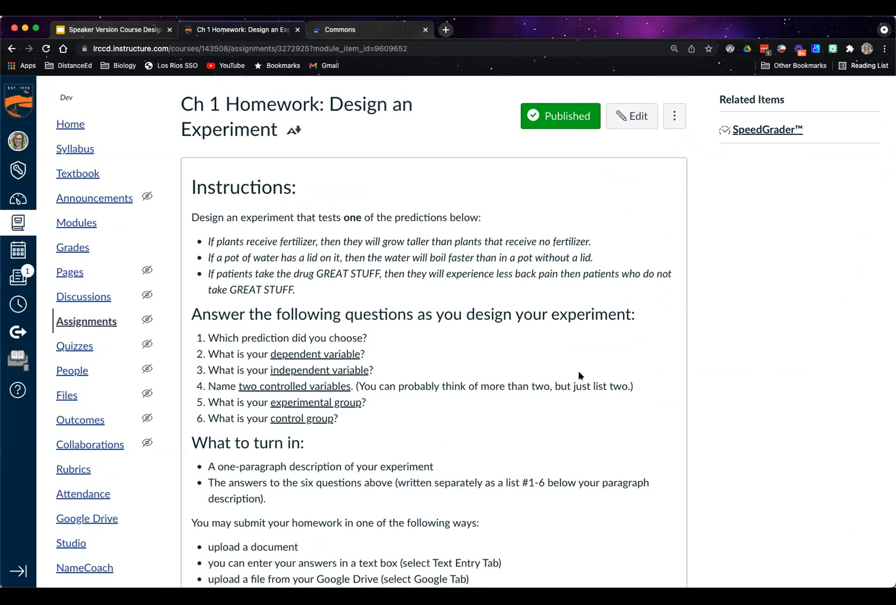
{"action": "left_click", "coordinate": [106, 33]}
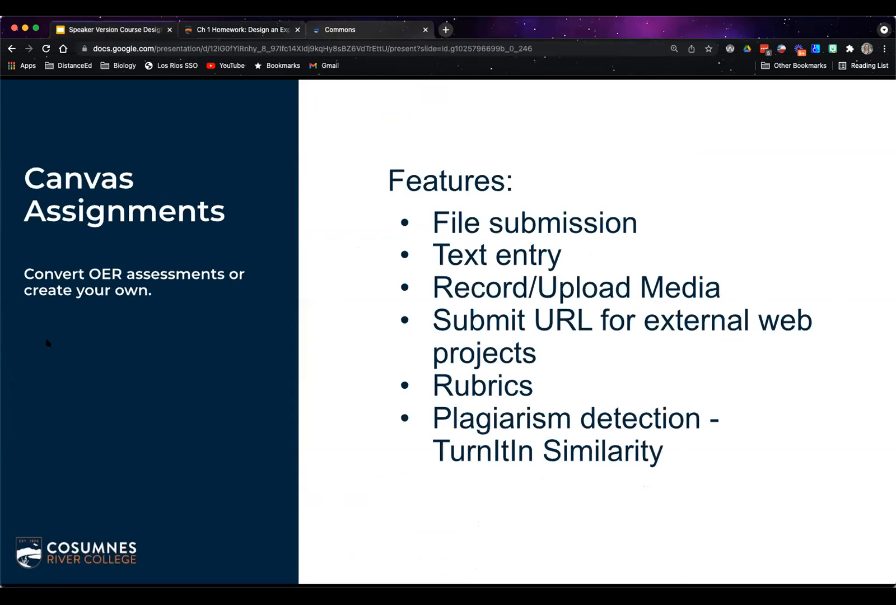
{"action": "key", "text": "Right"}
{"action": "key", "text": "Right"}
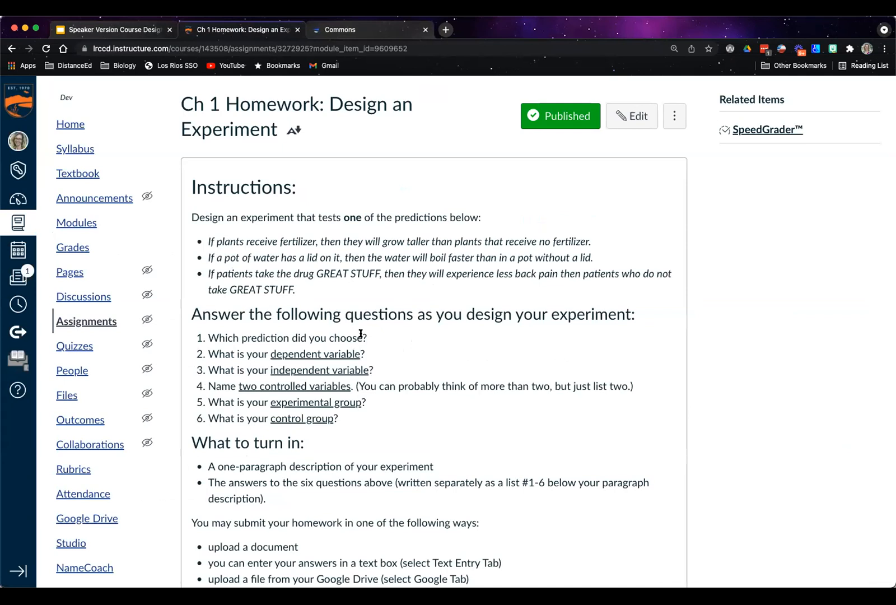
Back on the Ch 1 Homework page in Canvas, read through its instructions, turn-in requirements, expectations and help links
{"action": "scroll", "coordinate": [360, 334], "scroll_direction": "down", "scroll_amount": 1}
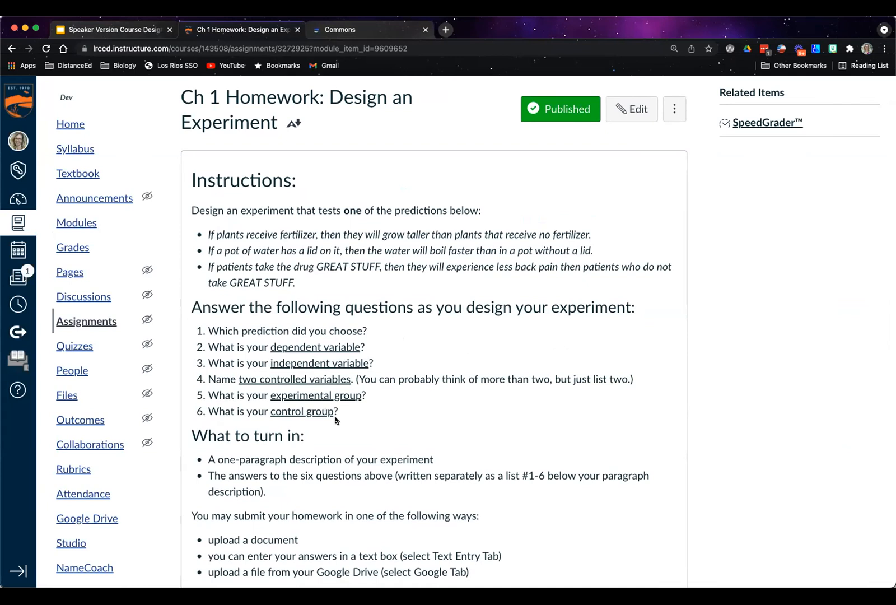
{"action": "scroll", "coordinate": [336, 419], "scroll_direction": "down", "scroll_amount": 5}
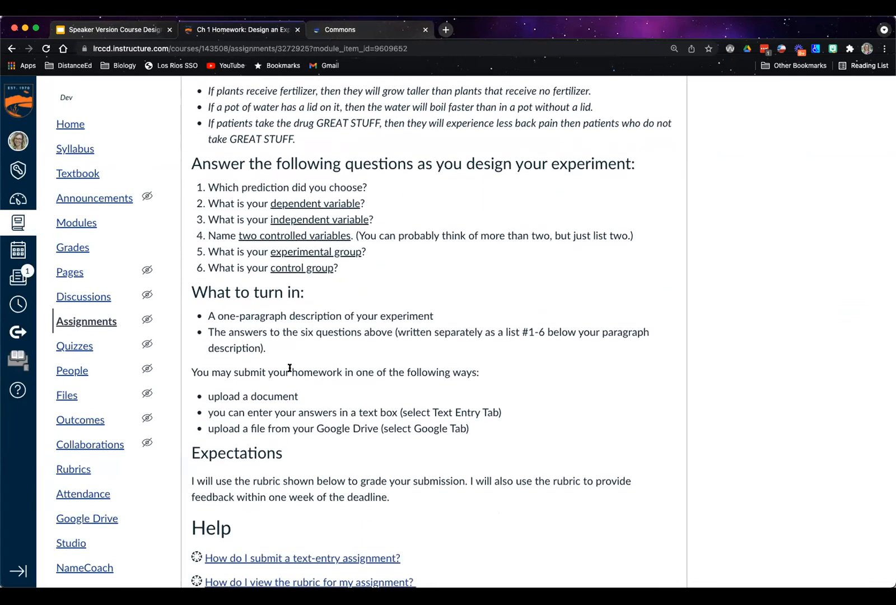
{"action": "scroll", "coordinate": [356, 482], "scroll_direction": "down", "scroll_amount": 3}
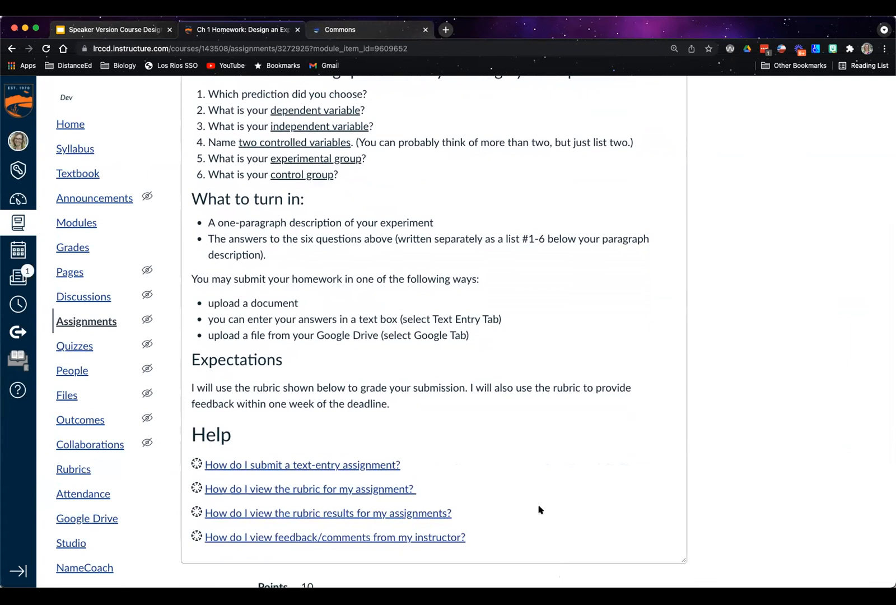
{"action": "scroll", "coordinate": [538, 509], "scroll_direction": "up", "scroll_amount": 6}
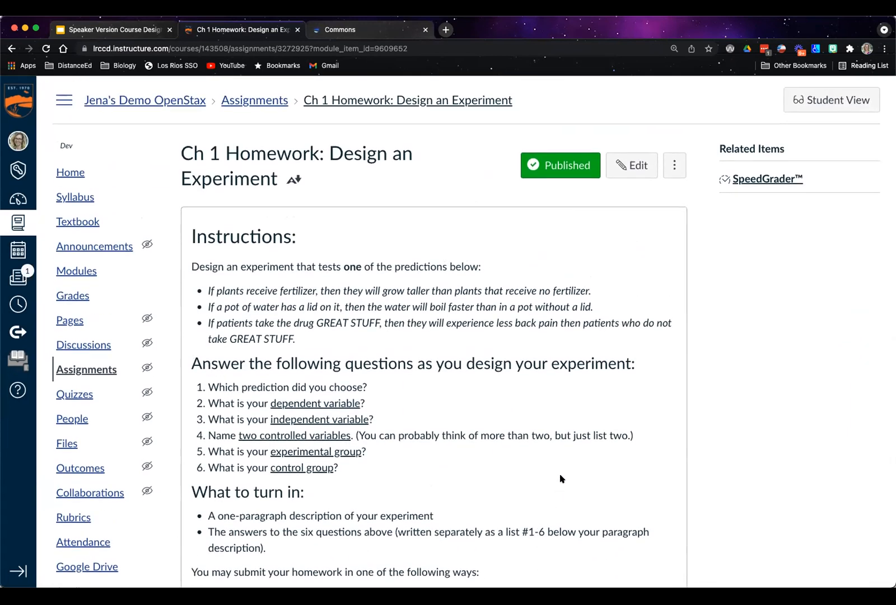
Start editing Ch 1 Homework: Design an Experiment and insert an empty Paragraph-style line above the Instructions heading
{"action": "left_click", "coordinate": [633, 168]}
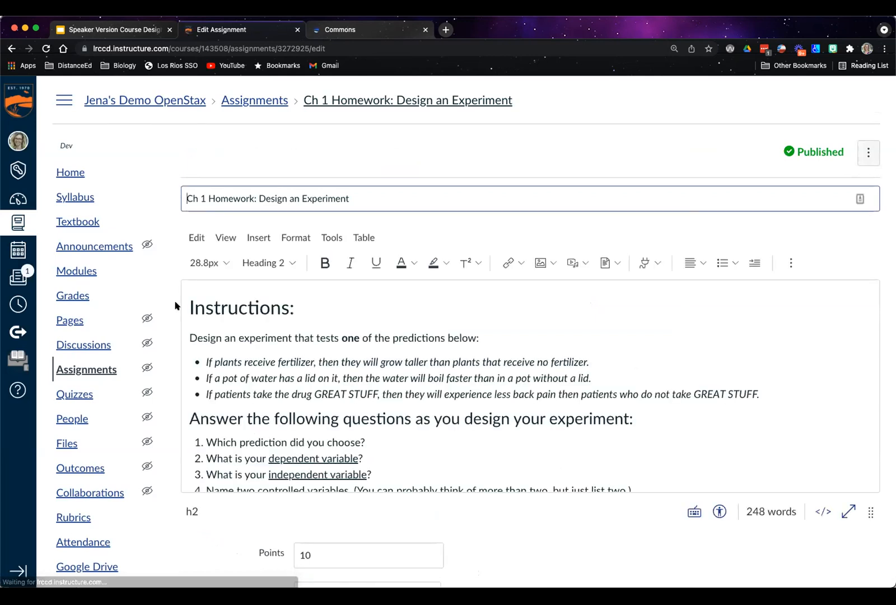
{"action": "left_click", "coordinate": [188, 305]}
{"action": "key", "text": "Return"}
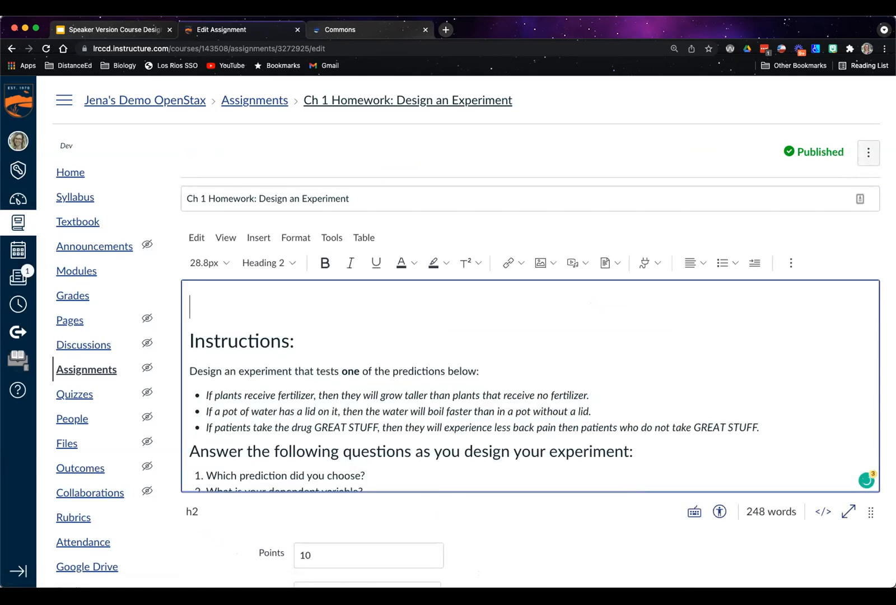
{"action": "left_click", "coordinate": [268, 262]}
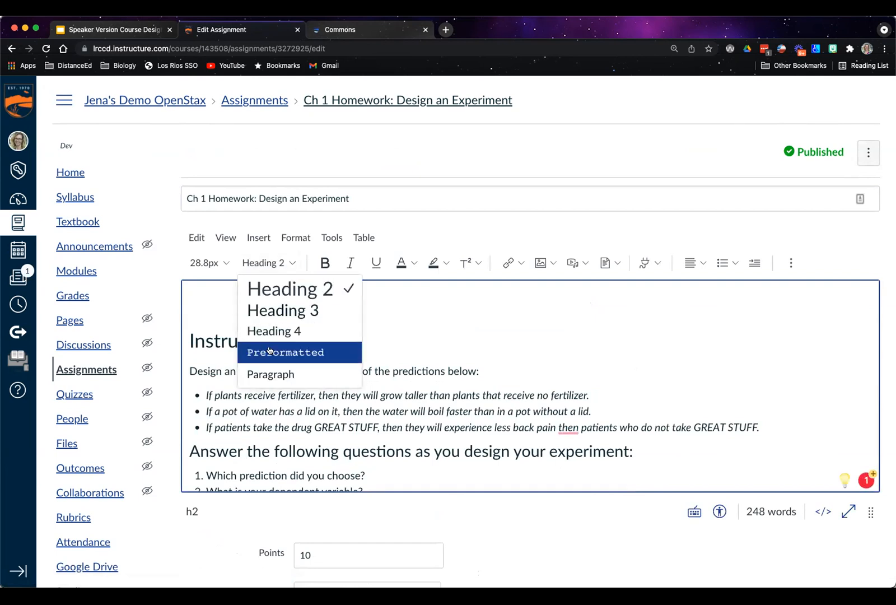
{"action": "left_click", "coordinate": [270, 371]}
Write "Add introductory paragraph about why I am asking them to do this and how it aligns with the objectives." above the Instructions heading
{"action": "type", "text": "Intro"}
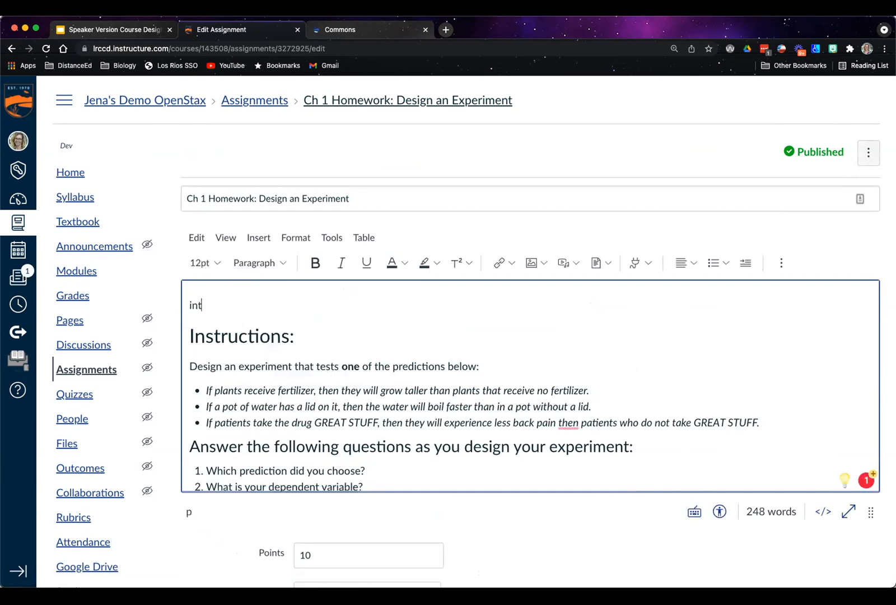
{"action": "key", "text": "BackSpace"}
{"action": "key", "text": "BackSpace"}
{"action": "key", "text": "BackSpace"}
{"action": "key", "text": "BackSpace"}
{"action": "type", "text": "Add introductory paragraph about why I am asking them to do this and how it aligns with the objectives."}
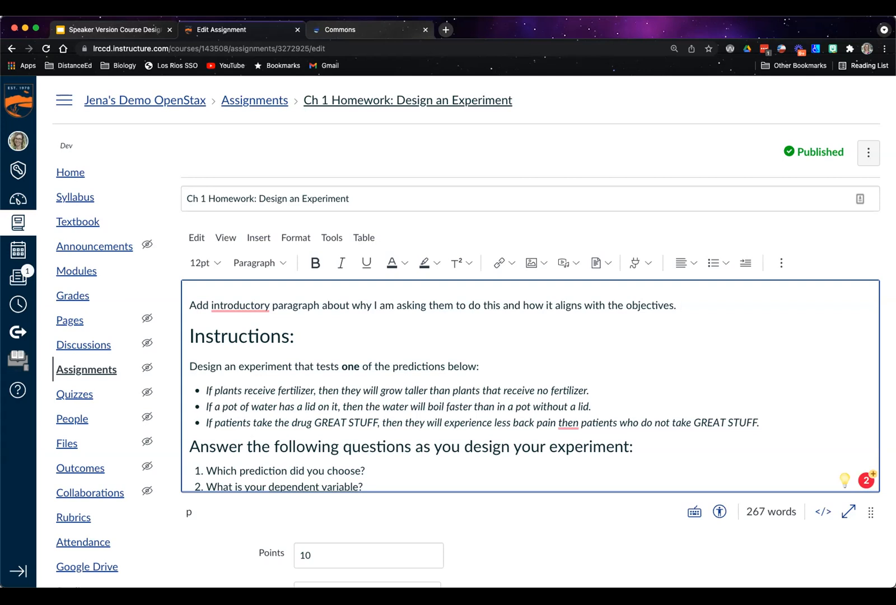
Consult the "What makes a 'good' assessment?" slide in Google Slides and return to the assignment being edited in Canvas
{"action": "left_click", "coordinate": [116, 30]}
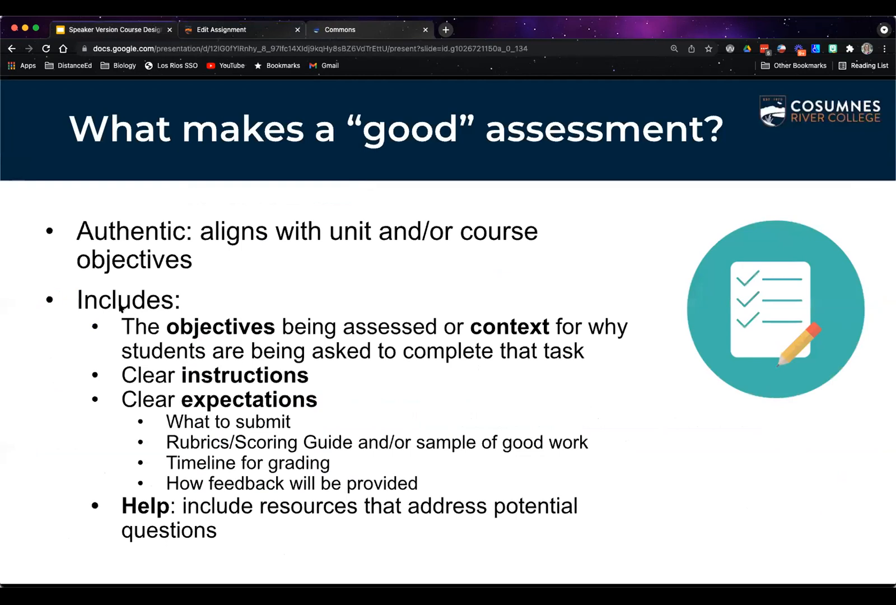
{"action": "left_click", "coordinate": [392, 371]}
{"action": "key", "text": "Left"}
{"action": "left_click", "coordinate": [235, 34]}
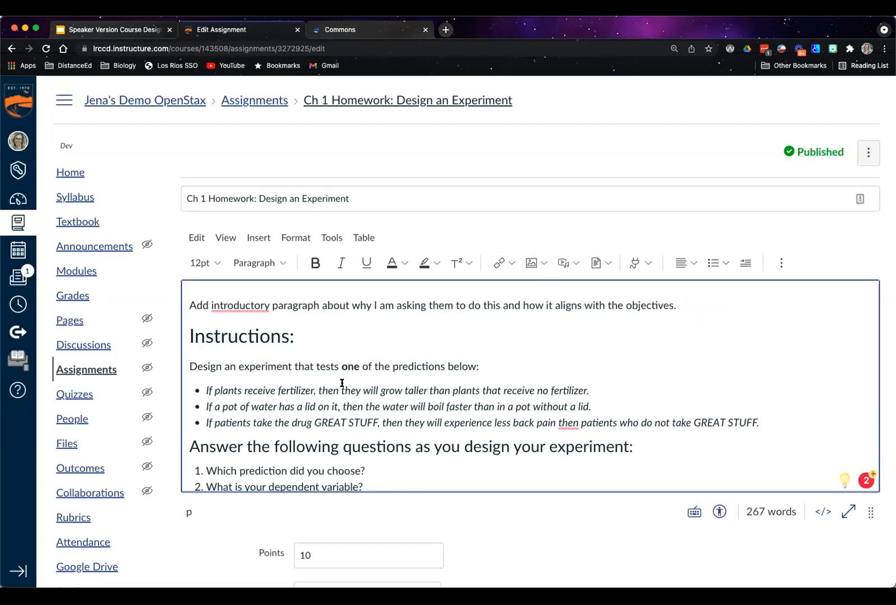
Read the experiment questions and the What to turn in section in the content editor, making the editing area slightly taller
{"action": "scroll", "coordinate": [342, 382], "scroll_direction": "down", "scroll_amount": 1}
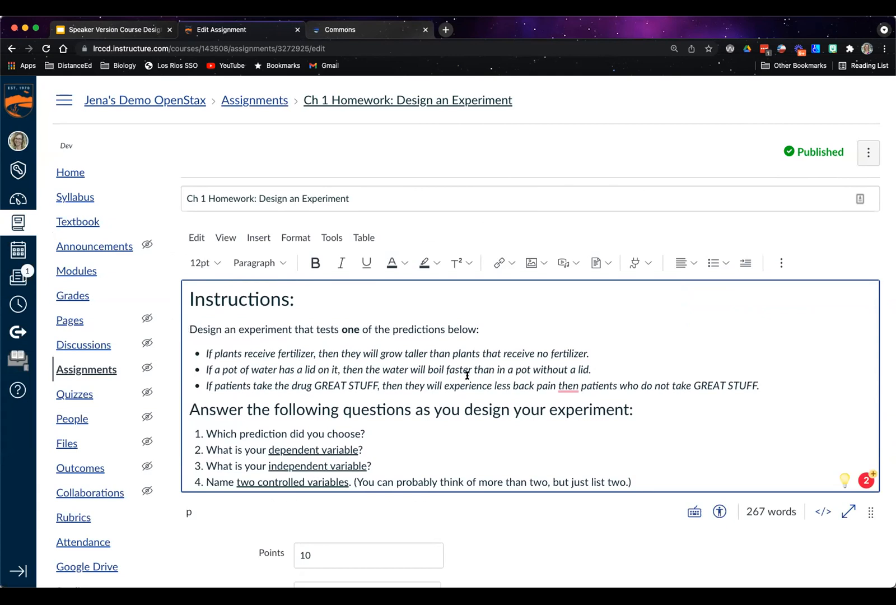
{"action": "scroll", "coordinate": [468, 374], "scroll_direction": "down", "scroll_amount": 2}
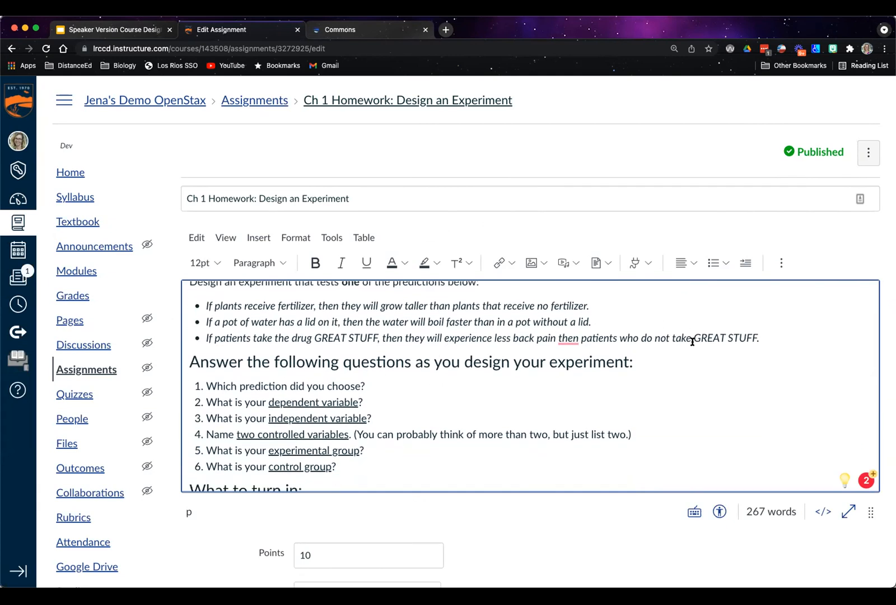
{"action": "scroll", "coordinate": [439, 375], "scroll_direction": "down", "scroll_amount": 1}
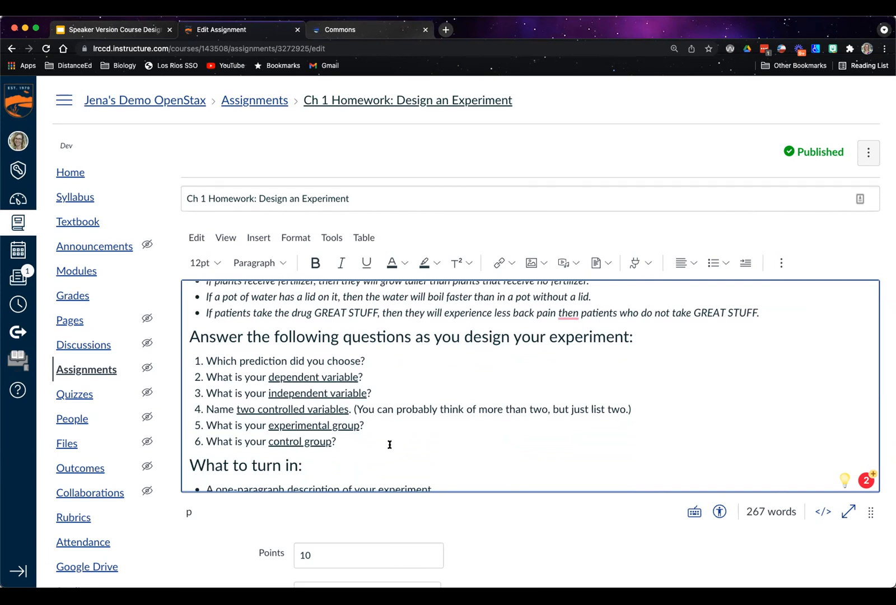
{"action": "left_click", "coordinate": [293, 372]}
{"action": "scroll", "coordinate": [546, 441], "scroll_direction": "down", "scroll_amount": 2}
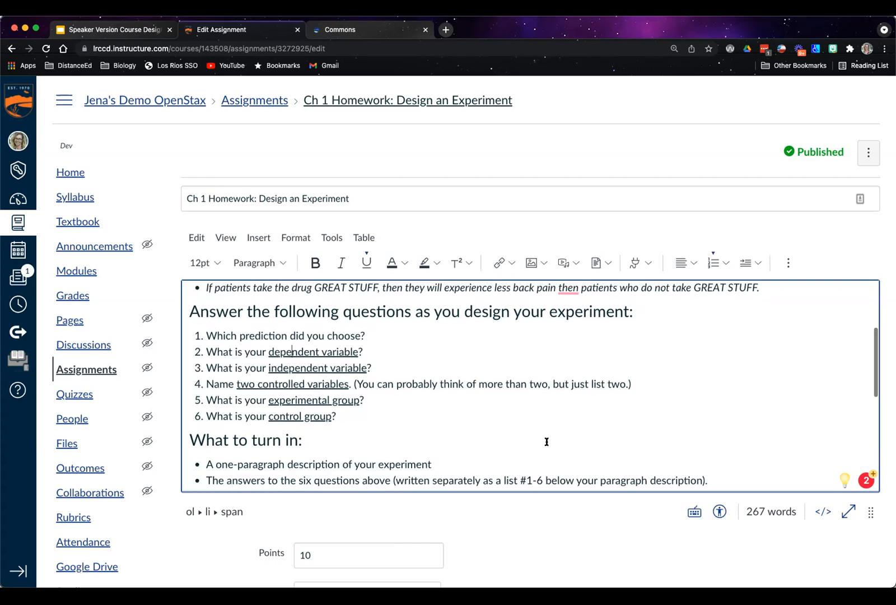
{"action": "left_click_drag", "start_coordinate": [871, 509], "coordinate": [869, 532]}
{"action": "scroll", "coordinate": [728, 441], "scroll_direction": "down", "scroll_amount": 1}
{"action": "scroll", "coordinate": [633, 524], "scroll_direction": "down", "scroll_amount": 1}
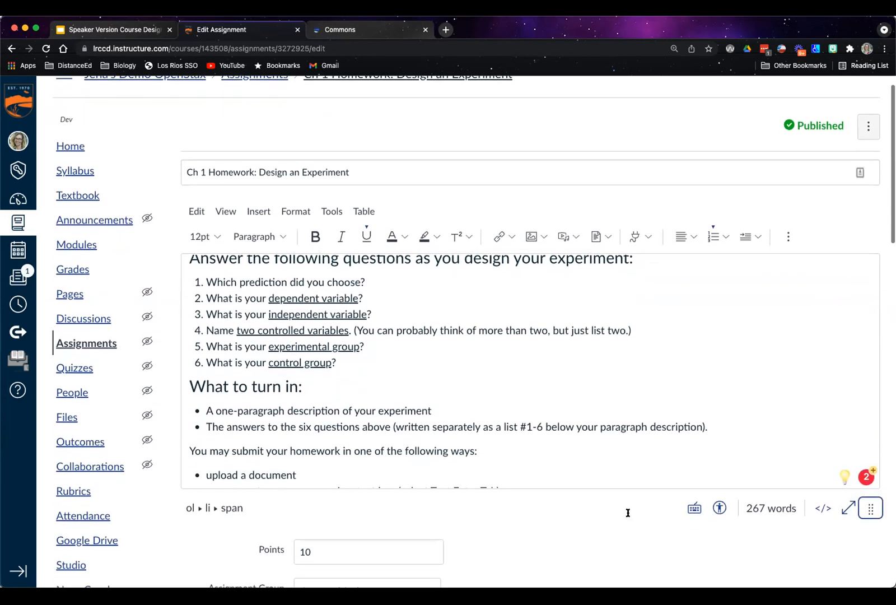
{"action": "scroll", "coordinate": [503, 399], "scroll_direction": "down", "scroll_amount": 1}
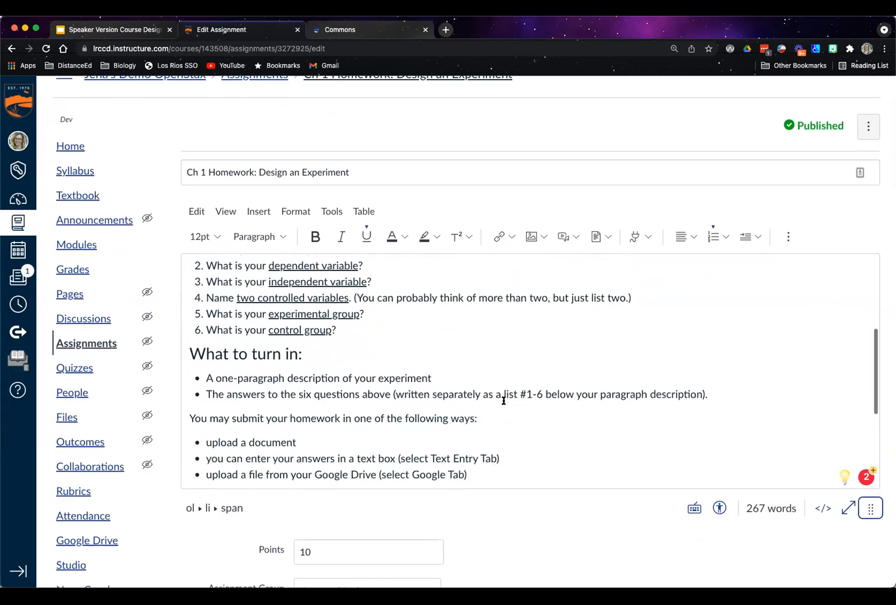
Run the Accessibility Guide check on the assignment content and close its report
{"action": "scroll", "coordinate": [612, 518], "scroll_direction": "down", "scroll_amount": 10}
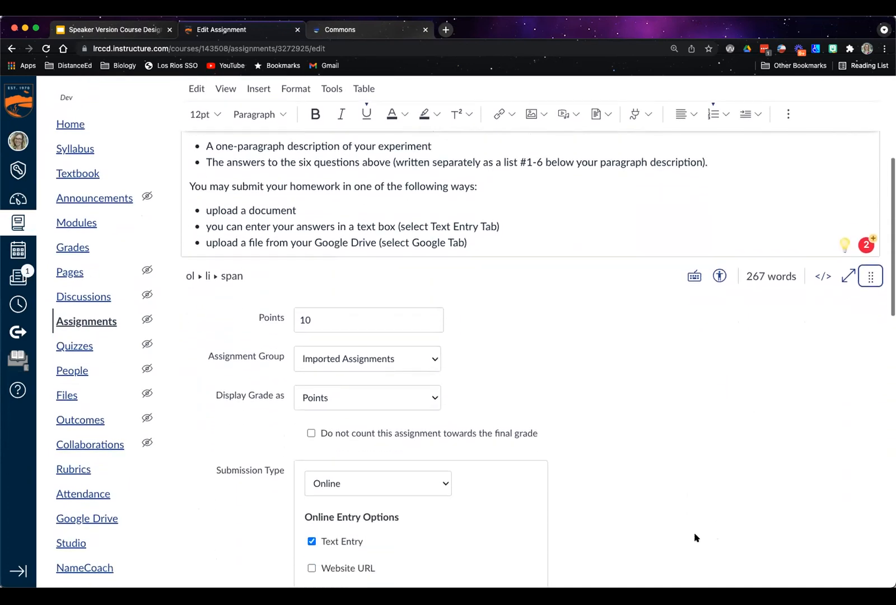
{"action": "scroll", "coordinate": [690, 506], "scroll_direction": "down", "scroll_amount": 18}
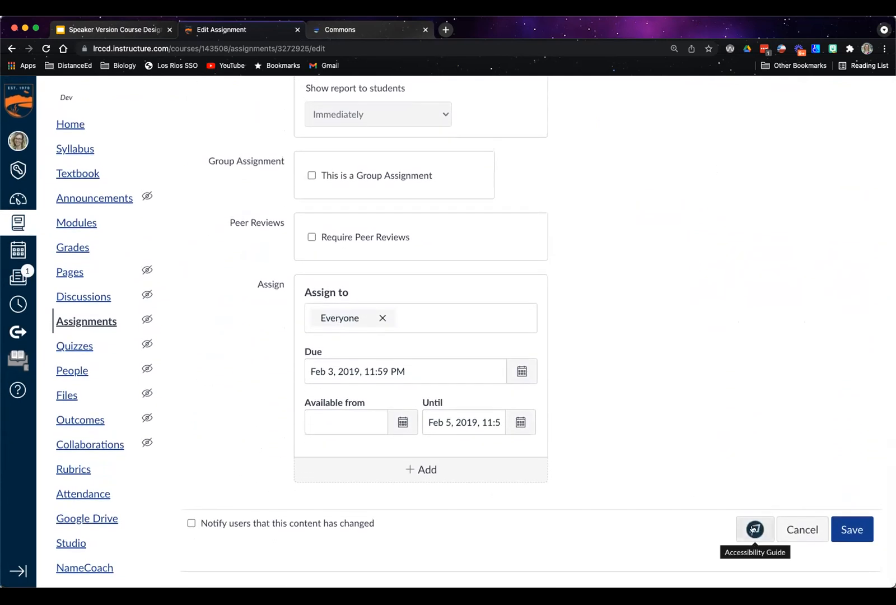
{"action": "left_click", "coordinate": [753, 530]}
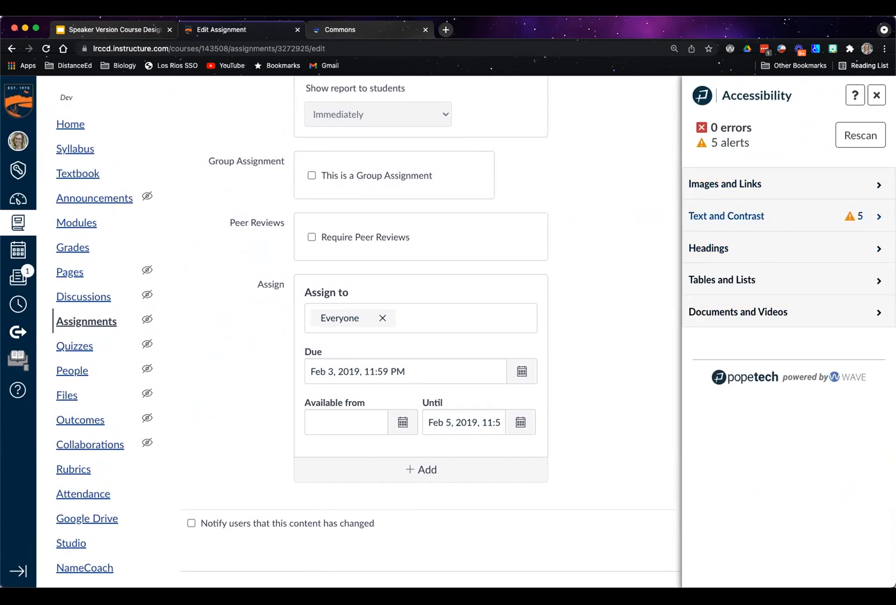
{"action": "left_click", "coordinate": [876, 95]}
Review the edited assignment description from the introductory line through the What to turn in, Expectations and Help sections
{"action": "scroll", "coordinate": [636, 222], "scroll_direction": "up", "scroll_amount": 10}
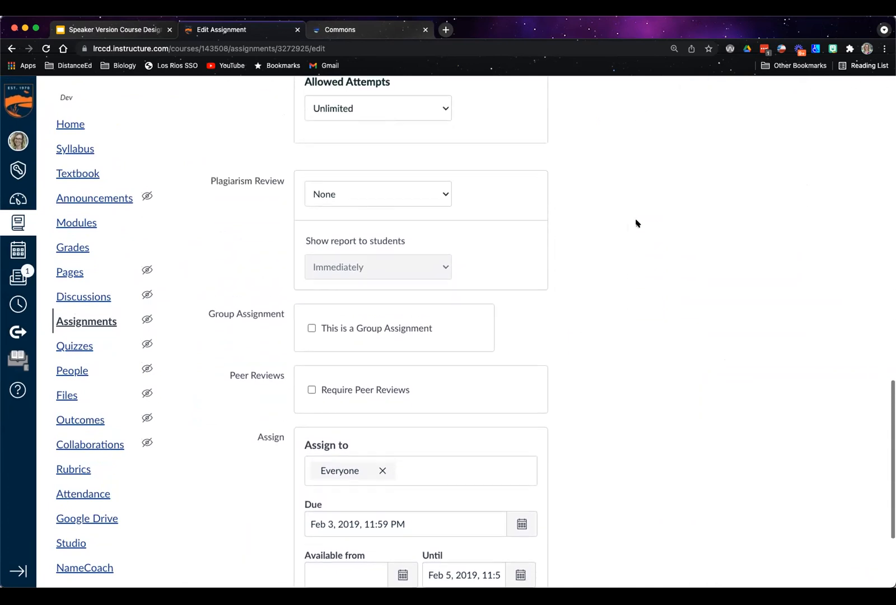
{"action": "scroll", "coordinate": [636, 222], "scroll_direction": "up", "scroll_amount": 3}
{"action": "scroll", "coordinate": [462, 385], "scroll_direction": "up", "scroll_amount": 5}
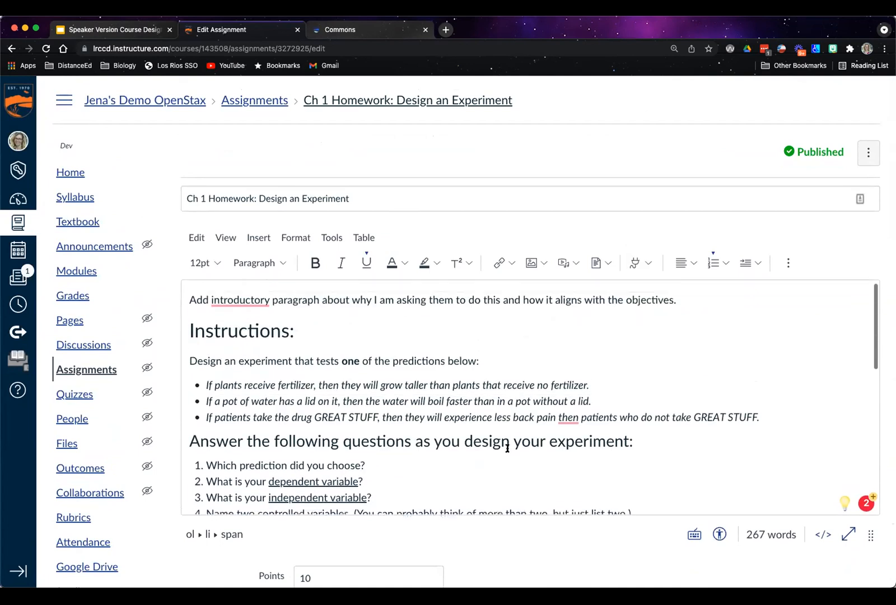
{"action": "scroll", "coordinate": [504, 431], "scroll_direction": "down", "scroll_amount": 1}
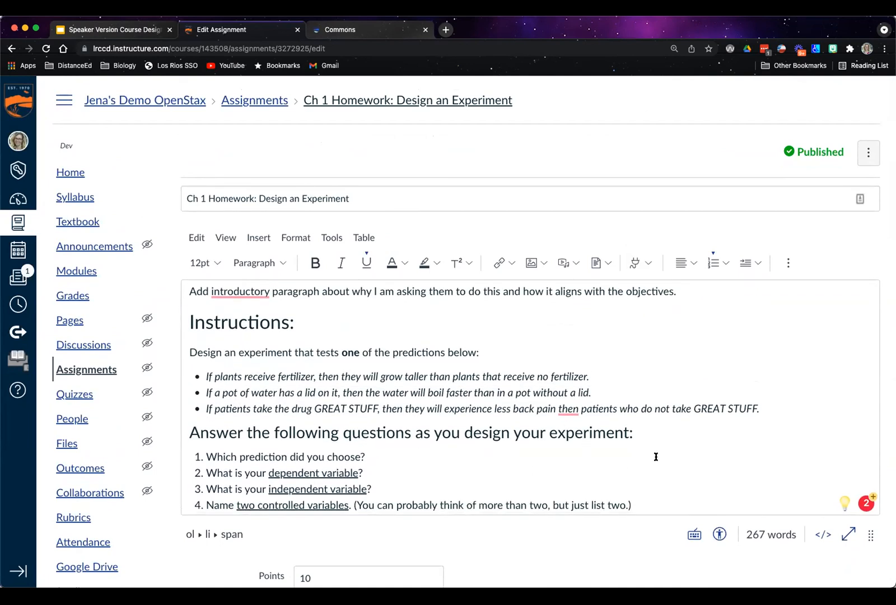
{"action": "scroll", "coordinate": [661, 426], "scroll_direction": "down", "scroll_amount": 3}
{"action": "scroll", "coordinate": [524, 414], "scroll_direction": "down", "scroll_amount": 8}
{"action": "scroll", "coordinate": [370, 372], "scroll_direction": "down", "scroll_amount": 1}
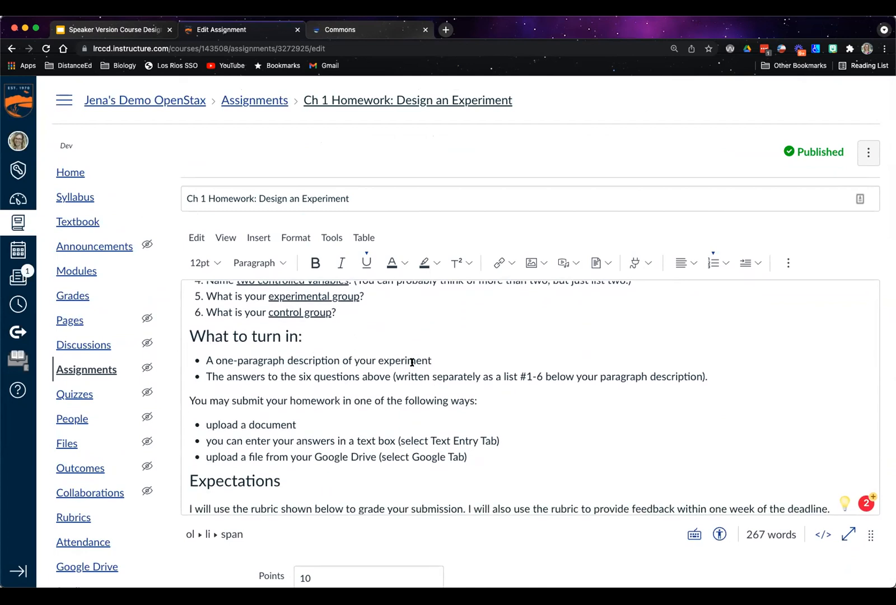
{"action": "scroll", "coordinate": [492, 393], "scroll_direction": "down", "scroll_amount": 1}
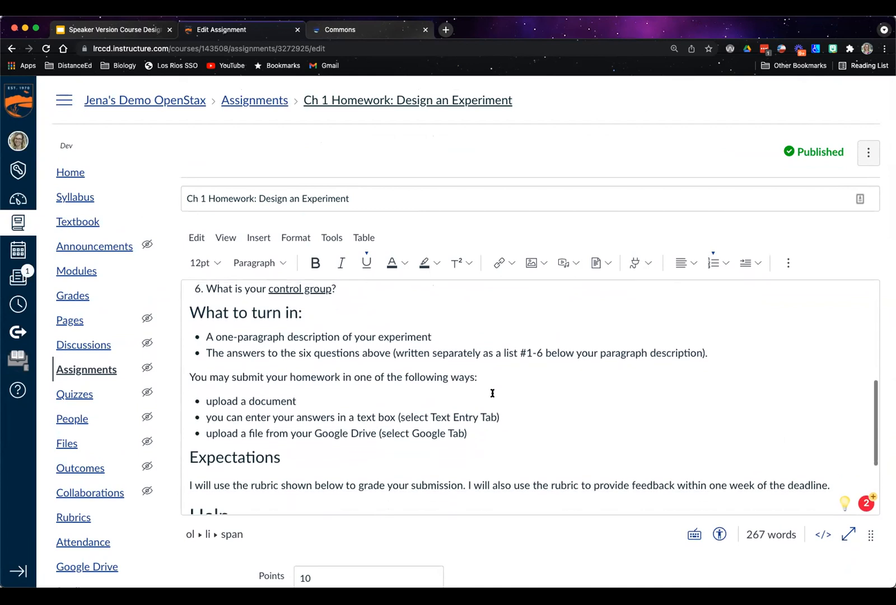
{"action": "scroll", "coordinate": [336, 386], "scroll_direction": "down", "scroll_amount": 1}
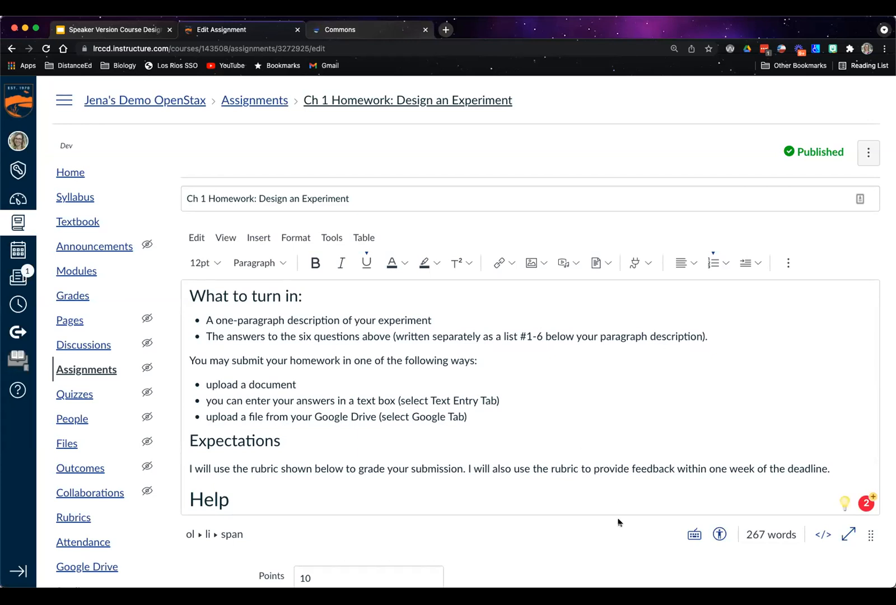
{"action": "scroll", "coordinate": [615, 517], "scroll_direction": "down", "scroll_amount": 1}
{"action": "scroll", "coordinate": [522, 426], "scroll_direction": "down", "scroll_amount": 5}
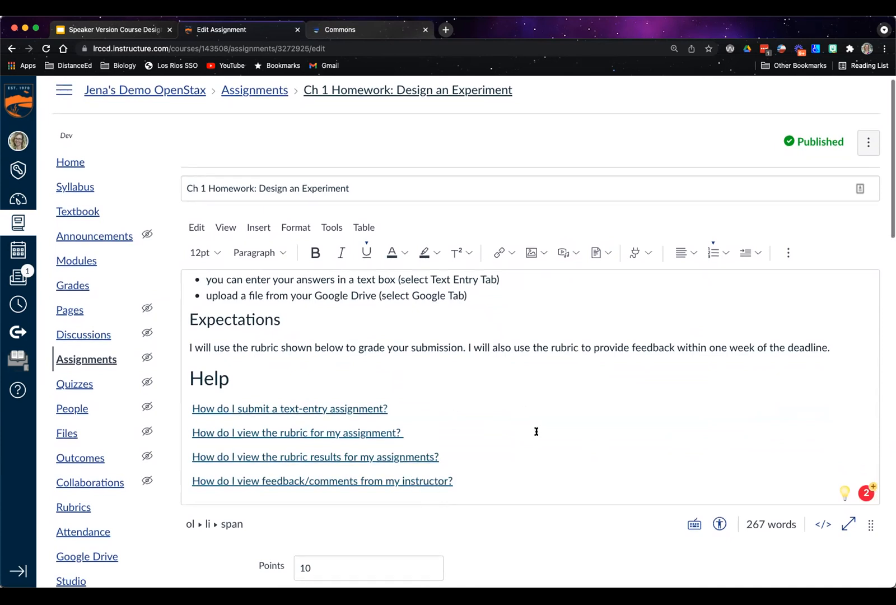
Review the points, assignment group, grade display and online entry options, and look through the submission types while keeping Online selected
{"action": "scroll", "coordinate": [560, 459], "scroll_direction": "down", "scroll_amount": 2}
{"action": "scroll", "coordinate": [593, 492], "scroll_direction": "down", "scroll_amount": 10}
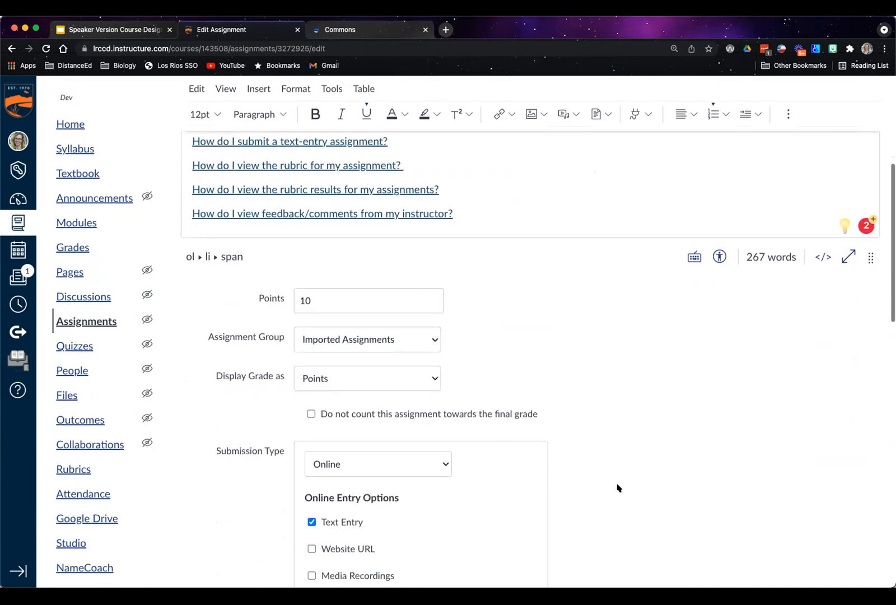
{"action": "scroll", "coordinate": [618, 488], "scroll_direction": "down", "scroll_amount": 1}
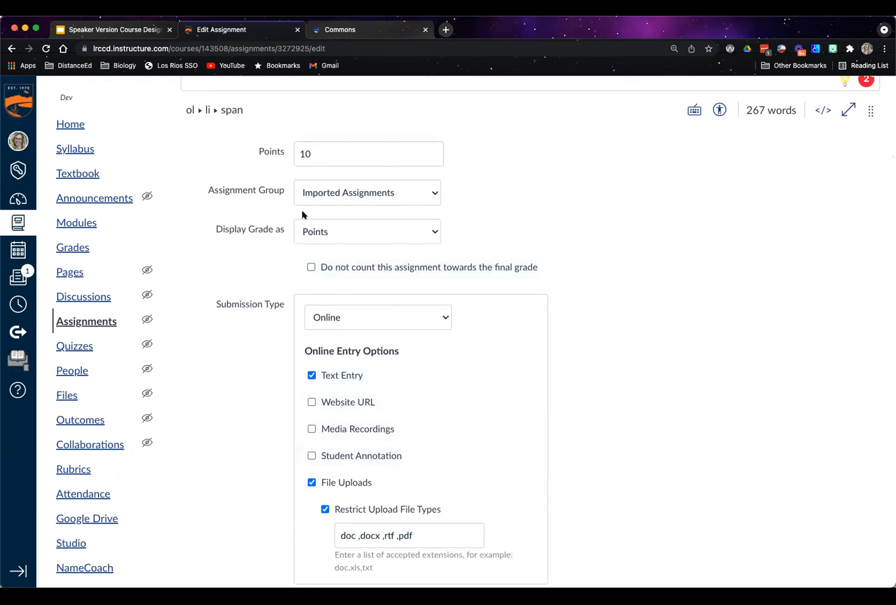
{"action": "scroll", "coordinate": [314, 285], "scroll_direction": "down", "scroll_amount": 1}
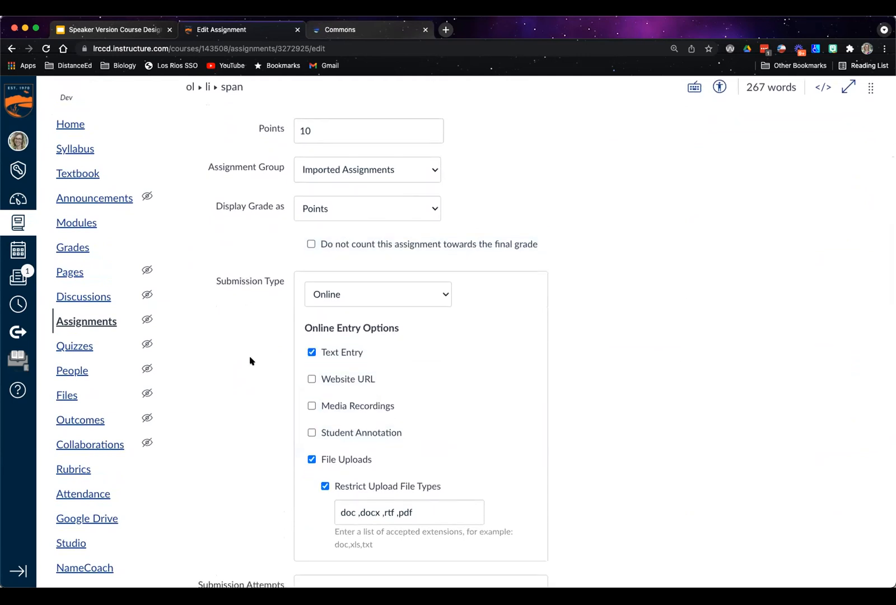
{"action": "scroll", "coordinate": [336, 311], "scroll_direction": "down", "scroll_amount": 1}
{"action": "left_click", "coordinate": [436, 260]}
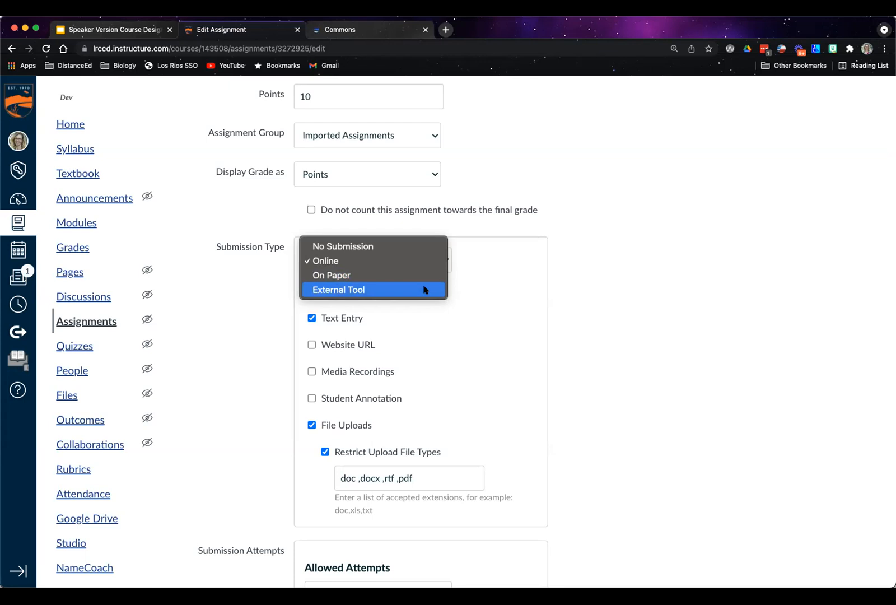
{"action": "left_click", "coordinate": [351, 260]}
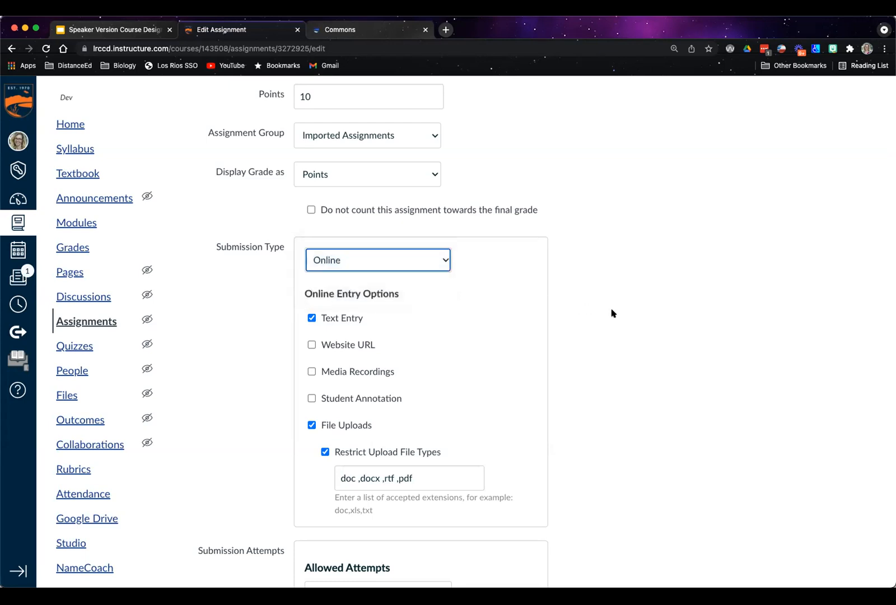
Remove the upload file type restriction from the assignment's file upload option
{"action": "scroll", "coordinate": [610, 310], "scroll_direction": "down", "scroll_amount": 1}
{"action": "scroll", "coordinate": [610, 309], "scroll_direction": "down", "scroll_amount": 1}
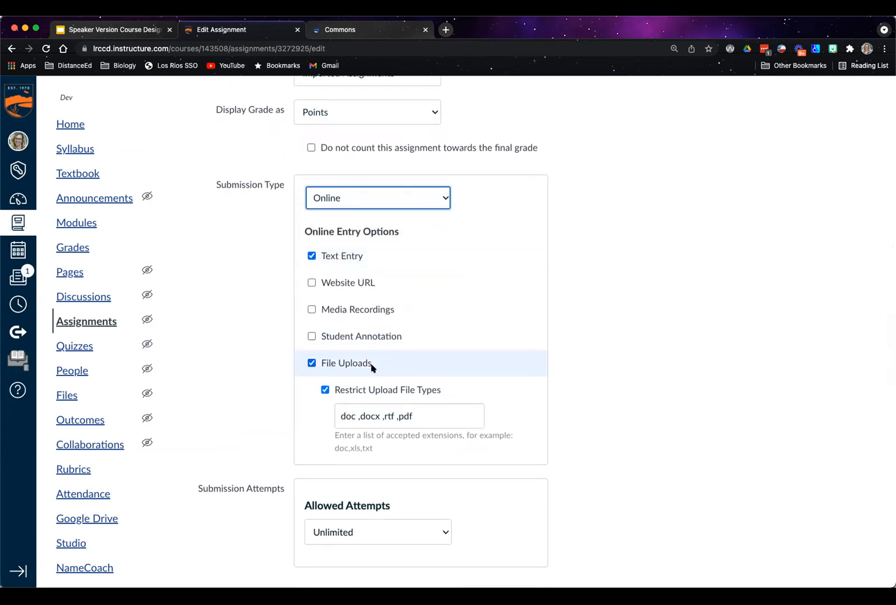
{"action": "left_click", "coordinate": [325, 389]}
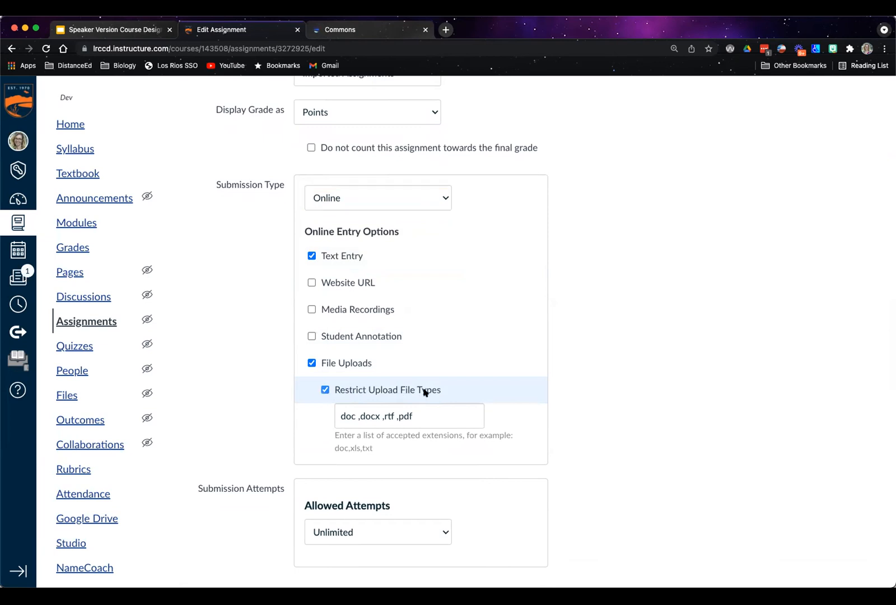
Look through the allowed submission attempts choices while keeping Unlimited
{"action": "scroll", "coordinate": [632, 404], "scroll_direction": "down", "scroll_amount": 1}
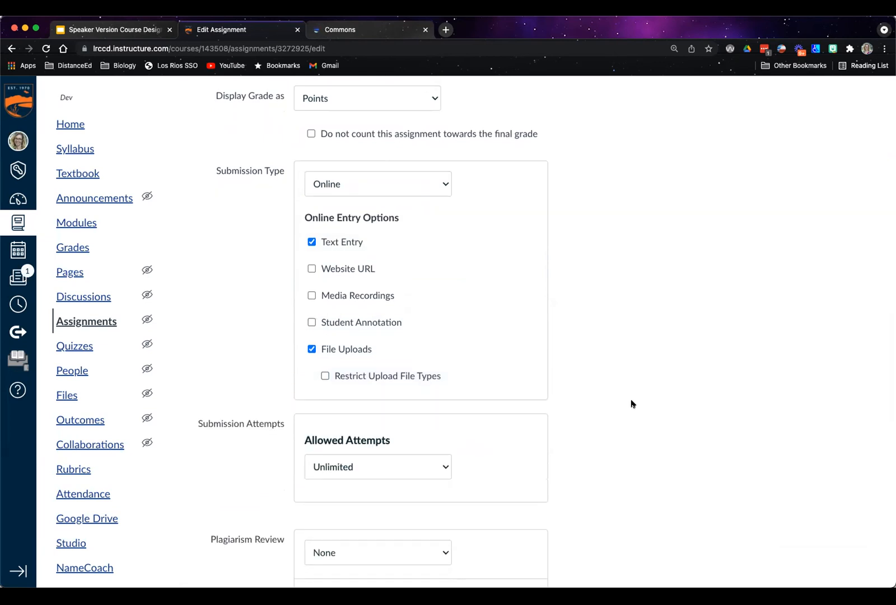
{"action": "scroll", "coordinate": [634, 379], "scroll_direction": "down", "scroll_amount": 10}
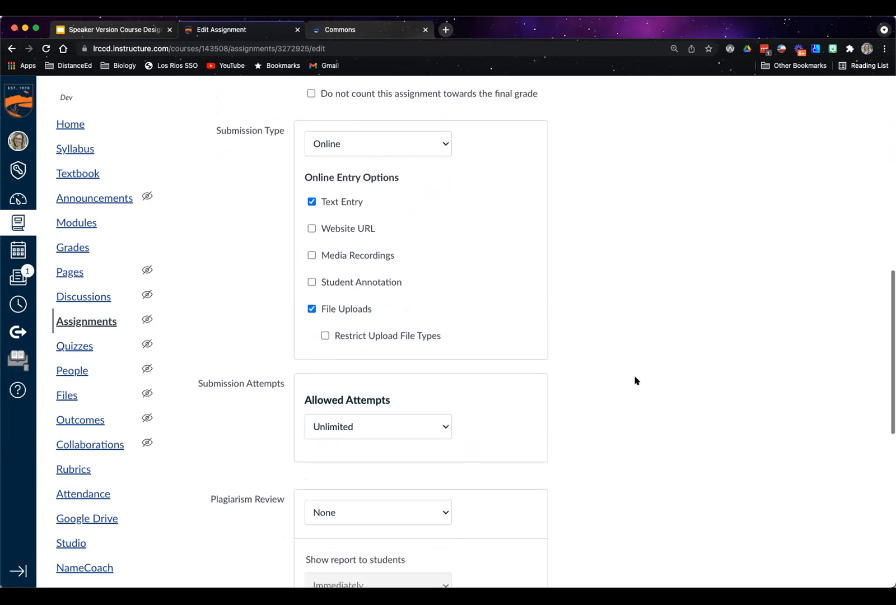
{"action": "scroll", "coordinate": [649, 374], "scroll_direction": "down", "scroll_amount": 2}
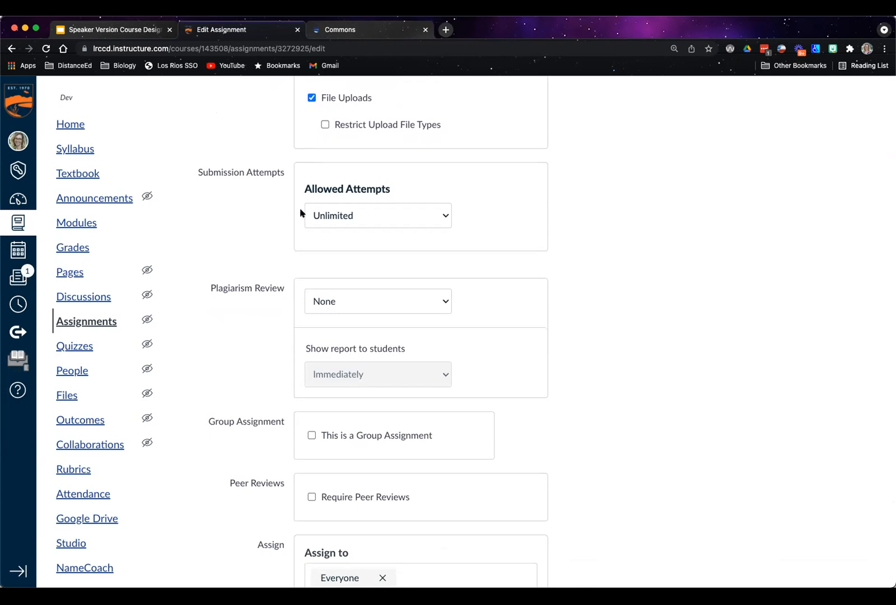
{"action": "left_click", "coordinate": [446, 214]}
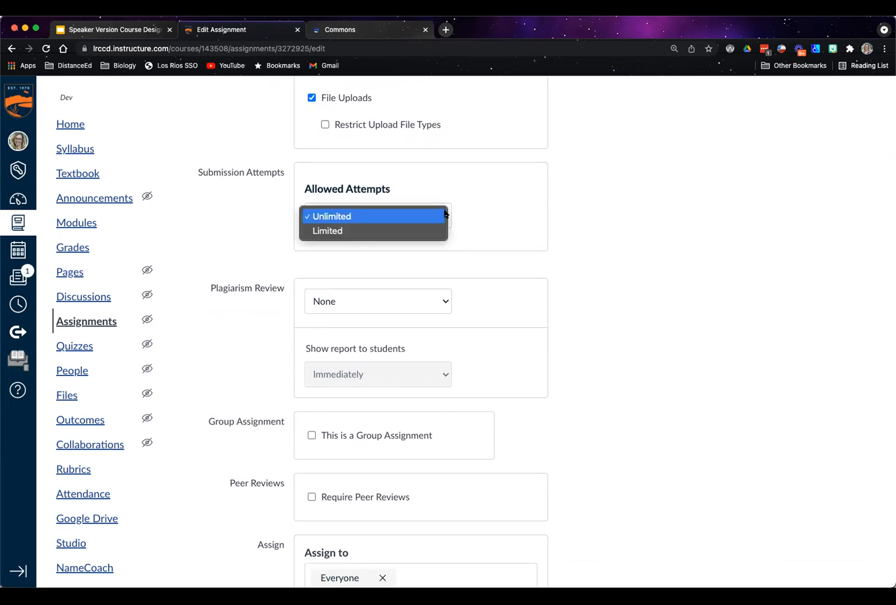
{"action": "left_click", "coordinate": [442, 216]}
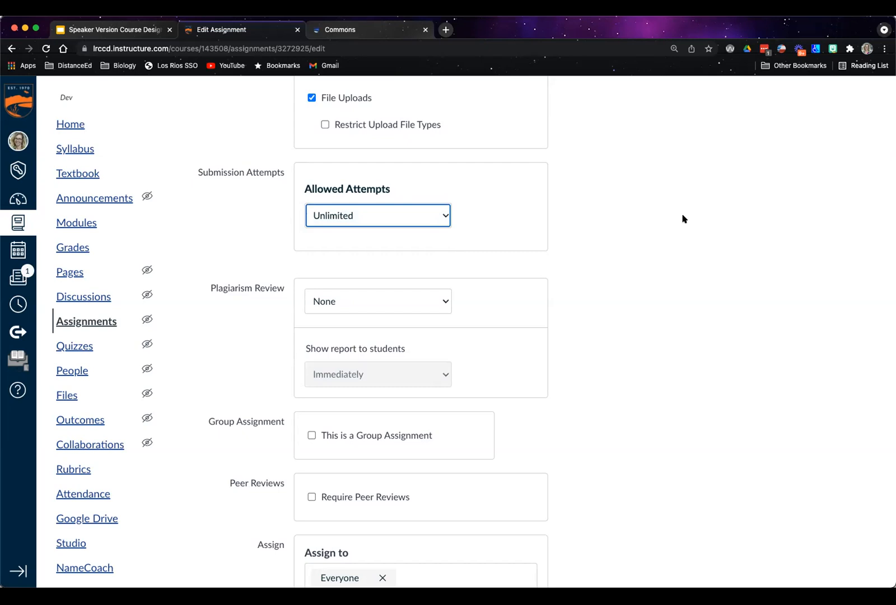
Set the plagiarism review to Turnitin and look over its similarity report and submission indexing options
{"action": "scroll", "coordinate": [506, 295], "scroll_direction": "down", "scroll_amount": 2}
{"action": "left_click", "coordinate": [445, 253]}
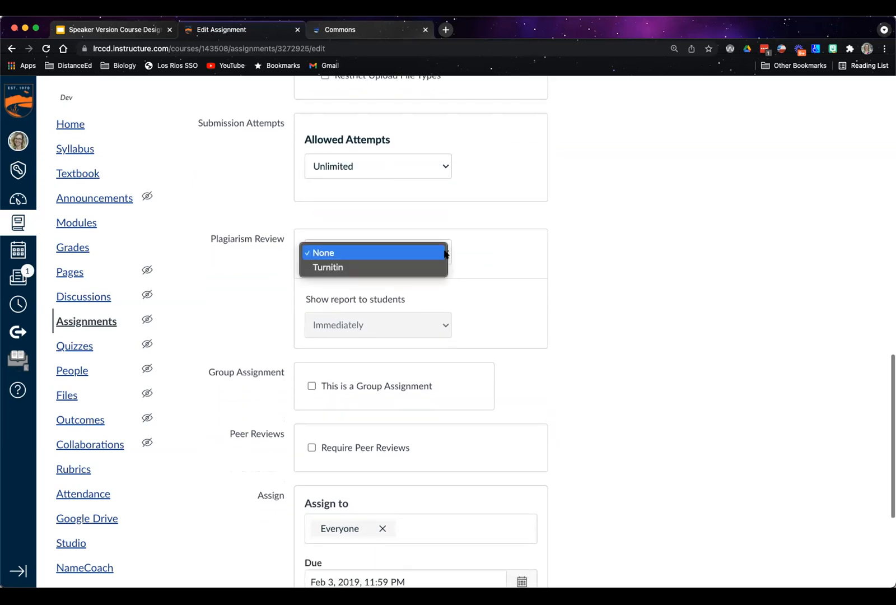
{"action": "left_click", "coordinate": [442, 267]}
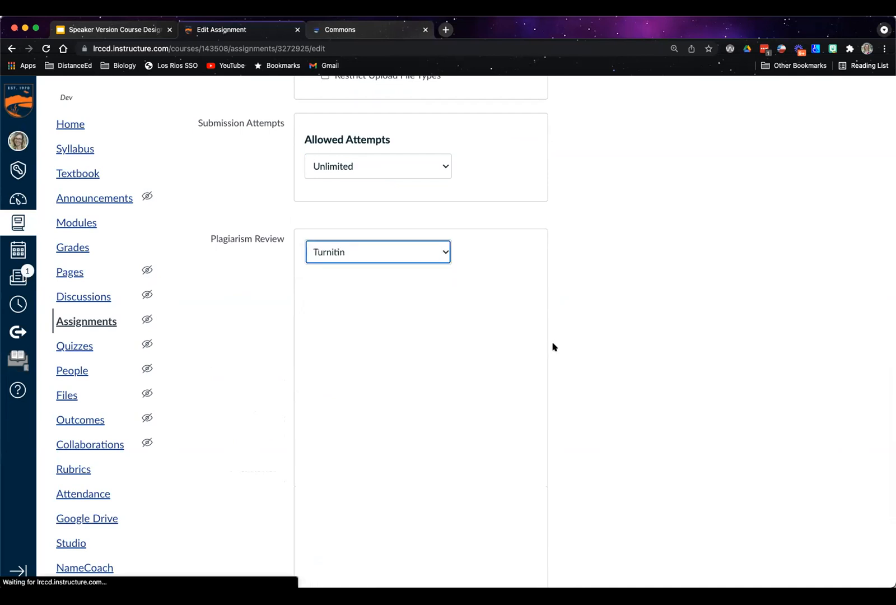
{"action": "scroll", "coordinate": [672, 412], "scroll_direction": "down", "scroll_amount": 1}
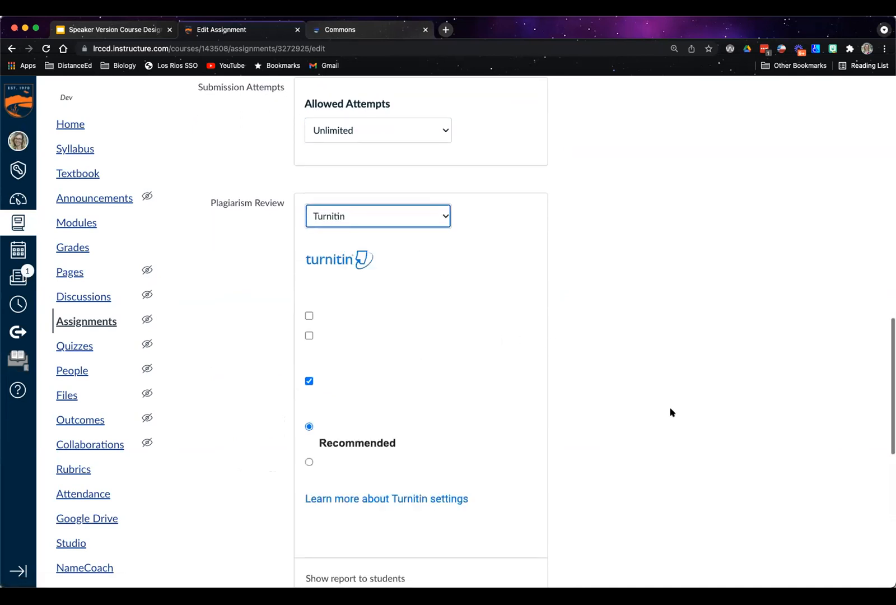
{"action": "scroll", "coordinate": [644, 400], "scroll_direction": "down", "scroll_amount": 1}
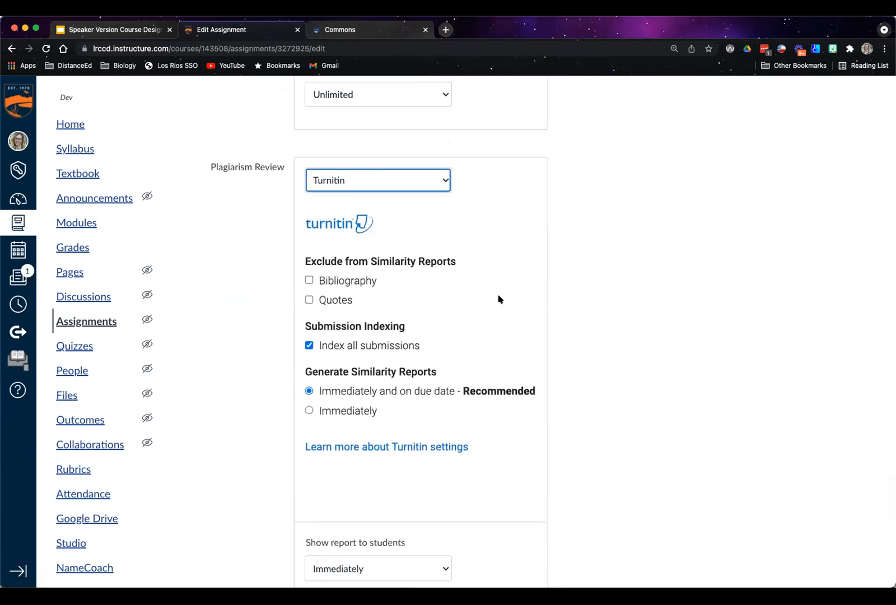
Set the plagiarism review back to None
{"action": "left_click", "coordinate": [446, 180]}
{"action": "left_click", "coordinate": [440, 177]}
{"action": "left_click", "coordinate": [441, 178]}
{"action": "left_click", "coordinate": [423, 168]}
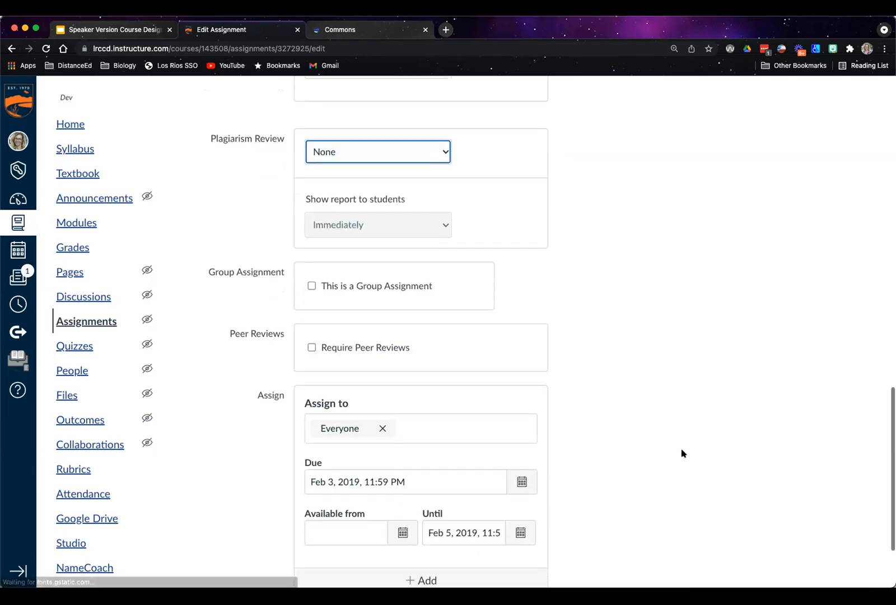
Save the assignment and highlight the Expectations sentence on the saved page about grading with the rubric shown below
{"action": "scroll", "coordinate": [681, 453], "scroll_direction": "down", "scroll_amount": 3}
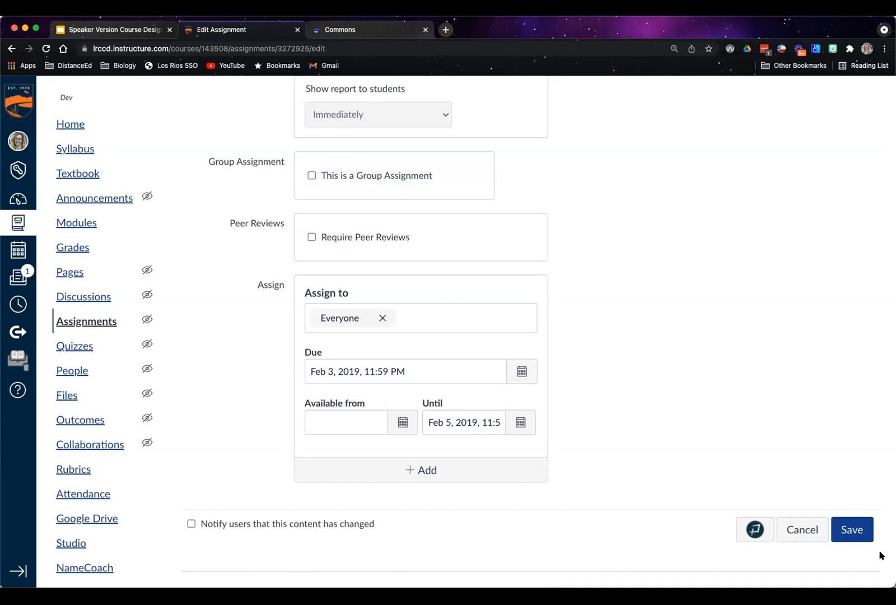
{"action": "left_click", "coordinate": [844, 538]}
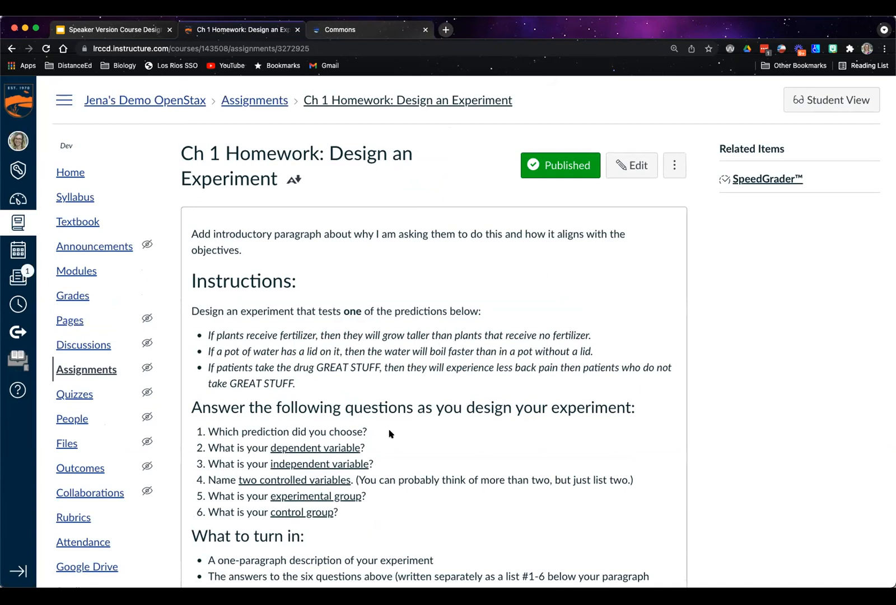
{"action": "scroll", "coordinate": [392, 431], "scroll_direction": "down", "scroll_amount": 8}
{"action": "scroll", "coordinate": [402, 427], "scroll_direction": "down", "scroll_amount": 3}
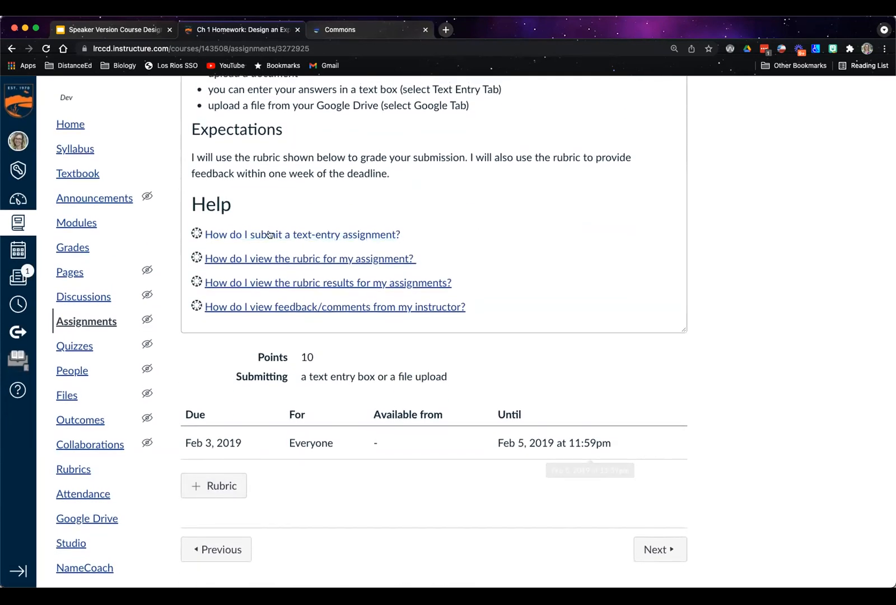
{"action": "left_click_drag", "start_coordinate": [237, 157], "coordinate": [461, 151]}
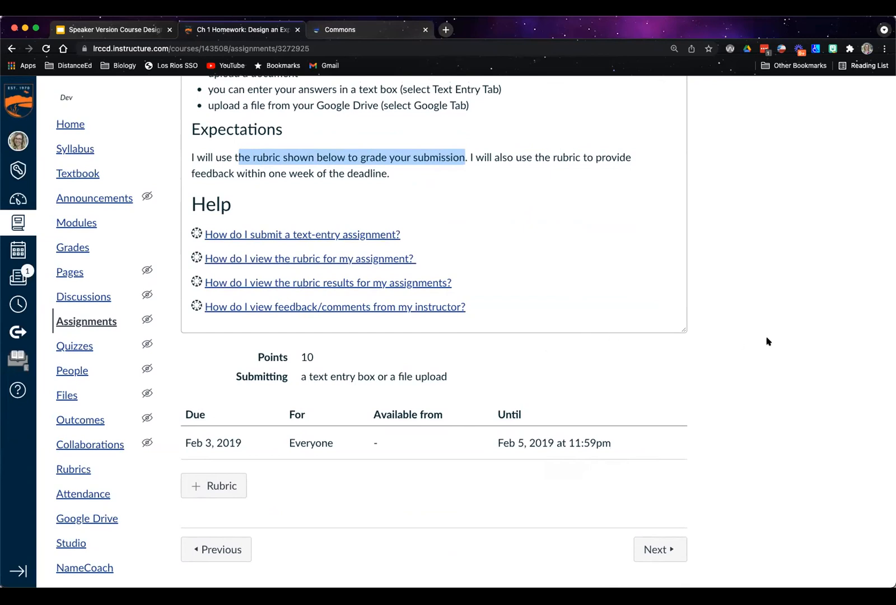
Start a new rubric for the assignment and title it "Design an Experiments"
{"action": "left_click", "coordinate": [215, 485]}
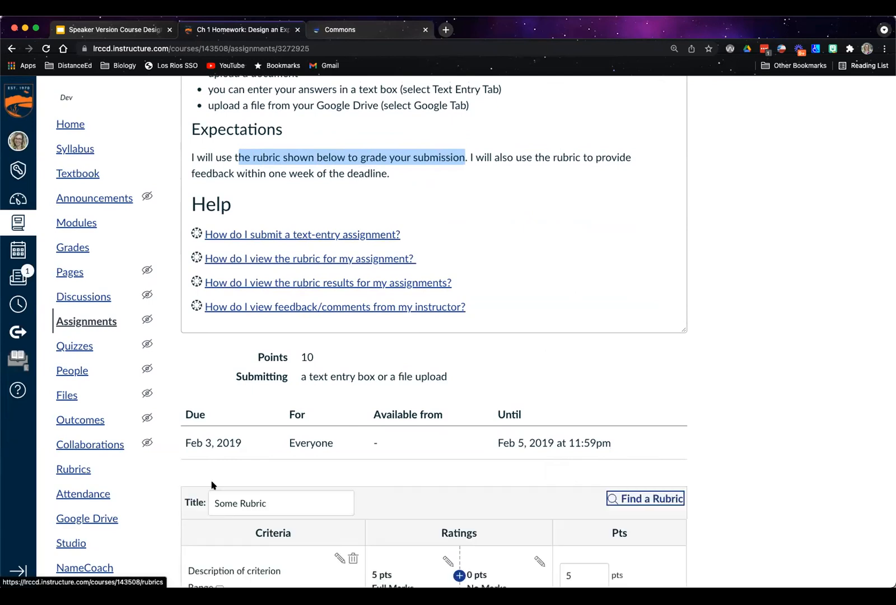
{"action": "scroll", "coordinate": [756, 431], "scroll_direction": "down", "scroll_amount": 4}
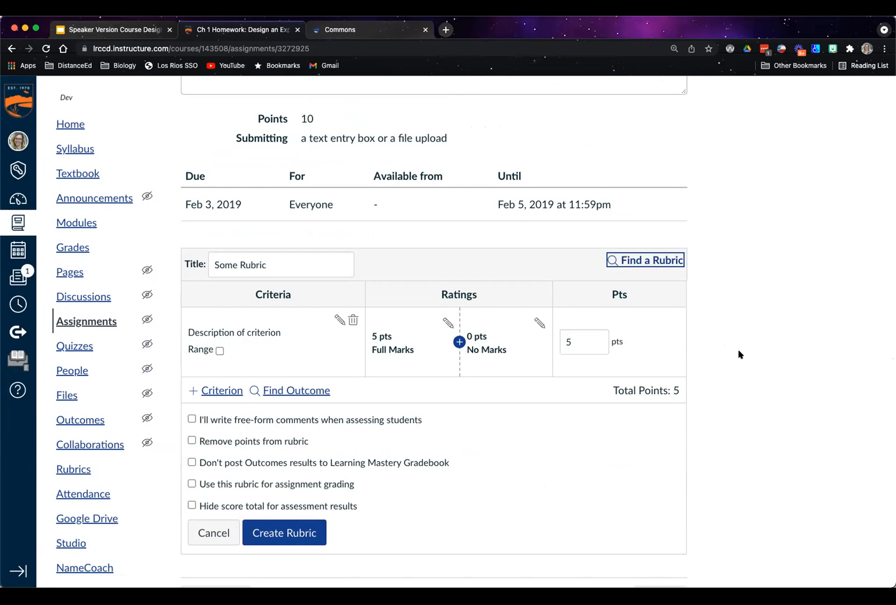
{"action": "left_click_drag", "start_coordinate": [273, 262], "coordinate": [191, 258]}
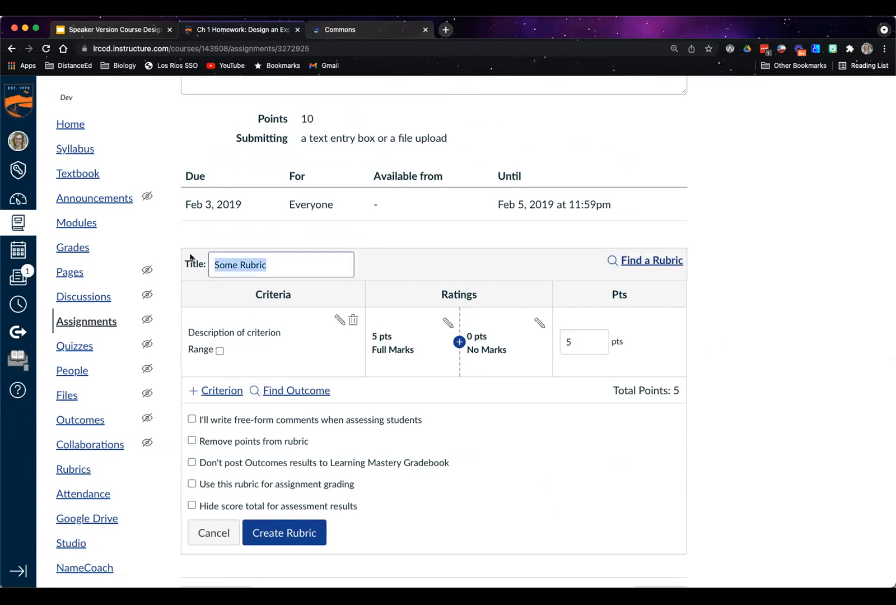
{"action": "type", "text": "Desi"}
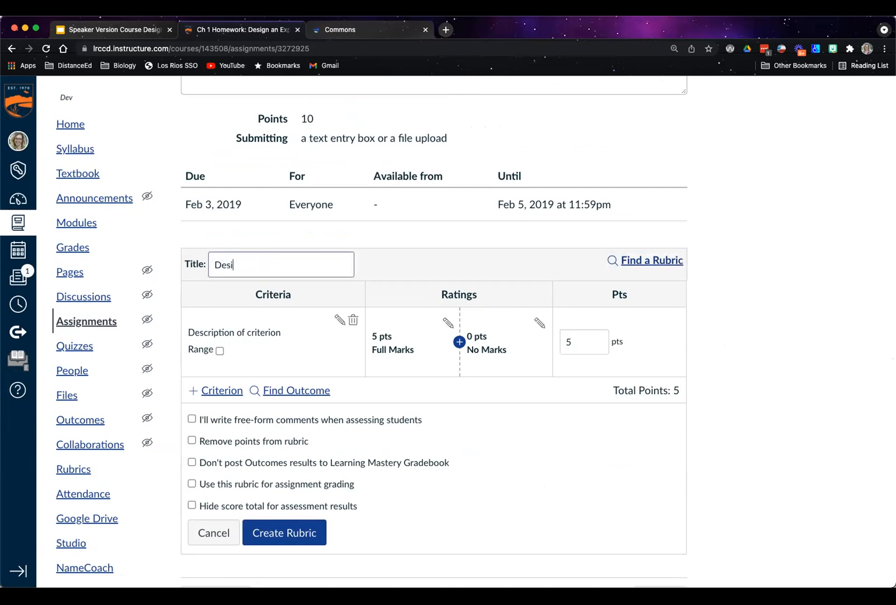
{"action": "type", "text": "gn an Experiments"}
Enable using the rubric for assignment grading, and cancel the rubric without creating it
{"action": "scroll", "coordinate": [615, 410], "scroll_direction": "down", "scroll_amount": 2}
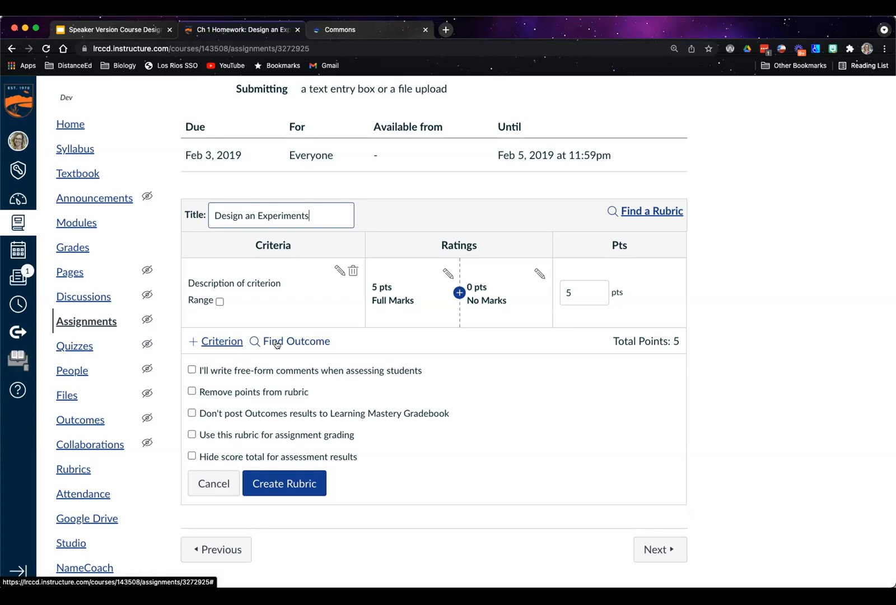
{"action": "left_click", "coordinate": [192, 434]}
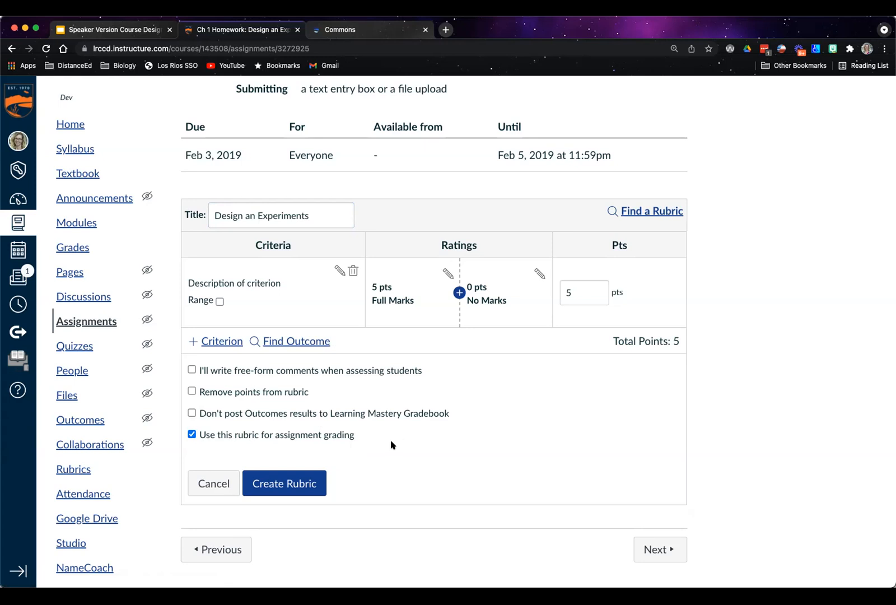
{"action": "left_click", "coordinate": [212, 482]}
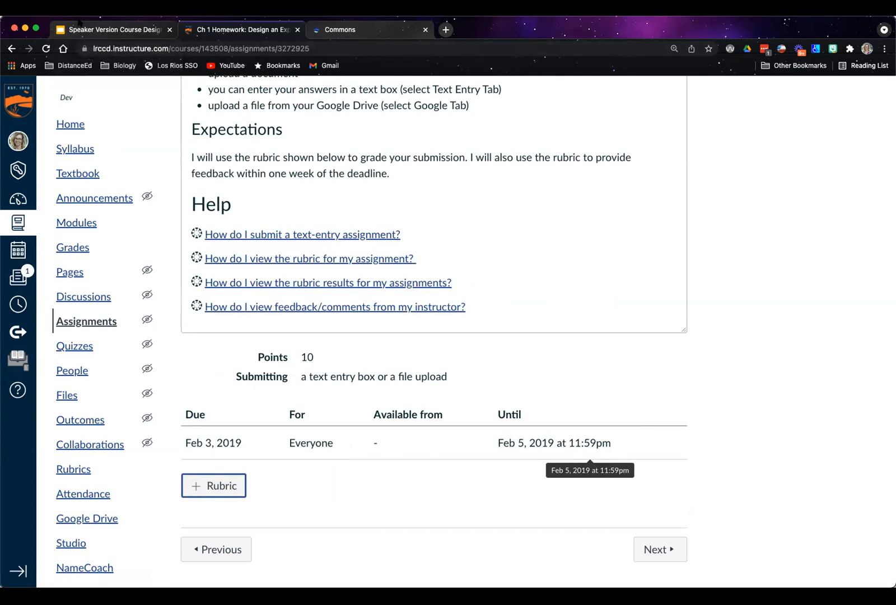
Switch to the Google Slides presentation and advance to the "Creating a Great Rubric" slide
{"action": "left_click", "coordinate": [106, 31]}
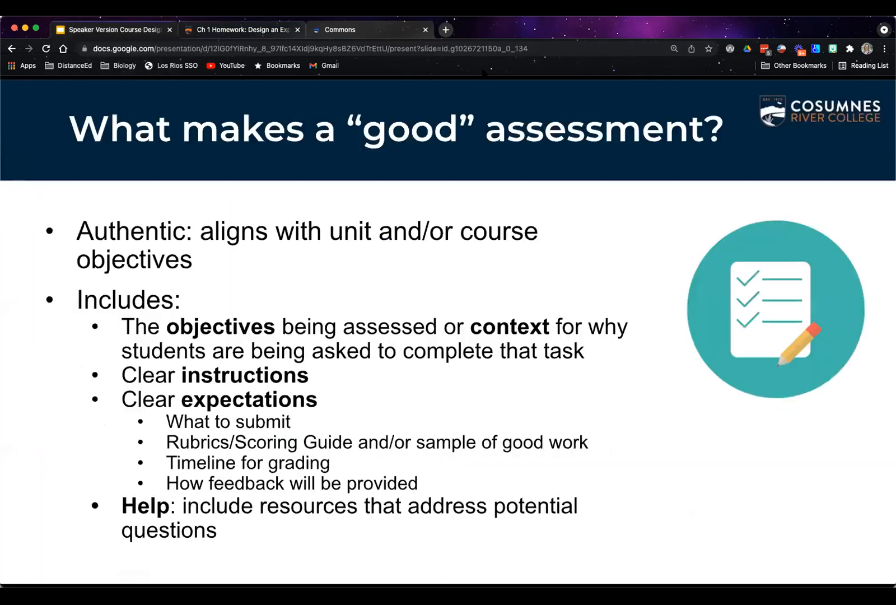
{"action": "left_click", "coordinate": [853, 380]}
{"action": "left_click", "coordinate": [877, 380]}
{"action": "left_click", "coordinate": [876, 381]}
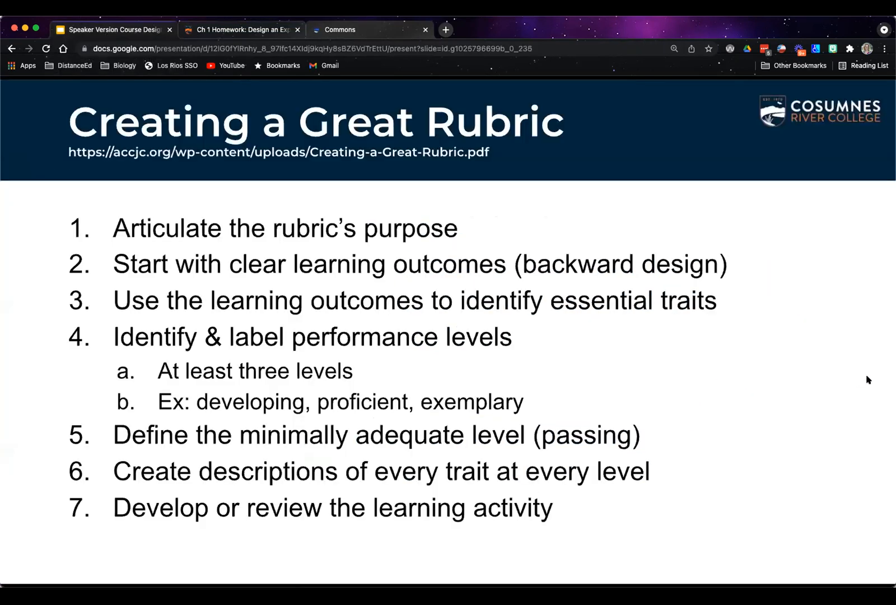
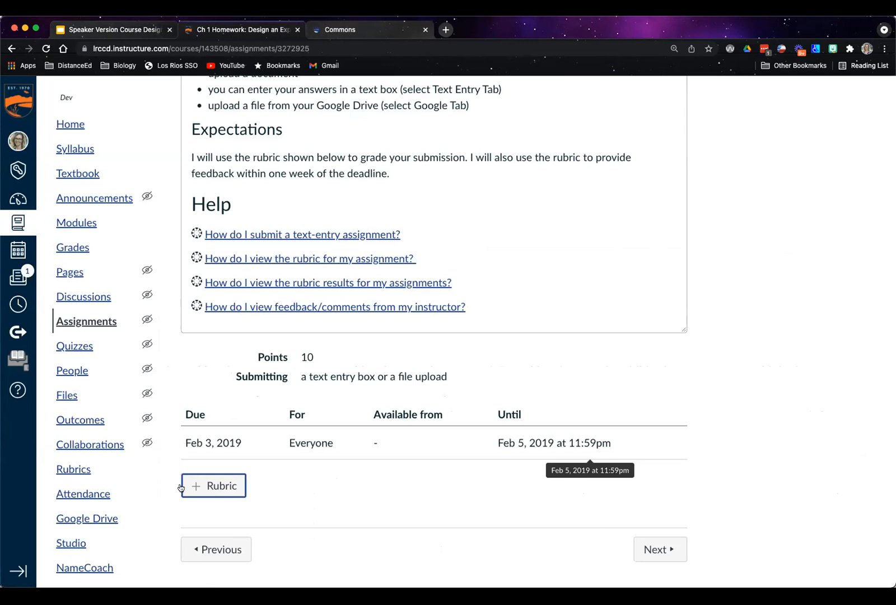
Start a new rubric for the assignment and browse the existing rubrics of the Demo OpenStax course without using one
{"action": "left_click", "coordinate": [223, 485]}
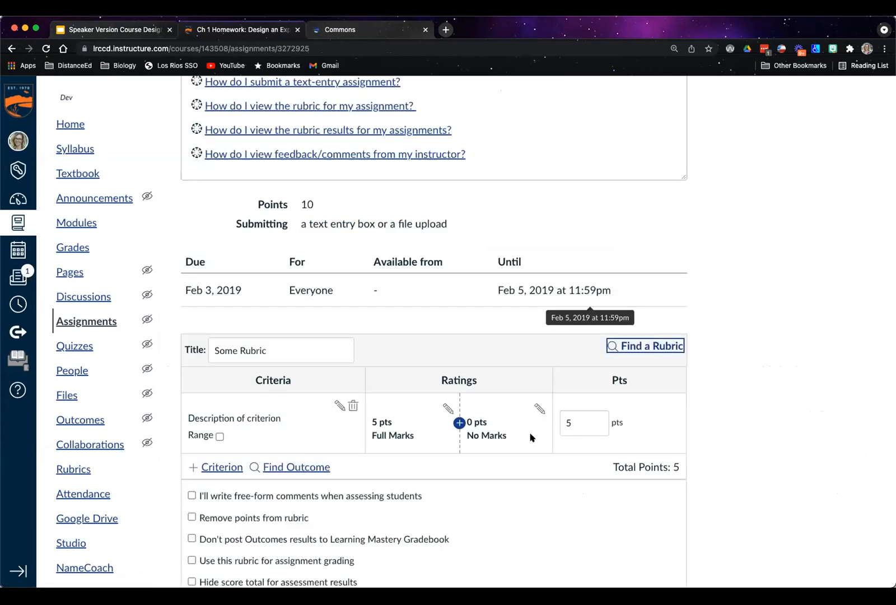
{"action": "left_click", "coordinate": [631, 344]}
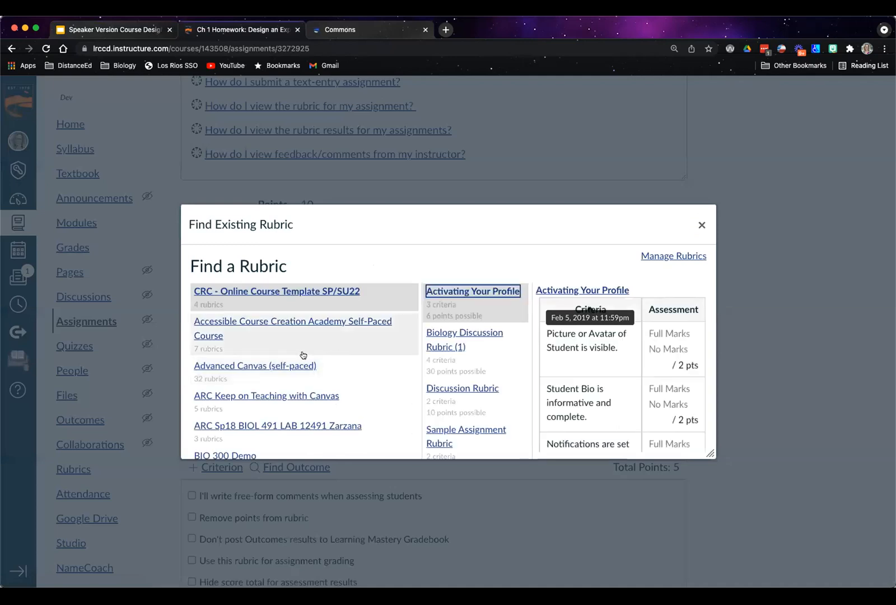
{"action": "scroll", "coordinate": [302, 355], "scroll_direction": "down", "scroll_amount": 1}
{"action": "scroll", "coordinate": [302, 354], "scroll_direction": "down", "scroll_amount": 7}
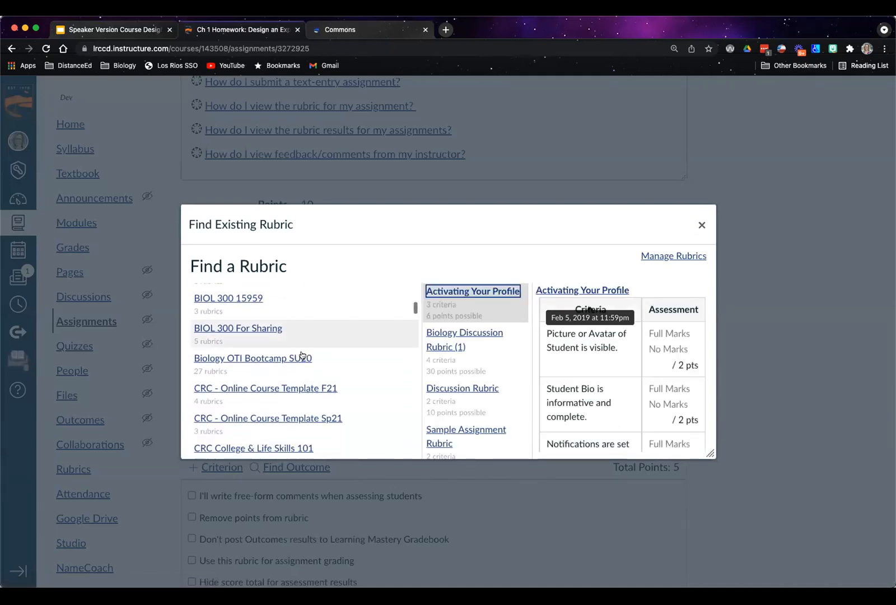
{"action": "scroll", "coordinate": [302, 355], "scroll_direction": "down", "scroll_amount": 6}
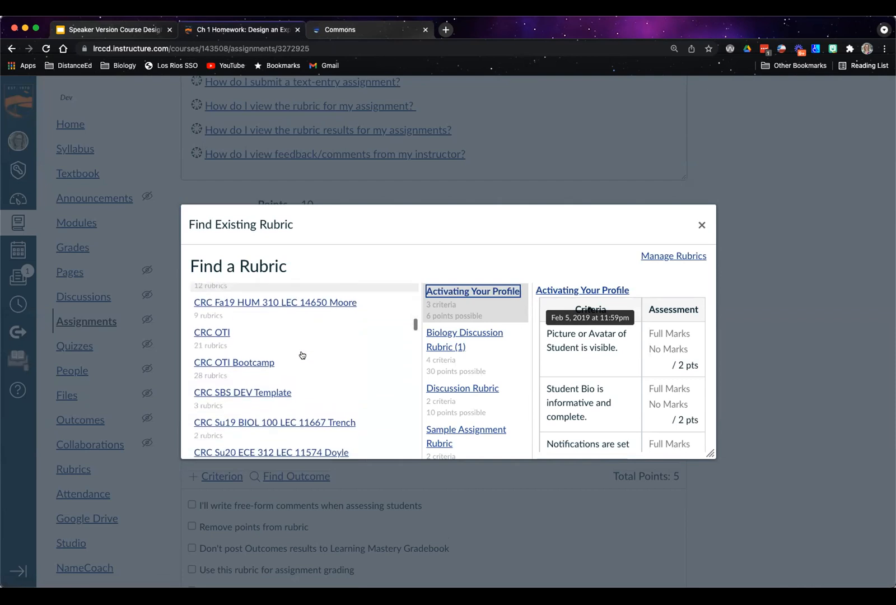
{"action": "scroll", "coordinate": [303, 354], "scroll_direction": "down", "scroll_amount": 5}
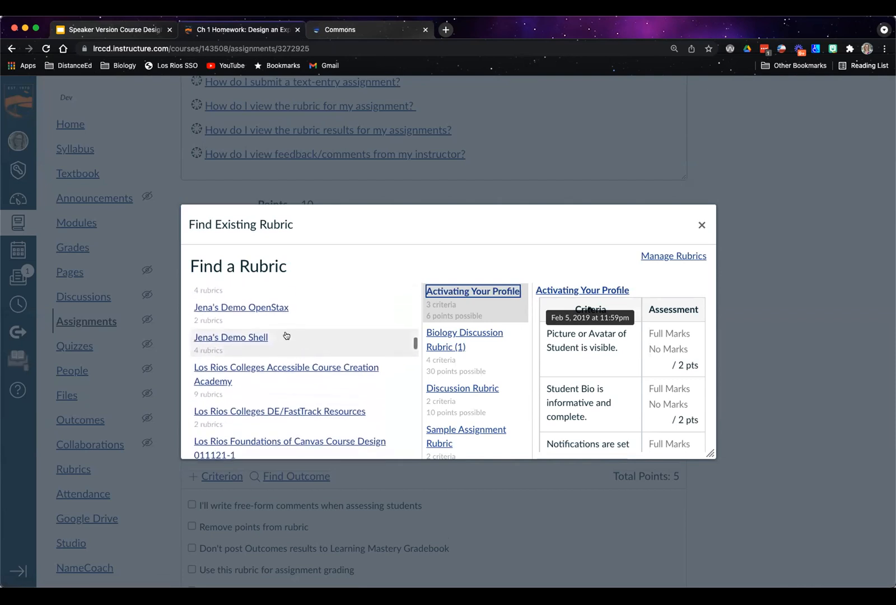
{"action": "left_click", "coordinate": [271, 309]}
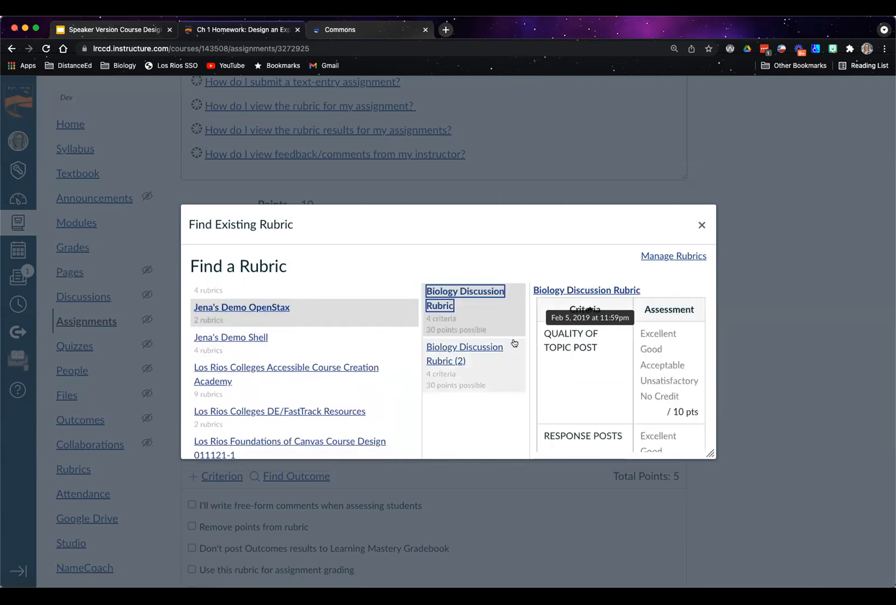
{"action": "scroll", "coordinate": [469, 423], "scroll_direction": "down", "scroll_amount": 1}
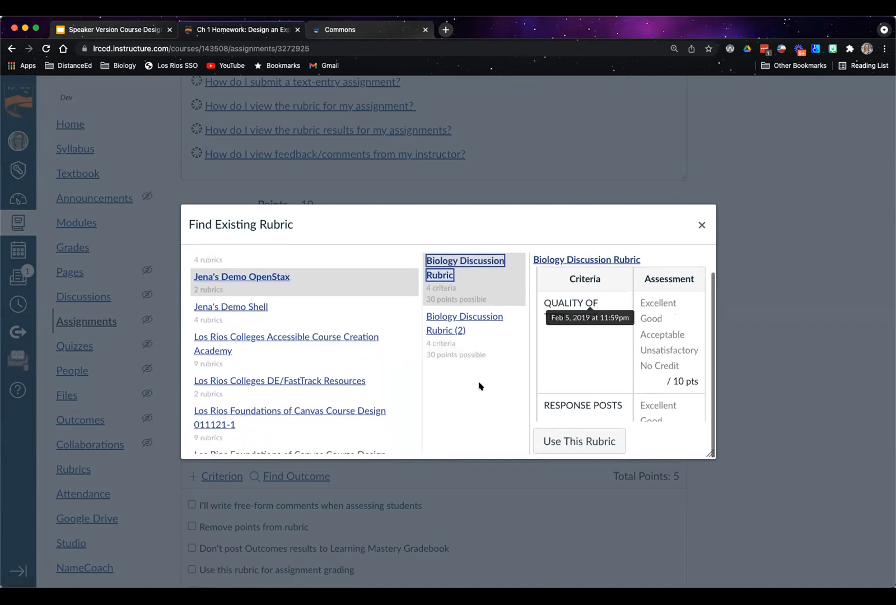
{"action": "scroll", "coordinate": [480, 386], "scroll_direction": "down", "scroll_amount": 1}
{"action": "scroll", "coordinate": [480, 386], "scroll_direction": "up", "scroll_amount": 1}
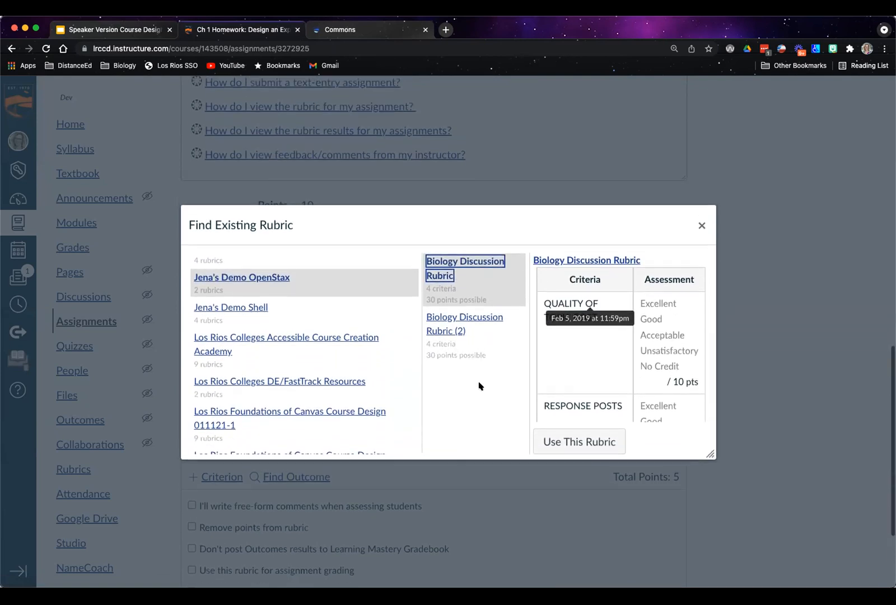
{"action": "scroll", "coordinate": [477, 383], "scroll_direction": "up", "scroll_amount": 1}
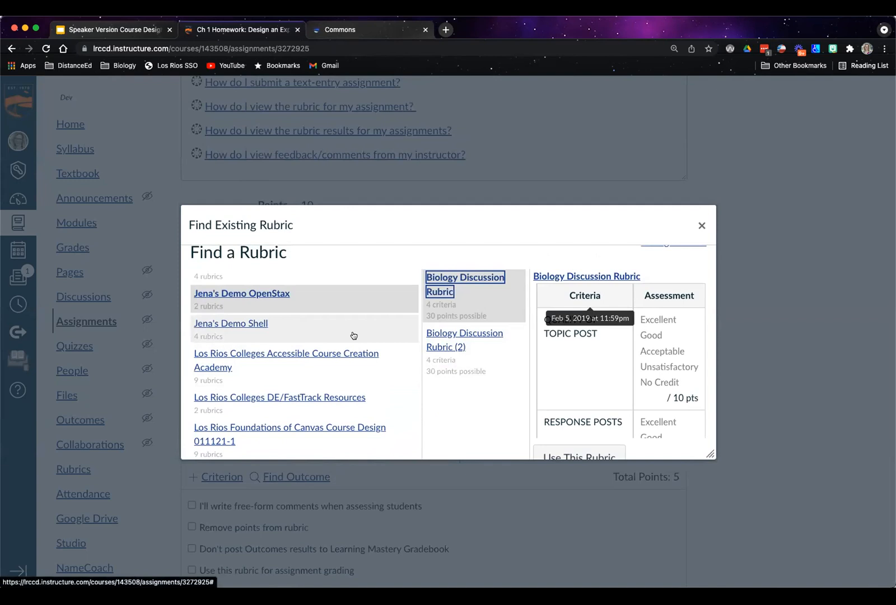
{"action": "left_click", "coordinate": [701, 225]}
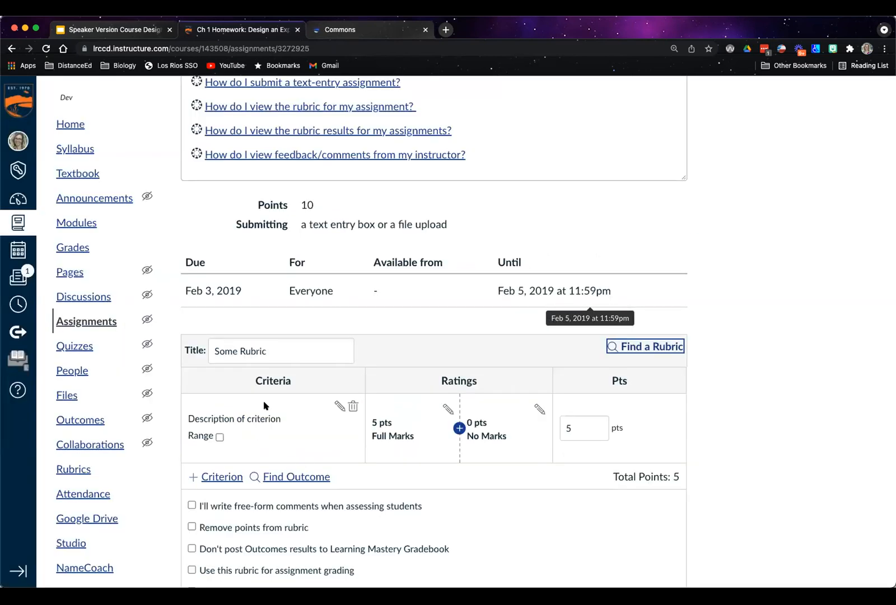
Set the first criterion's description to "Paragraph description of Experiment", leaving the long description empty
{"action": "scroll", "coordinate": [250, 399], "scroll_direction": "up", "scroll_amount": 8}
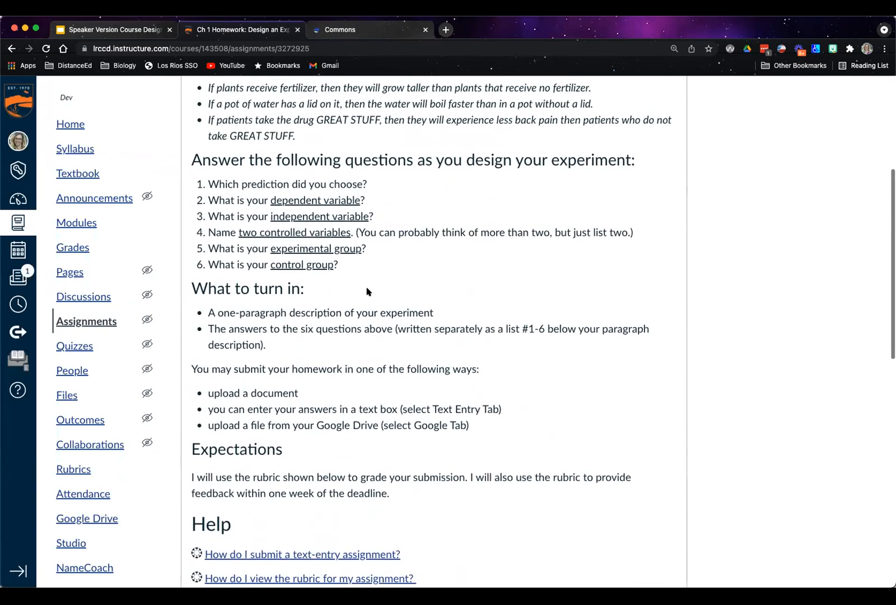
{"action": "scroll", "coordinate": [358, 392], "scroll_direction": "down", "scroll_amount": 10}
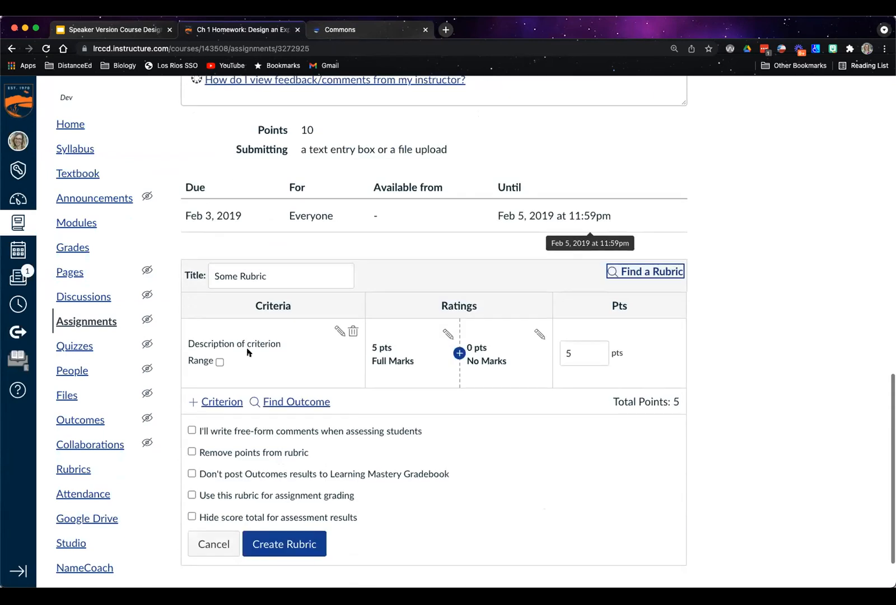
{"action": "left_click", "coordinate": [339, 331]}
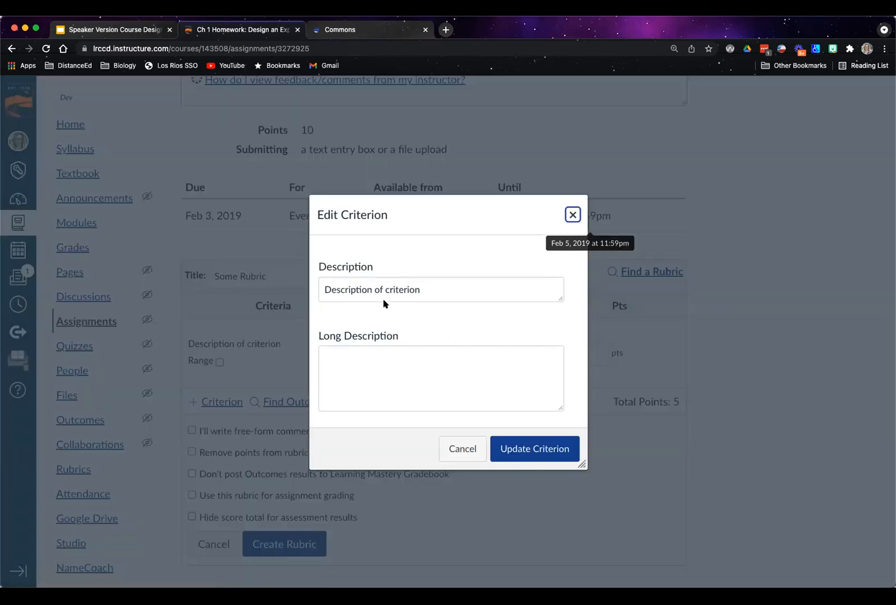
{"action": "left_click_drag", "start_coordinate": [418, 288], "coordinate": [312, 290]}
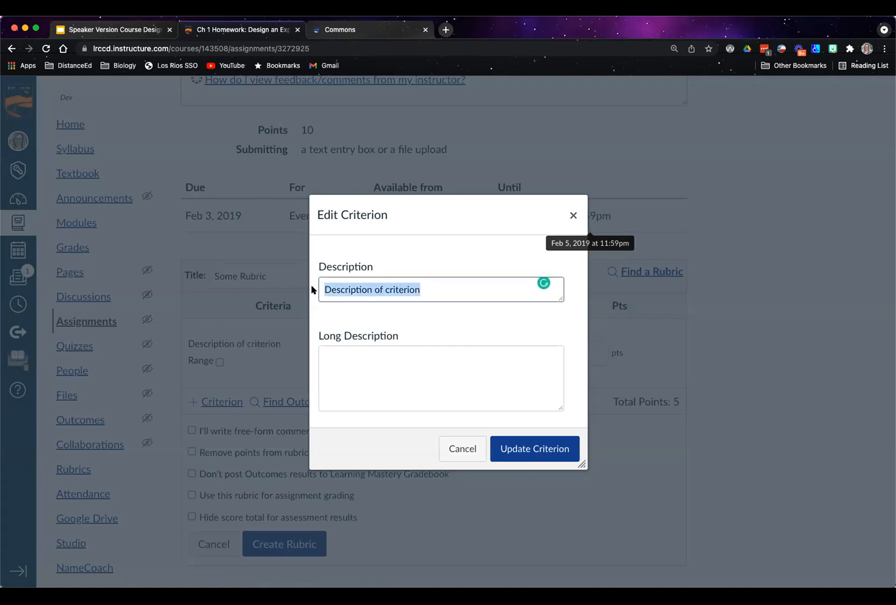
{"action": "type", "text": "Paragraph des"}
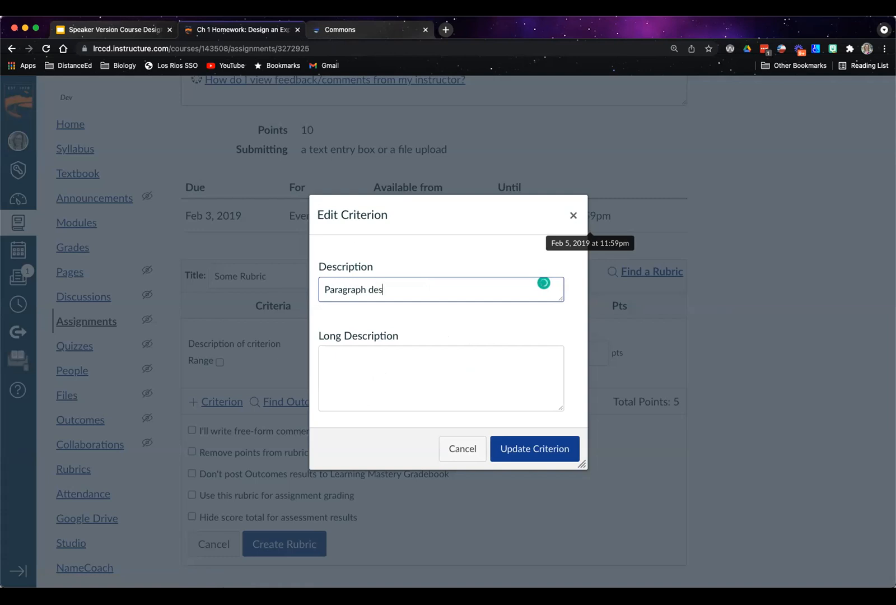
{"action": "type", "text": "cription of Experiment"}
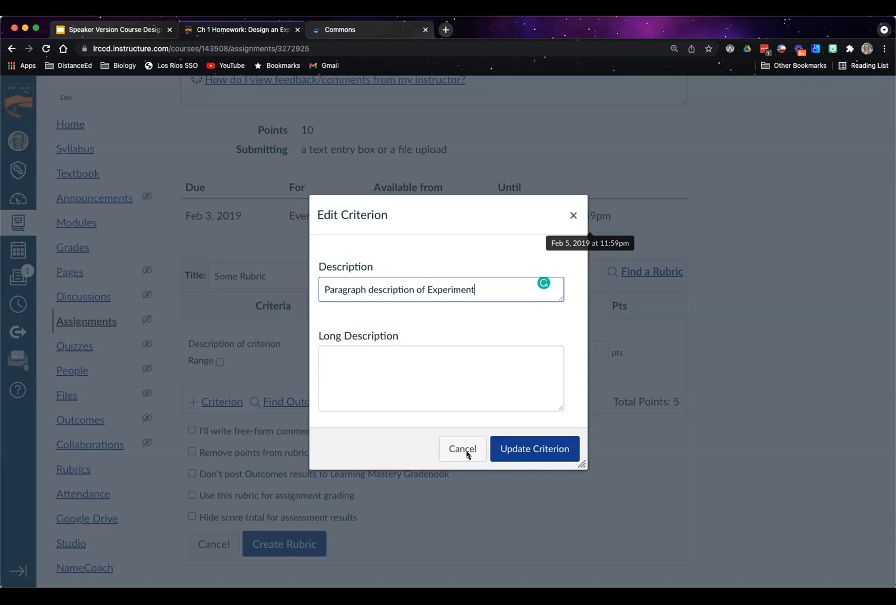
{"action": "left_click", "coordinate": [336, 358]}
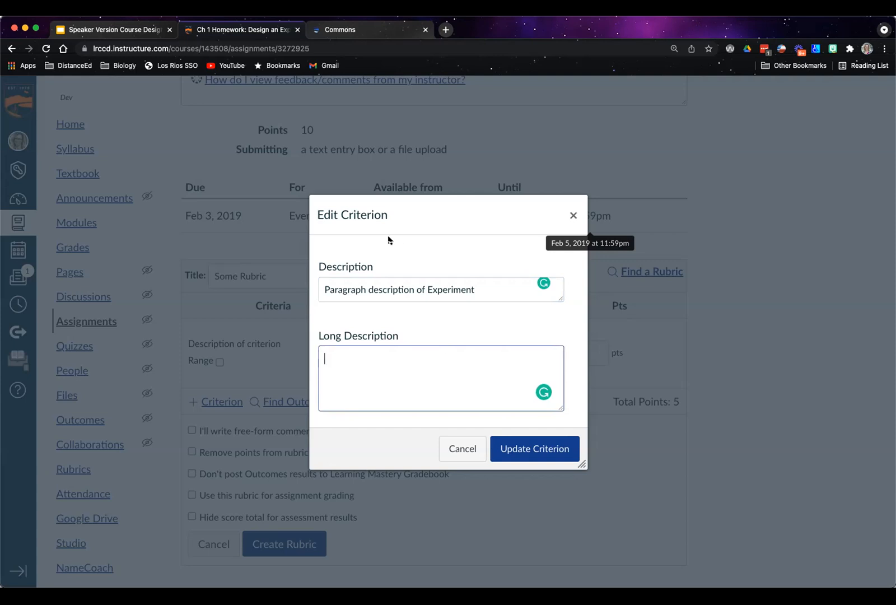
{"action": "left_click", "coordinate": [531, 450]}
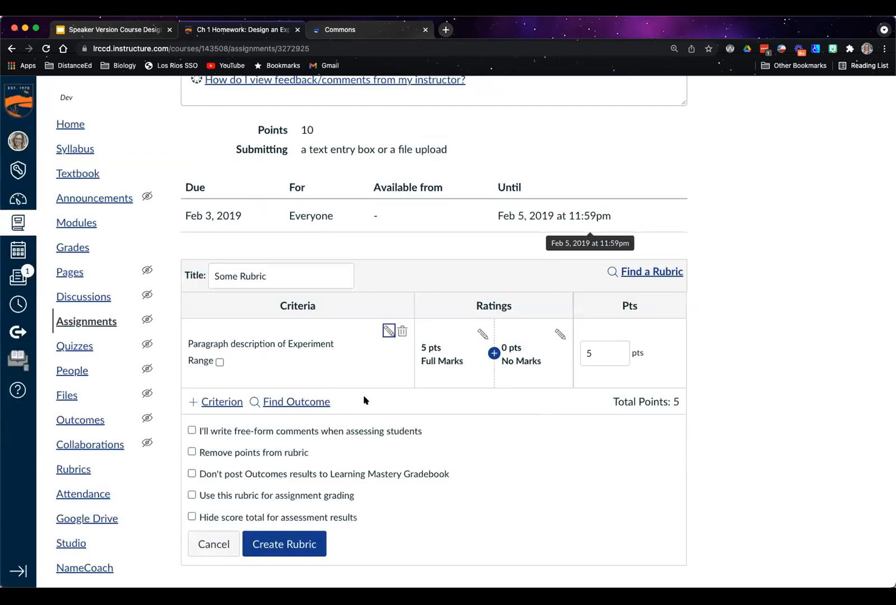
Add a 2.5-point rating titled "Almost there!" between Full Marks and No Marks
{"action": "left_click", "coordinate": [493, 353]}
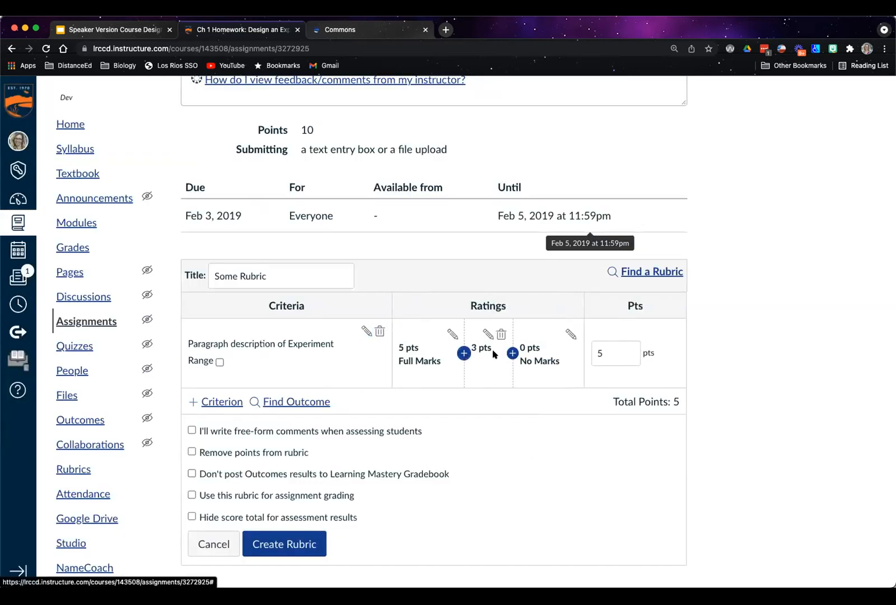
{"action": "type", "text": "2.5"}
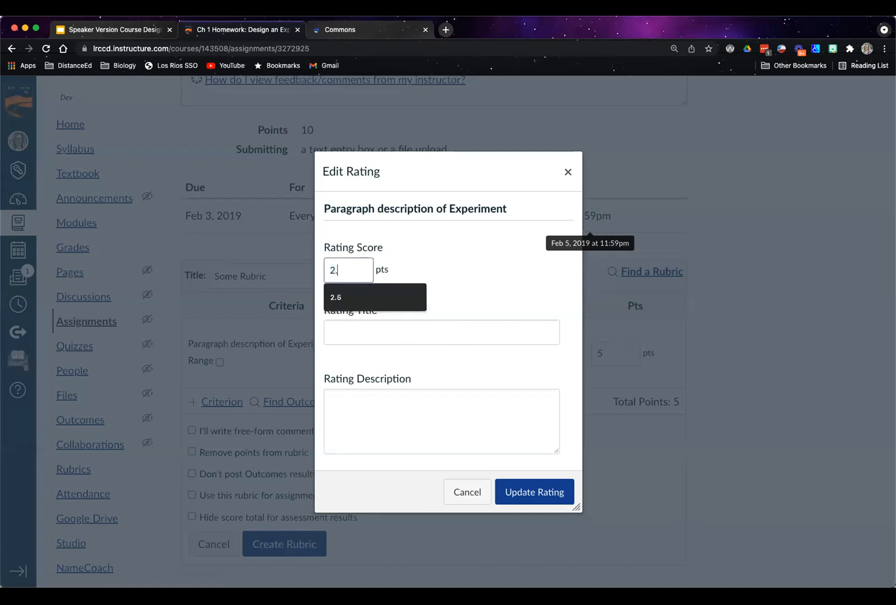
{"action": "left_click", "coordinate": [510, 491]}
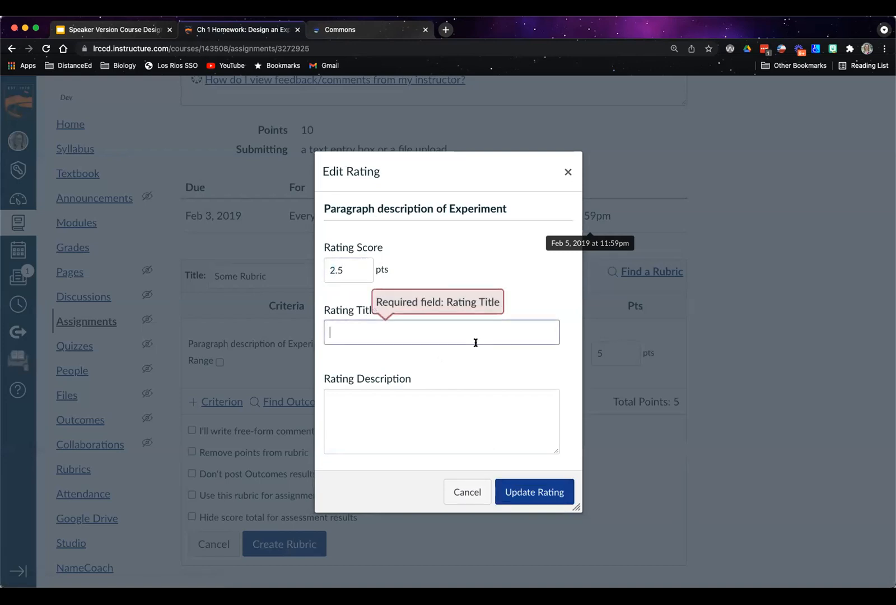
{"action": "left_click", "coordinate": [404, 332]}
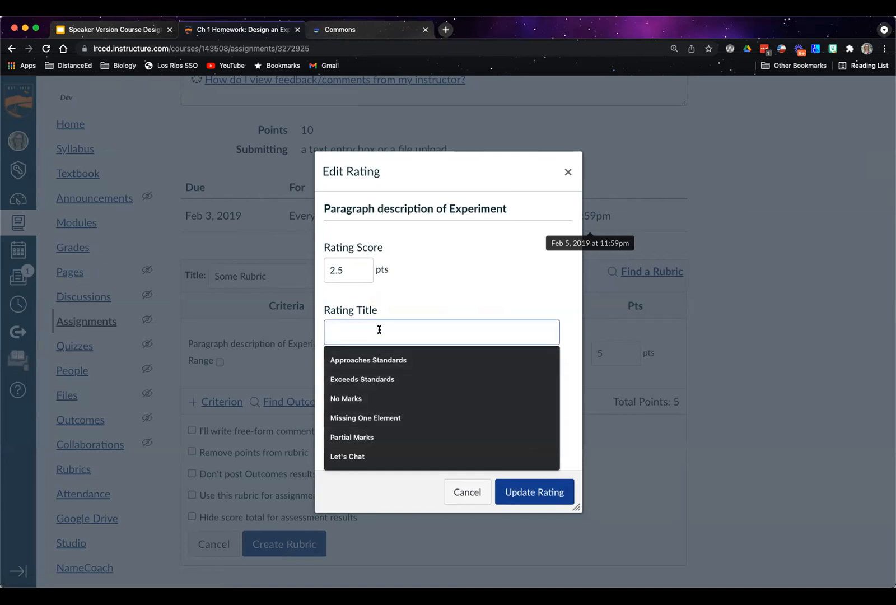
{"action": "type", "text": "Almost there!"}
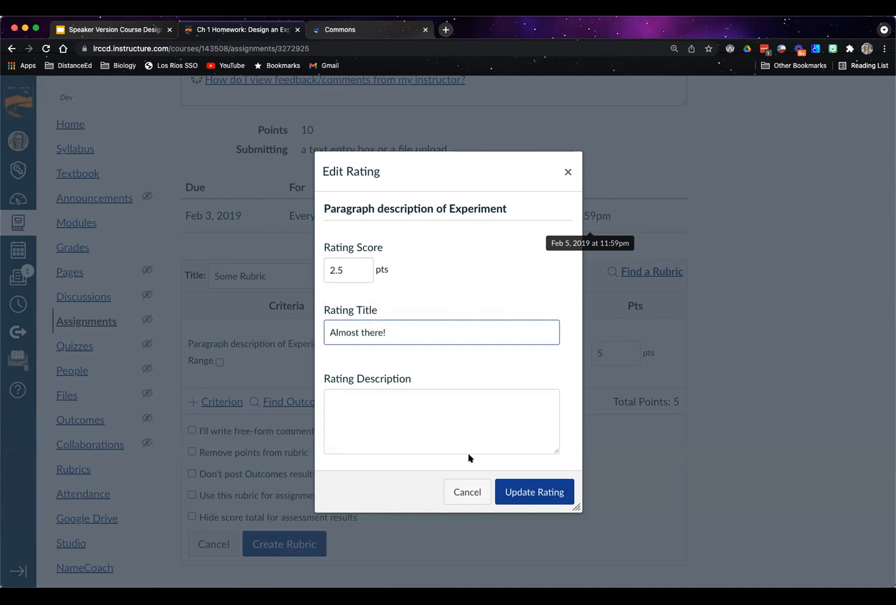
{"action": "left_click", "coordinate": [533, 491]}
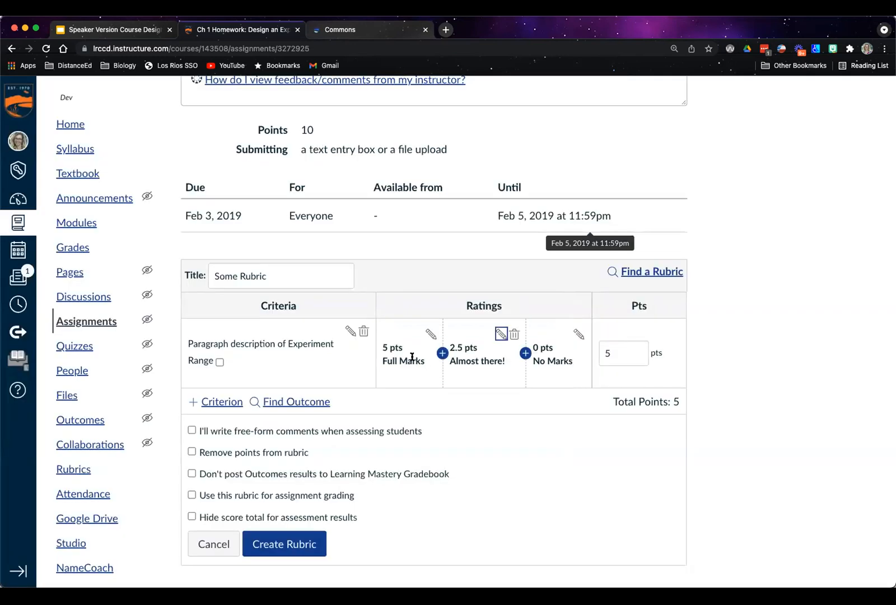
Describe the Full Marks rating as "YOu submitted a one paragraph description of the experiment that adequately represents how an scientific experiment is conducted"
{"action": "left_click", "coordinate": [425, 335]}
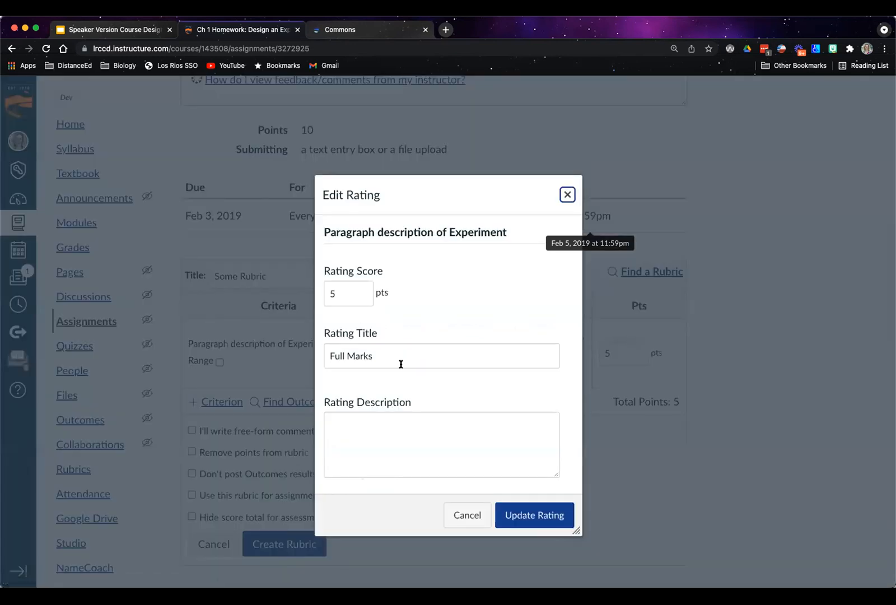
{"action": "left_click", "coordinate": [500, 415]}
{"action": "type", "text": "Y"}
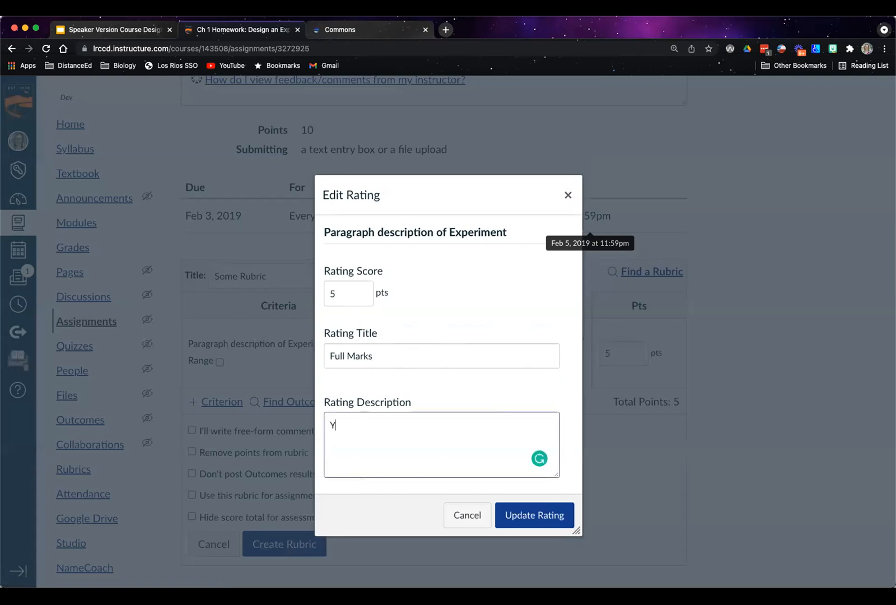
{"action": "type", "text": "Ou submitted a one paragarah"}
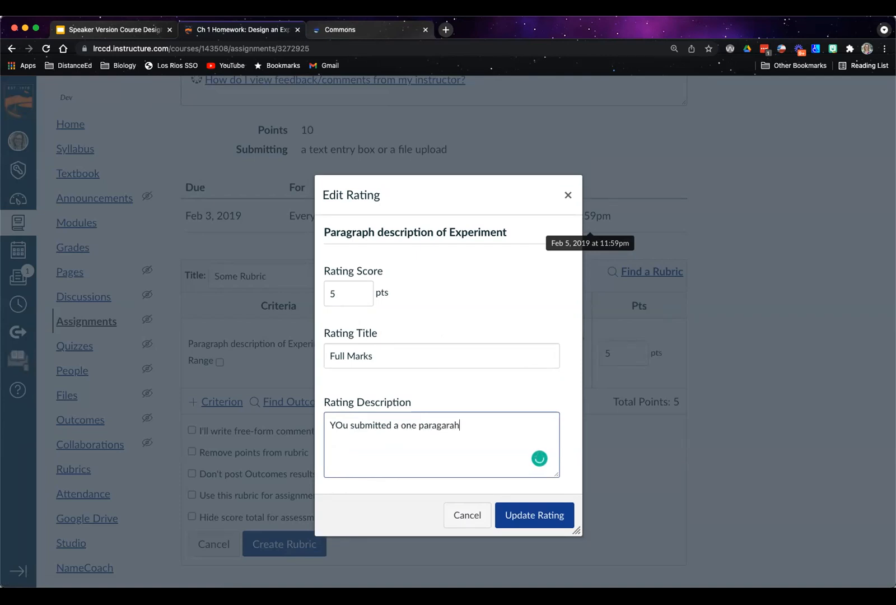
{"action": "key", "text": "BackSpace"}
{"action": "key", "text": "BackSpace"}
{"action": "key", "text": "BackSpace"}
{"action": "key", "text": "BackSpace"}
{"action": "type", "text": "raph description"}
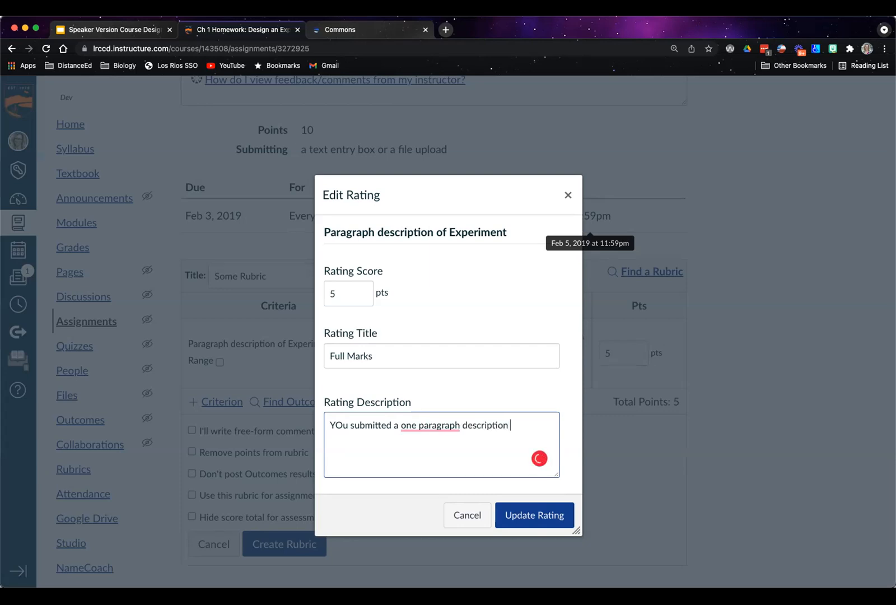
{"action": "key", "text": "BackSpace"}
{"action": "key", "text": "BackSpace"}
{"action": "key", "text": "BackSpace"}
{"action": "key", "text": "BackSpace"}
{"action": "type", "text": "of the experiment that adequ"}
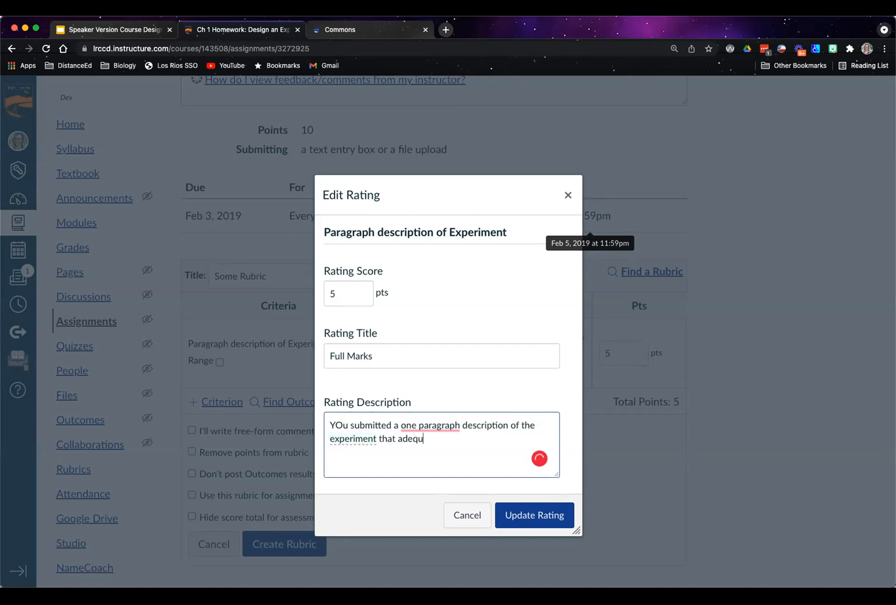
{"action": "type", "text": "ately represents how an scientific experiment is condu"}
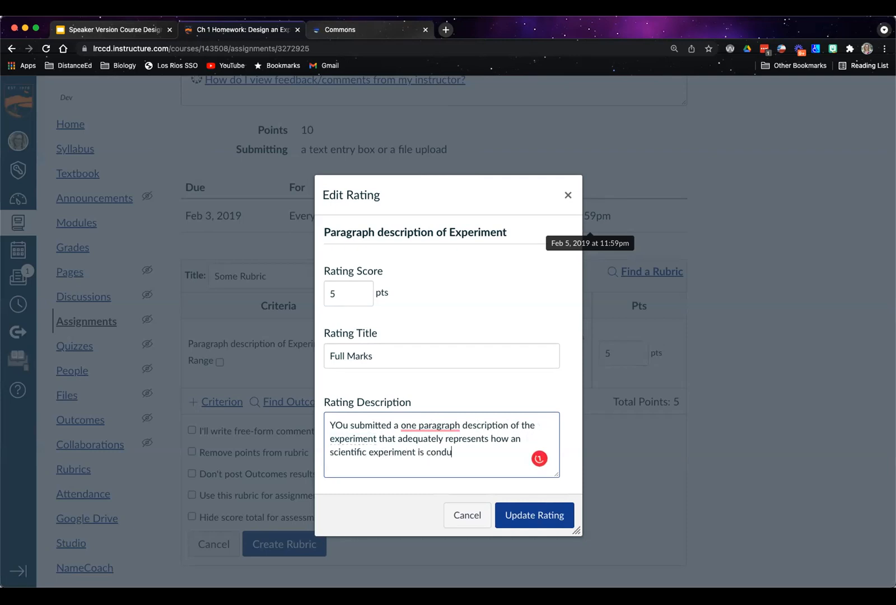
{"action": "left_click", "coordinate": [529, 515]}
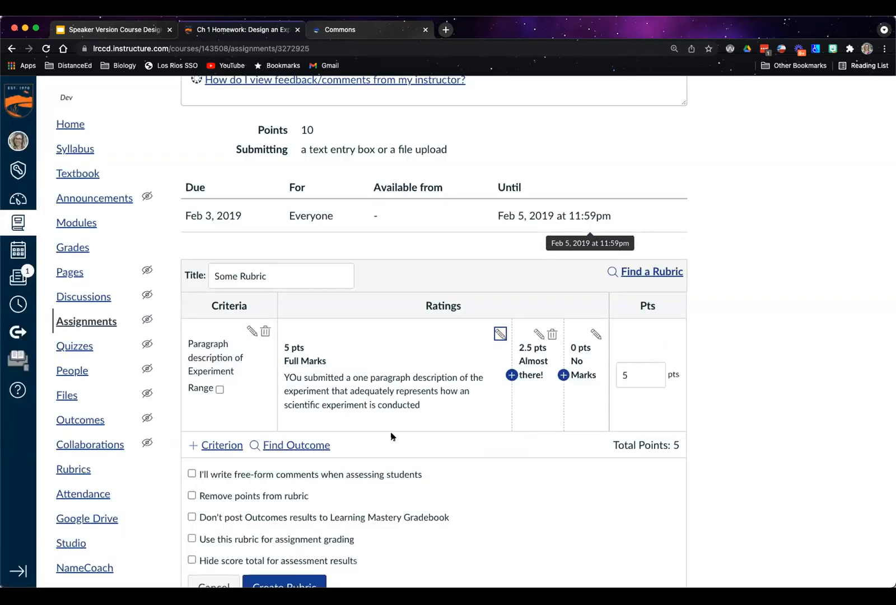
Describe the 2.5-point "Almost there!" rating as "You submitted a paragraph, but elements were missing."
{"action": "left_click", "coordinate": [538, 334]}
{"action": "left_click", "coordinate": [385, 422]}
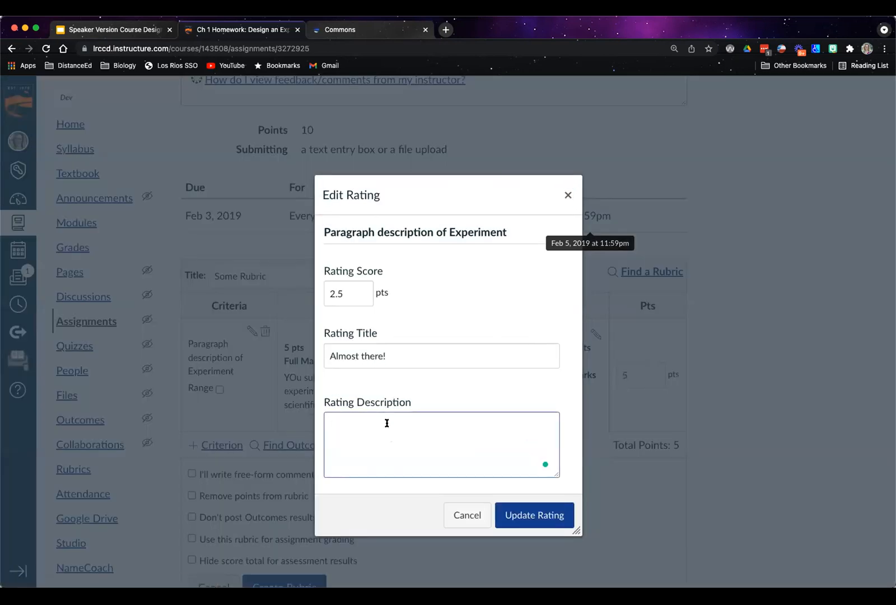
{"action": "type", "text": "You submitted a paragraph b"}
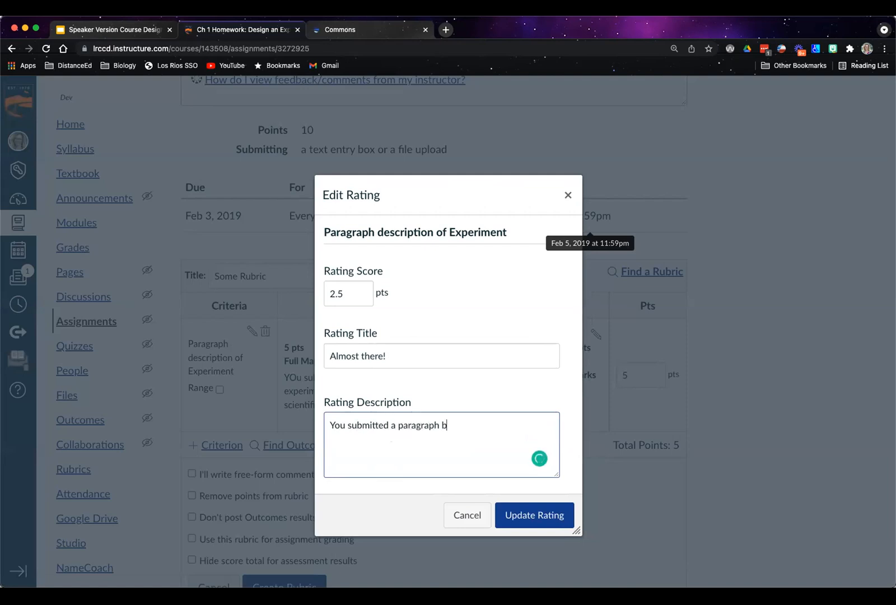
{"action": "key", "text": "BackSpace"}
{"action": "key", "text": "BackSpace"}
{"action": "type", "text": ", but elements were mis"}
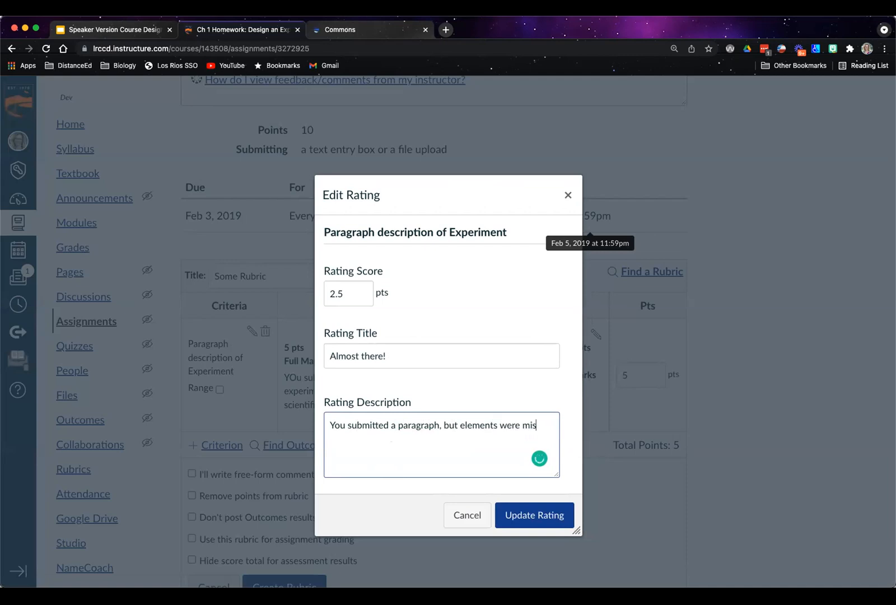
{"action": "type", "text": "sing."}
{"action": "left_click", "coordinate": [549, 520]}
Describe the first criterion's No Marks rating as "Oops forgot your description?"
{"action": "left_click", "coordinate": [596, 336]}
{"action": "left_click", "coordinate": [466, 430]}
{"action": "type", "text": "Oops forgot your des"}
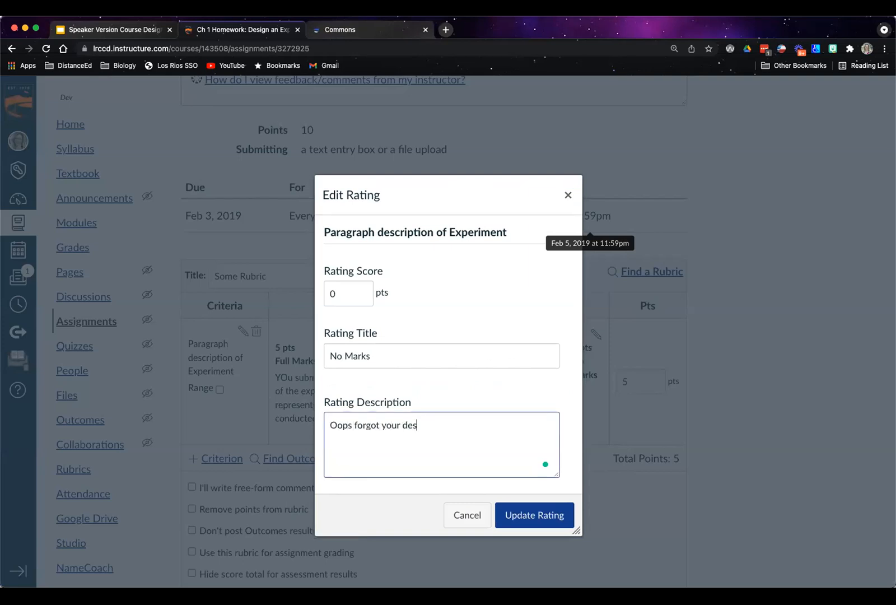
{"action": "type", "text": "cription?"}
{"action": "left_click", "coordinate": [516, 514]}
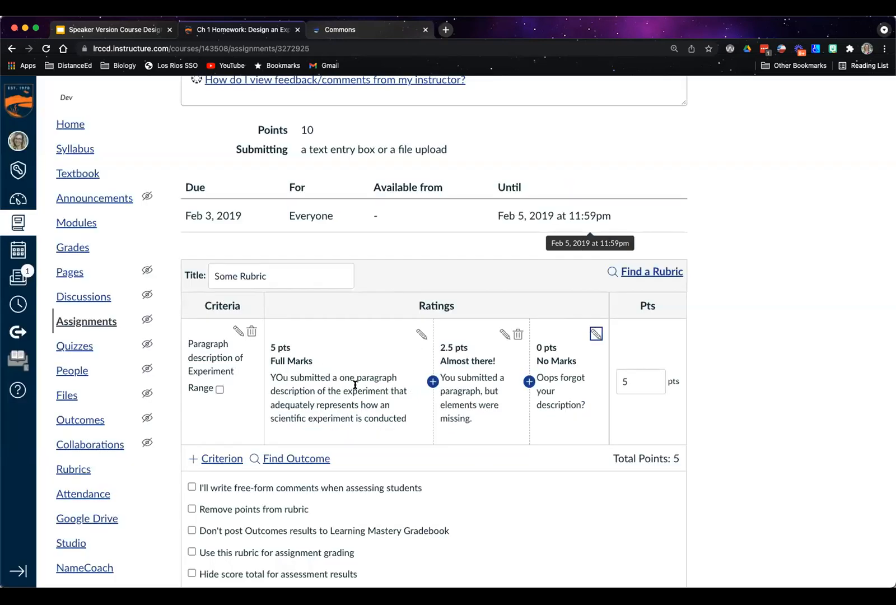
{"action": "scroll", "coordinate": [341, 373], "scroll_direction": "up", "scroll_amount": 8}
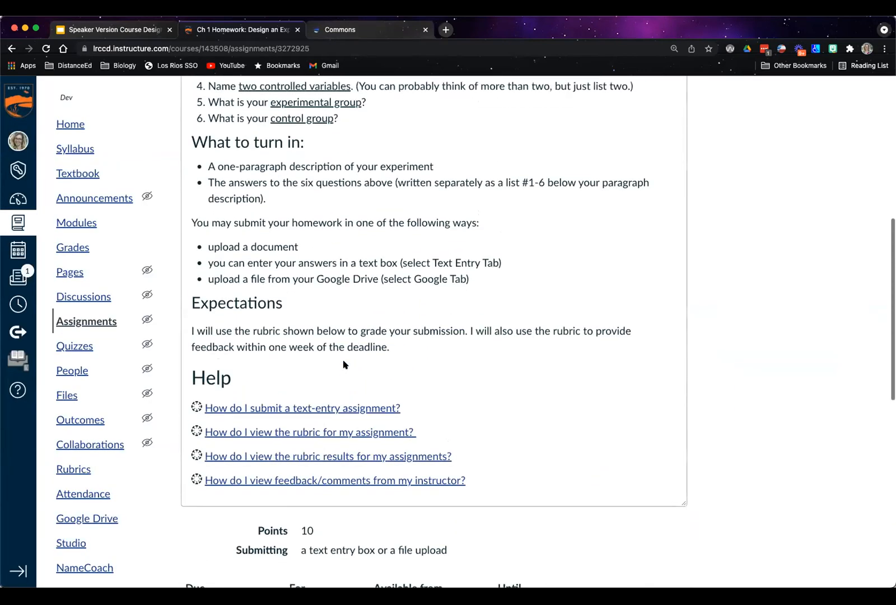
{"action": "scroll", "coordinate": [326, 322], "scroll_direction": "up", "scroll_amount": 3}
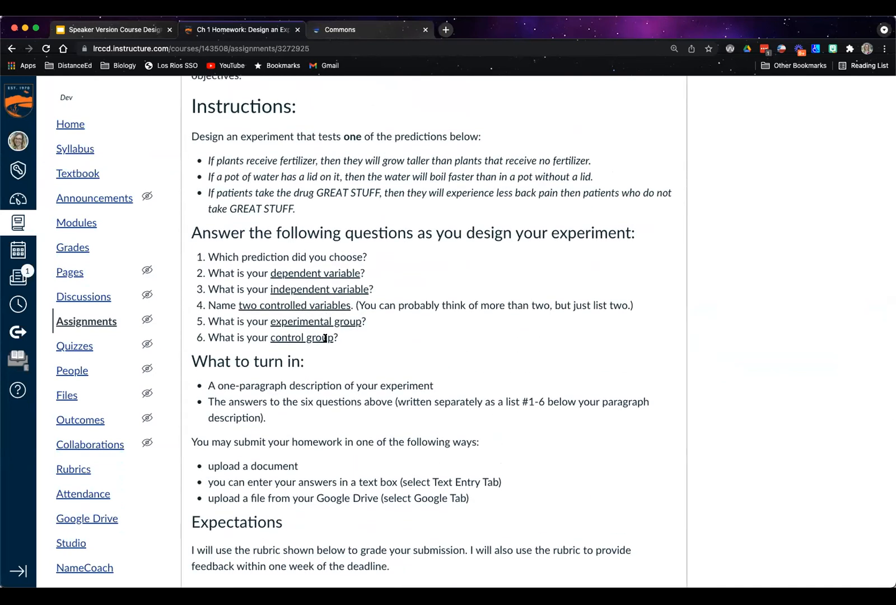
{"action": "scroll", "coordinate": [323, 338], "scroll_direction": "down", "scroll_amount": 8}
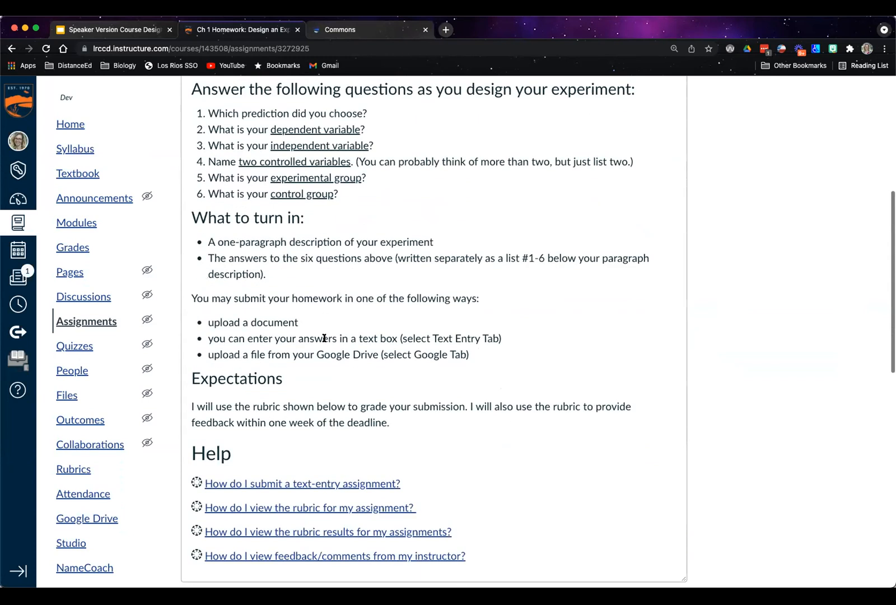
{"action": "scroll", "coordinate": [357, 323], "scroll_direction": "down", "scroll_amount": 1}
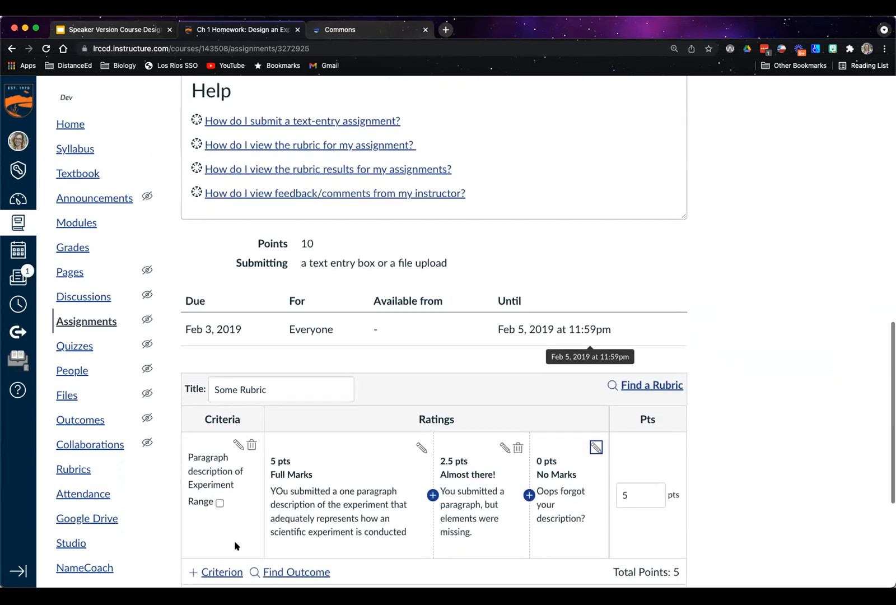
{"action": "left_click", "coordinate": [220, 571]}
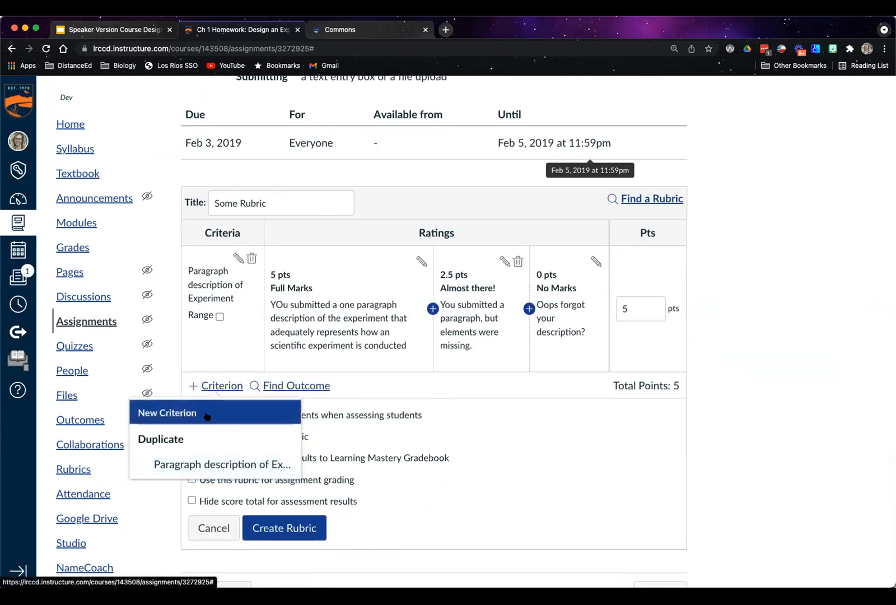
{"action": "left_click", "coordinate": [197, 412]}
{"action": "left_click", "coordinate": [464, 471]}
Duplicate the paragraph description criterion and change the copy's description to "Answered questions"
{"action": "left_click", "coordinate": [216, 387]}
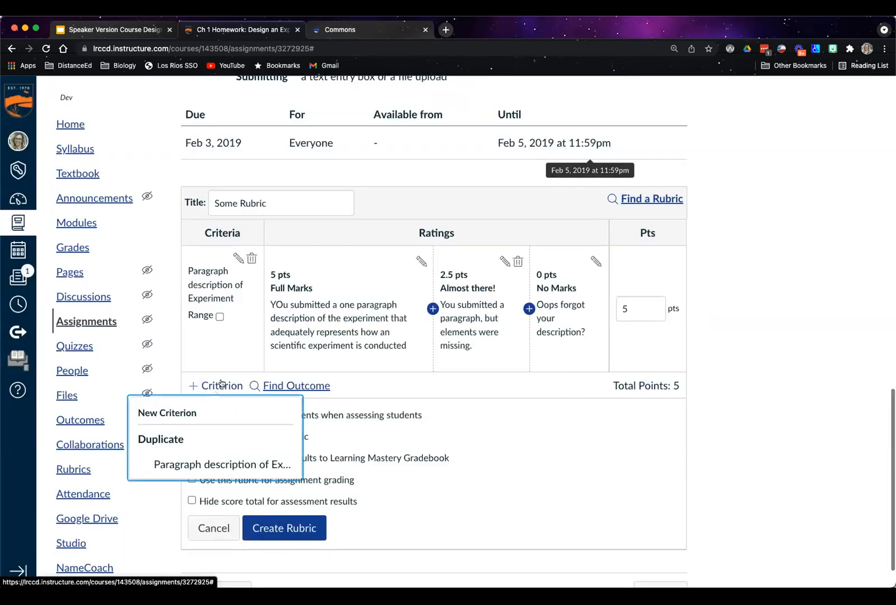
{"action": "left_click", "coordinate": [235, 464]}
{"action": "left_click_drag", "start_coordinate": [498, 309], "coordinate": [322, 313]}
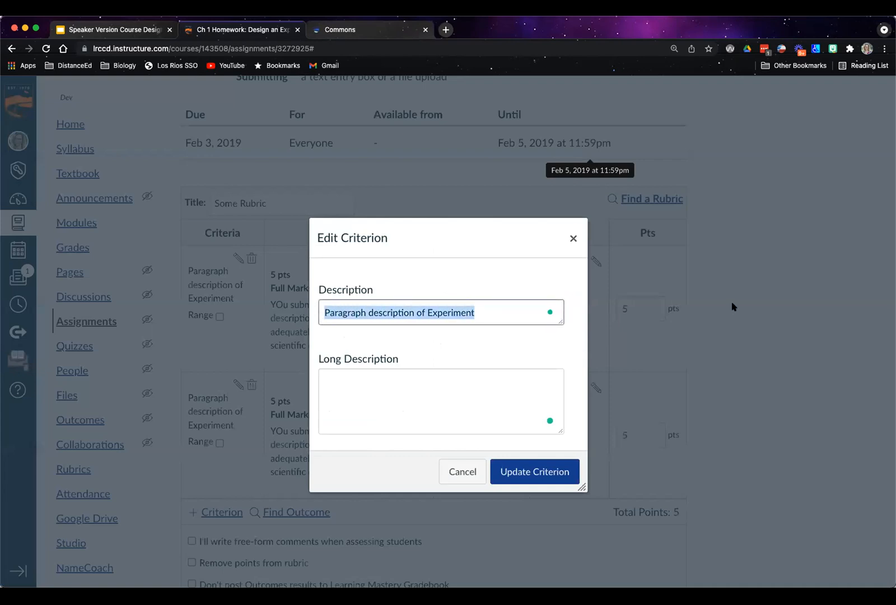
{"action": "type", "text": "Answered a"}
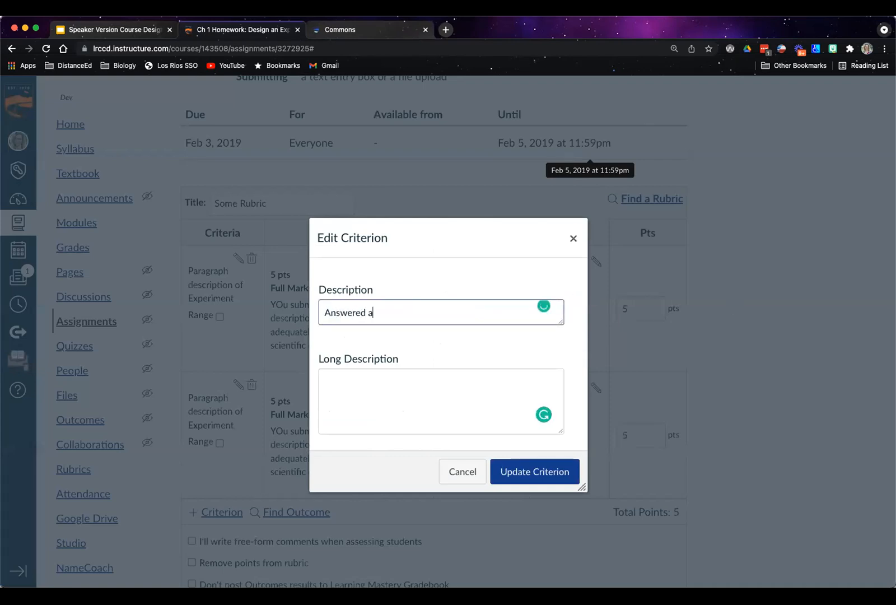
{"action": "type", "text": "uestions"}
{"action": "left_click", "coordinate": [534, 472]}
Replace the Full Marks rating description of the "Answered questions" criterion with "YOu answered all six"
{"action": "left_click", "coordinate": [421, 388]}
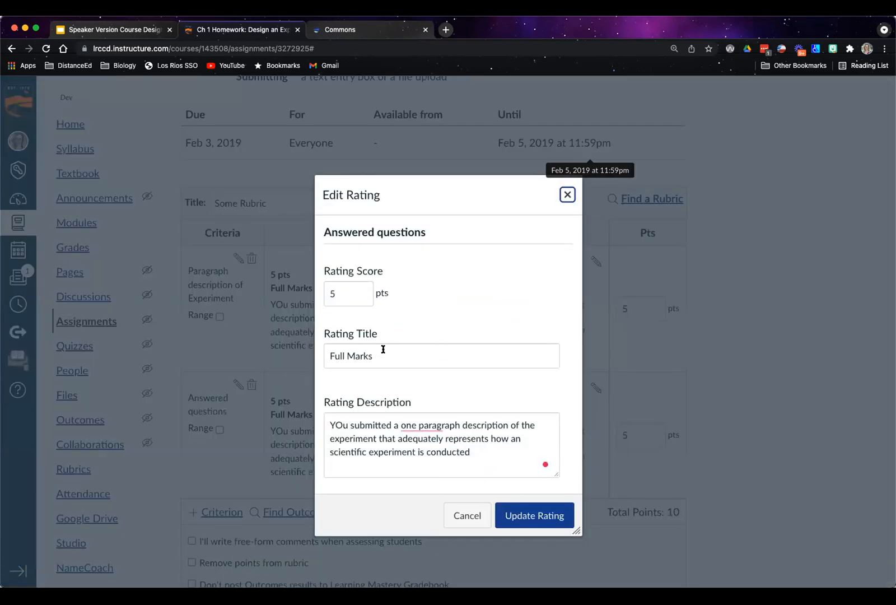
{"action": "mouse_move", "coordinate": [470, 452]}
{"action": "left_mouse_down"}
{"action": "mouse_move", "coordinate": [389, 426]}
{"action": "mouse_move", "coordinate": [347, 425]}
{"action": "left_mouse_up"}
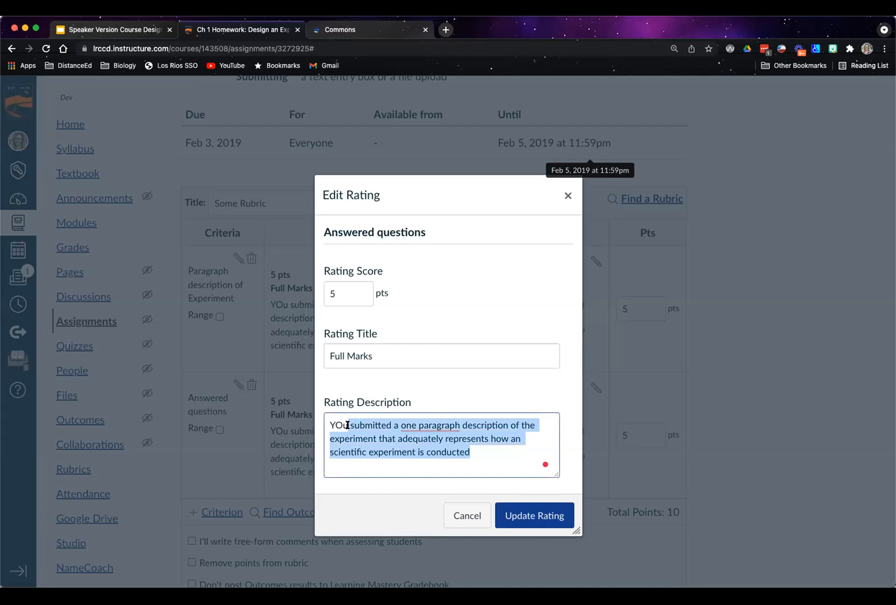
{"action": "type", "text": "ans were"}
{"action": "key", "text": "BackSpace"}
{"action": "key", "text": "BackSpace"}
{"action": "key", "text": "BackSpace"}
{"action": "type", "text": "ere"}
{"action": "key", "text": "BackSpace"}
{"action": "key", "text": "BackSpace"}
{"action": "key", "text": "BackSpace"}
{"action": "key", "text": "BackSpace"}
{"action": "key", "text": "BackSpace"}
{"action": "type", "text": "wered all"}
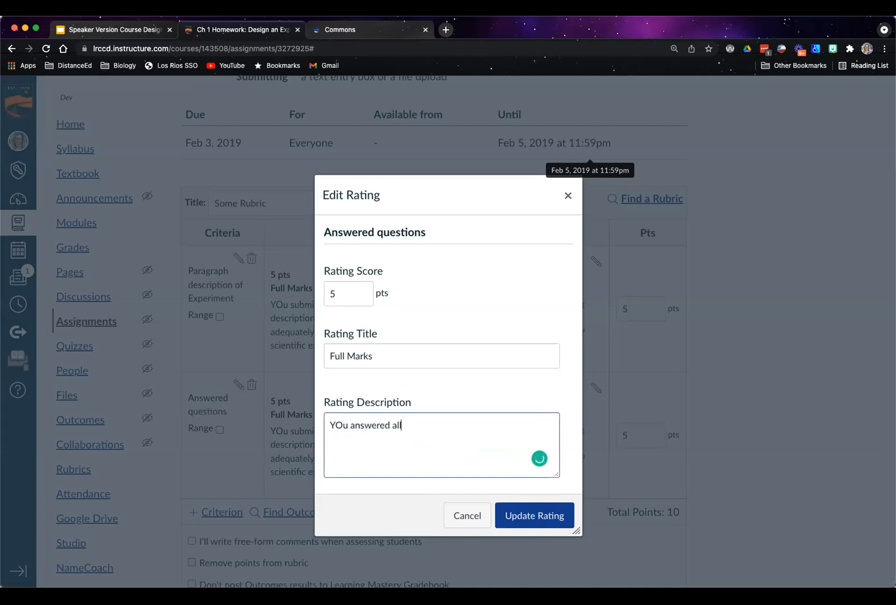
{"action": "type", "text": " six"}
{"action": "left_click", "coordinate": [530, 514]}
Create the two-criterion rubric for the assignment, leaving its additional options unselected
{"action": "scroll", "coordinate": [689, 455], "scroll_direction": "down", "scroll_amount": 3}
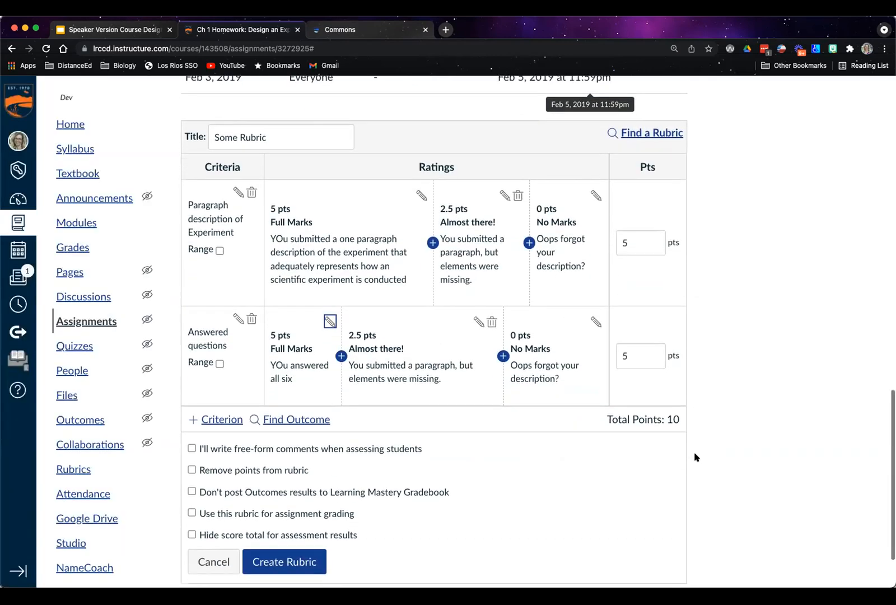
{"action": "scroll", "coordinate": [694, 457], "scroll_direction": "down", "scroll_amount": 1}
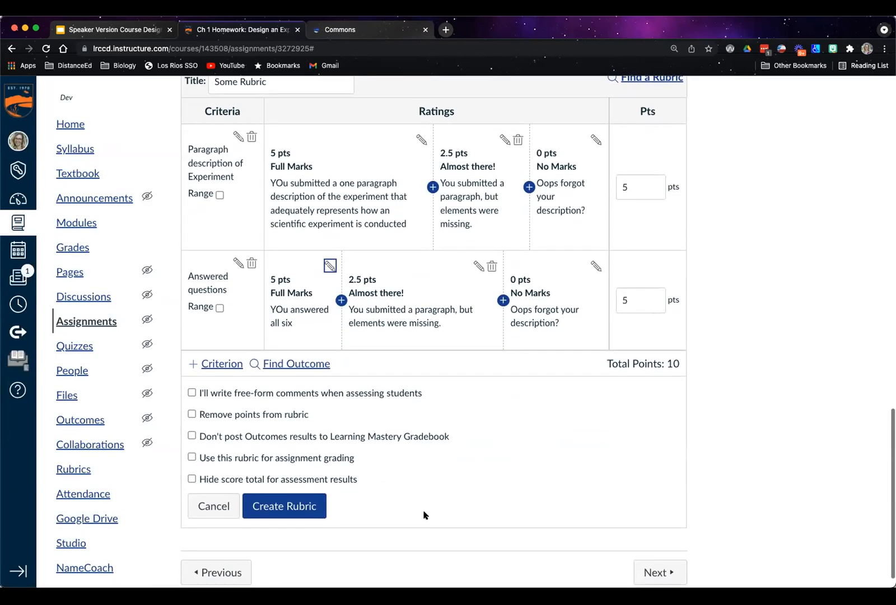
{"action": "left_click", "coordinate": [281, 506]}
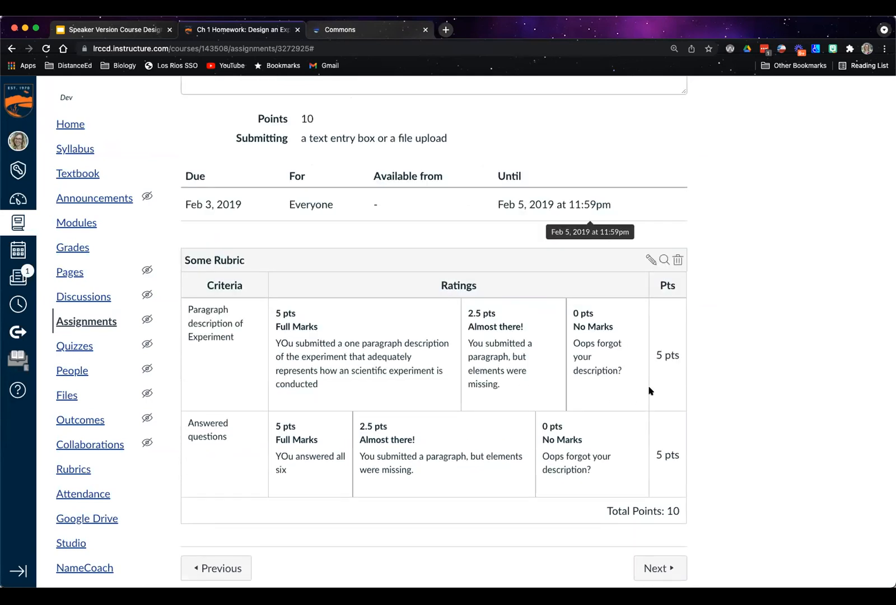
Examine the homework assignment's availability, instructions and rubric in Student View, and return to the instructor view
{"action": "scroll", "coordinate": [650, 390], "scroll_direction": "up", "scroll_amount": 15}
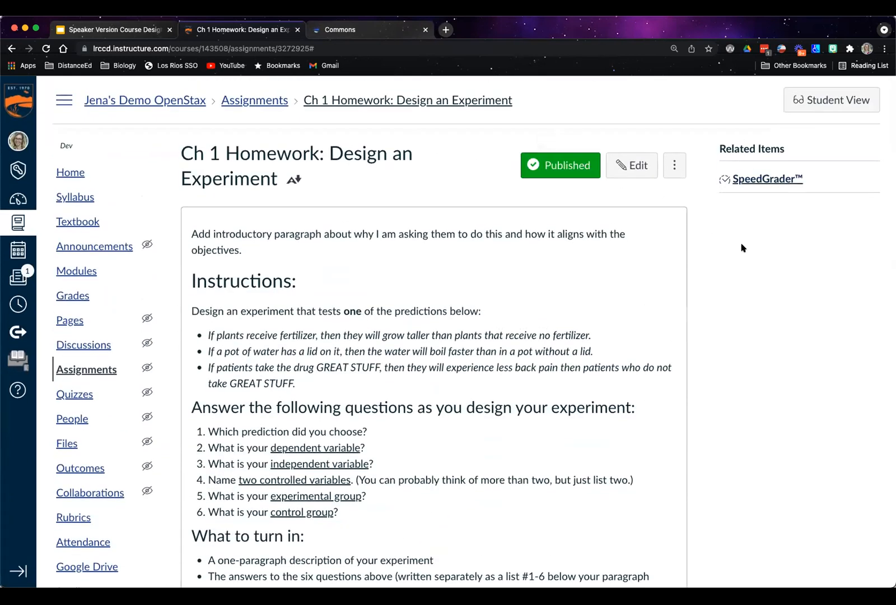
{"action": "left_click", "coordinate": [802, 95]}
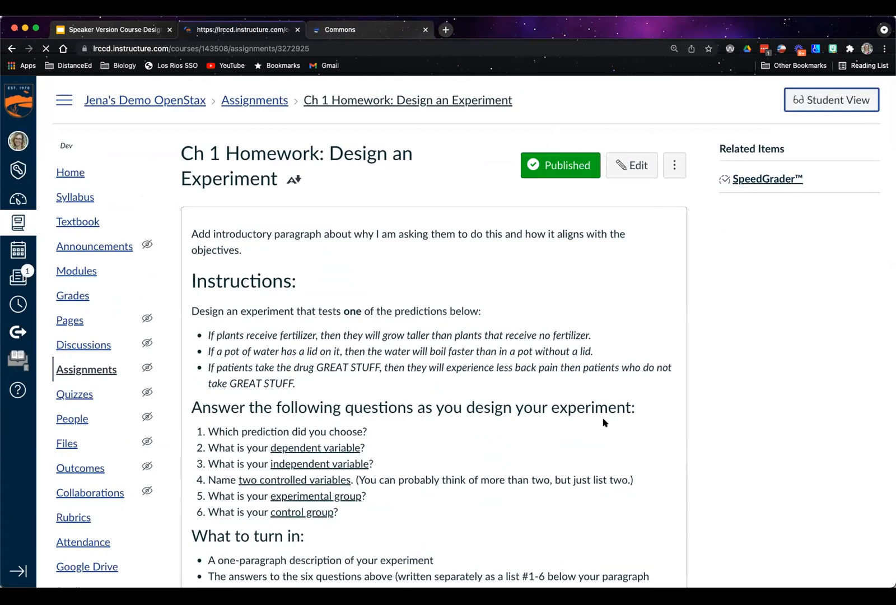
{"action": "scroll", "coordinate": [750, 411], "scroll_direction": "down", "scroll_amount": 1}
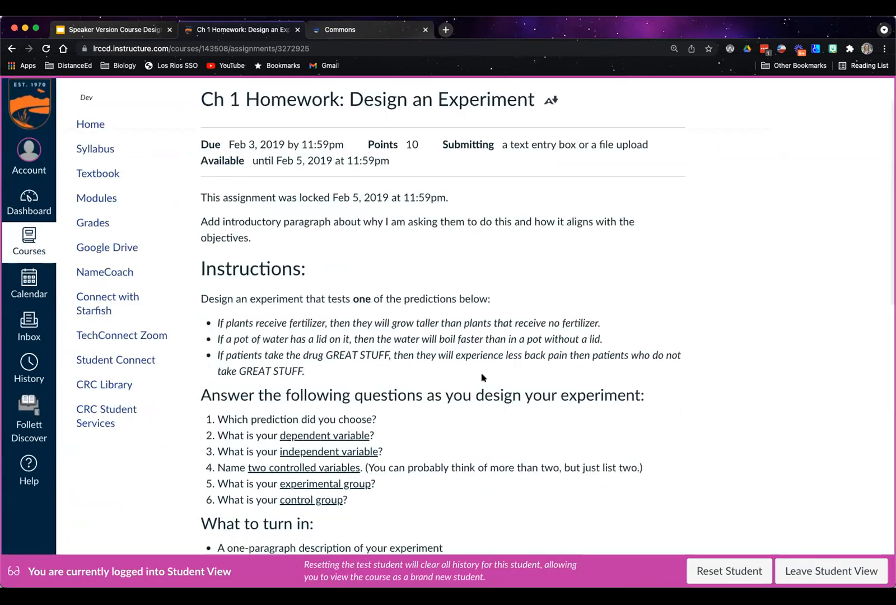
{"action": "scroll", "coordinate": [543, 291], "scroll_direction": "down", "scroll_amount": 1}
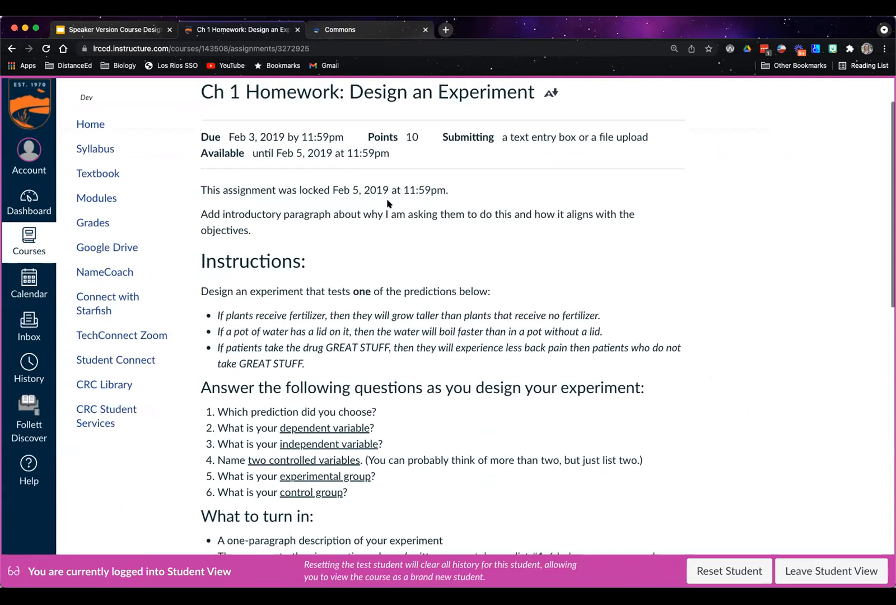
{"action": "scroll", "coordinate": [462, 227], "scroll_direction": "down", "scroll_amount": 6}
{"action": "scroll", "coordinate": [461, 227], "scroll_direction": "down", "scroll_amount": 8}
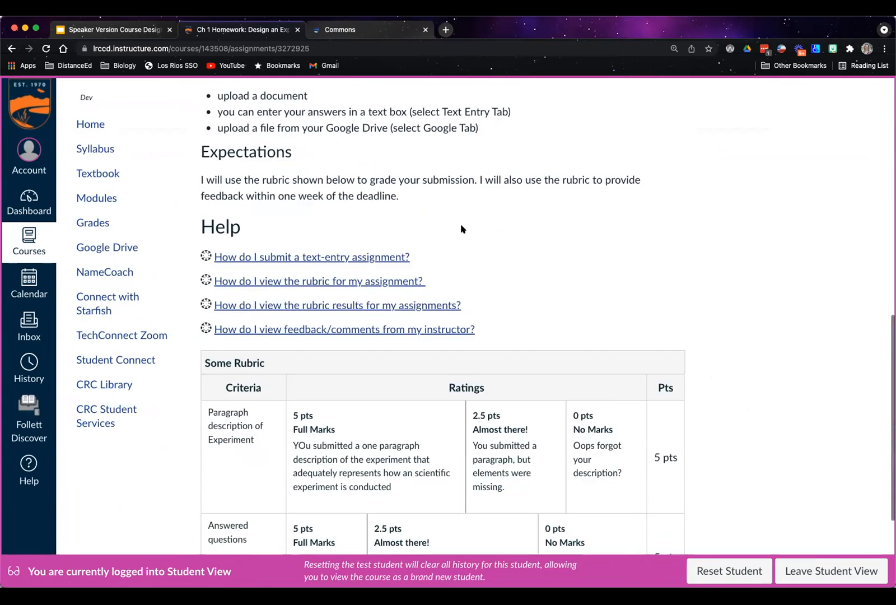
{"action": "scroll", "coordinate": [462, 229], "scroll_direction": "up", "scroll_amount": 3}
{"action": "scroll", "coordinate": [463, 234], "scroll_direction": "up", "scroll_amount": 10}
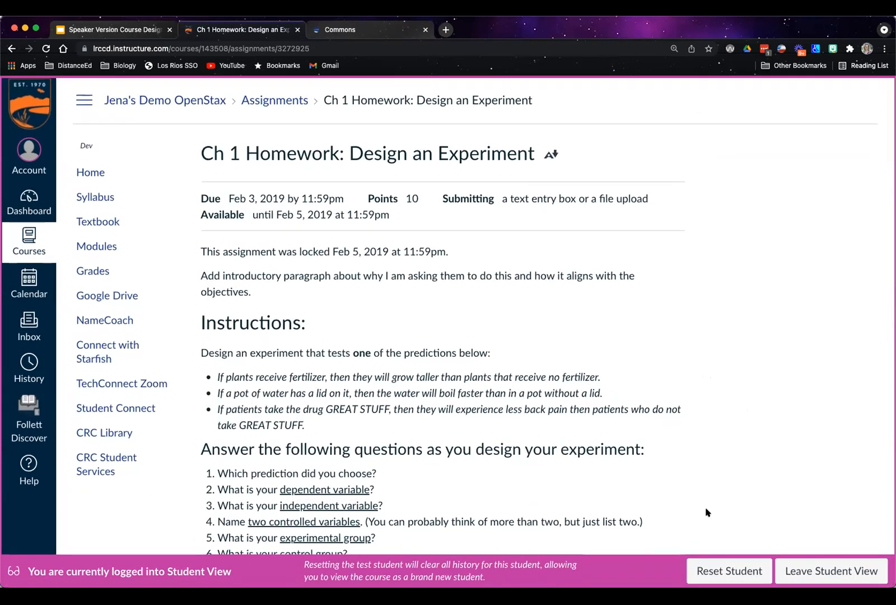
{"action": "left_click", "coordinate": [811, 573]}
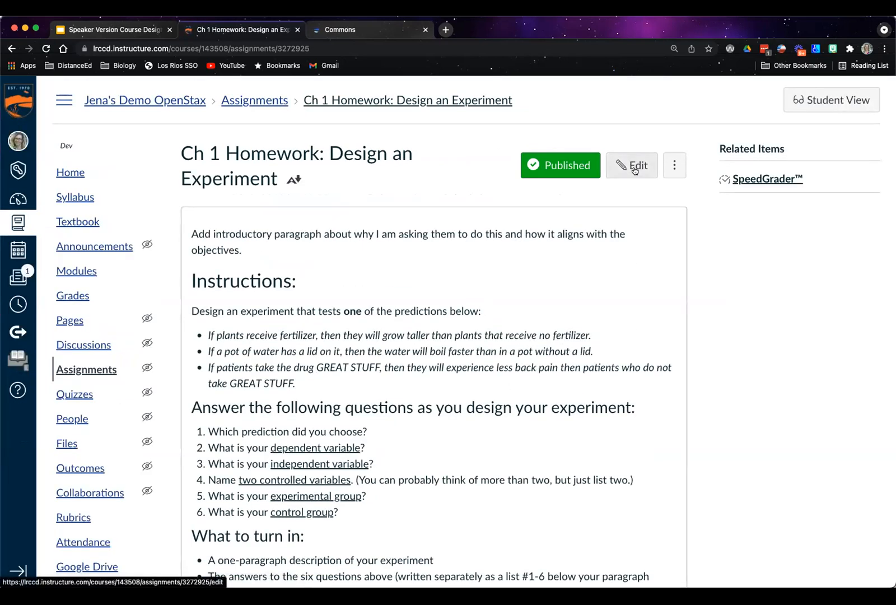
Edit the assignment so it is available until May 14, 2021 at 11:59 PM, and save it
{"action": "left_click", "coordinate": [635, 165]}
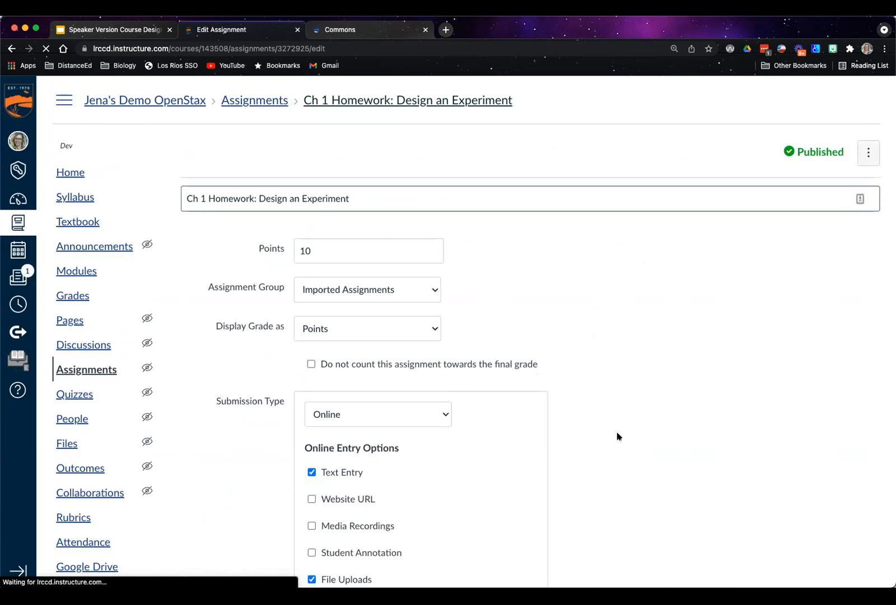
{"action": "scroll", "coordinate": [572, 308], "scroll_direction": "down", "scroll_amount": 13}
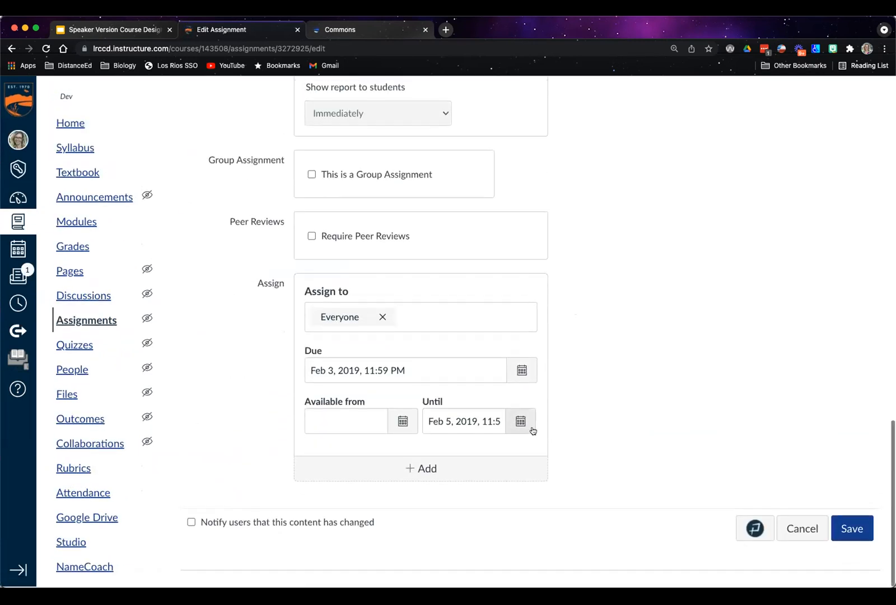
{"action": "left_click", "coordinate": [522, 423]}
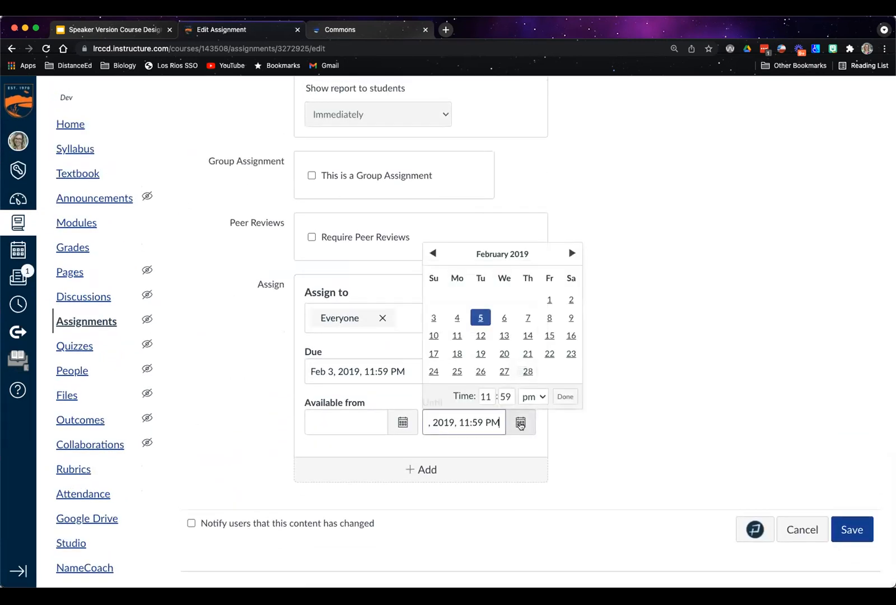
{"action": "left_click", "coordinate": [569, 253]}
{"action": "left_click", "coordinate": [570, 254]}
{"action": "left_click", "coordinate": [569, 254]}
{"action": "left_click", "coordinate": [569, 254]}
{"action": "left_click", "coordinate": [570, 253]}
{"action": "left_click", "coordinate": [570, 254]}
{"action": "left_click", "coordinate": [570, 253]}
{"action": "left_click", "coordinate": [570, 253]}
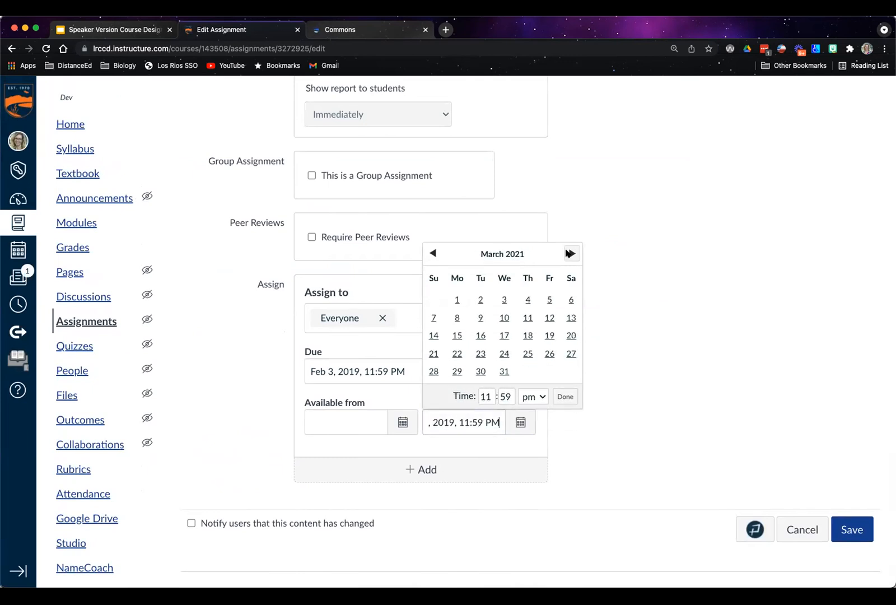
{"action": "left_click", "coordinate": [569, 254]}
{"action": "left_click", "coordinate": [569, 254]}
{"action": "left_click", "coordinate": [569, 414]}
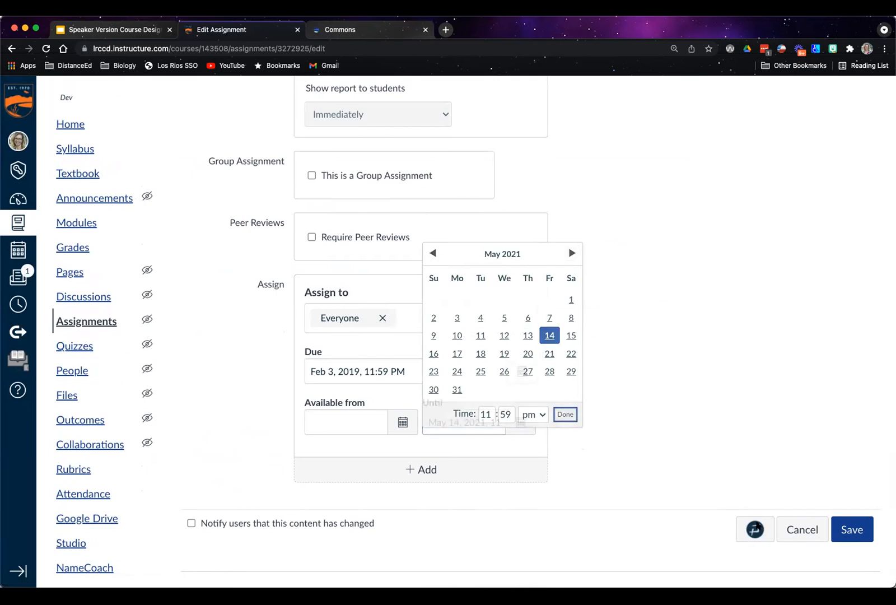
{"action": "left_click", "coordinate": [842, 530]}
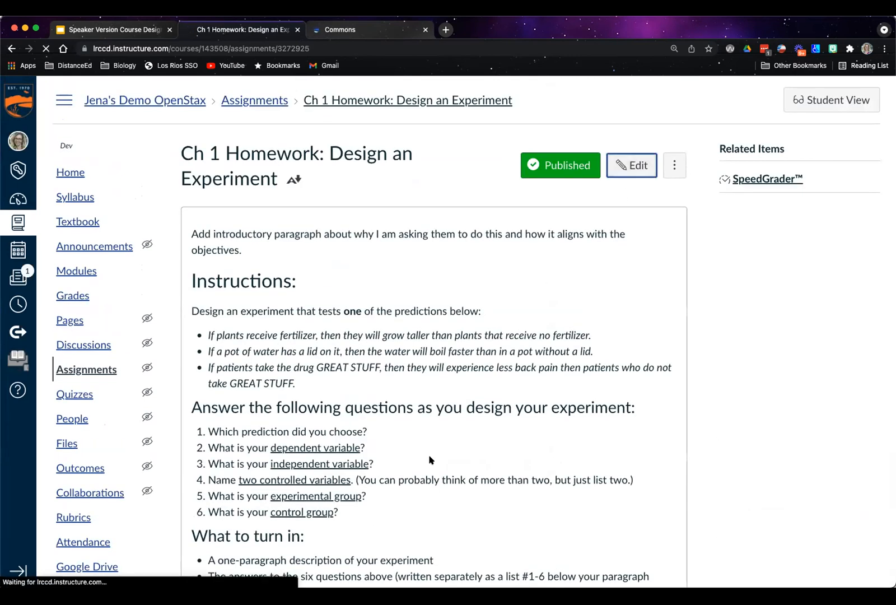
Extend the assignment's Until date to January 14, 2022 and save the assignment
{"action": "scroll", "coordinate": [495, 404], "scroll_direction": "down", "scroll_amount": 4}
{"action": "scroll", "coordinate": [496, 405], "scroll_direction": "down", "scroll_amount": 8}
{"action": "left_click", "coordinate": [527, 423]}
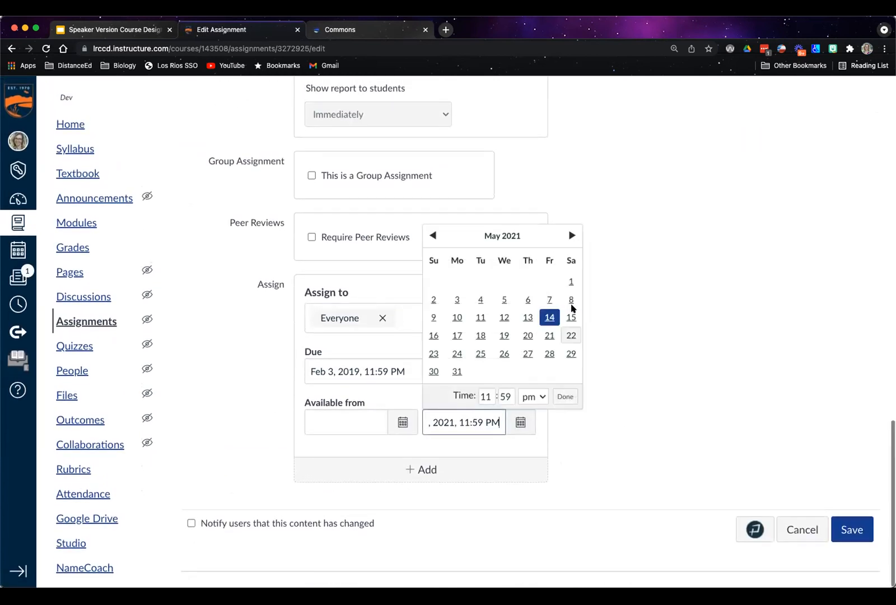
{"action": "left_click", "coordinate": [570, 235]}
{"action": "left_click", "coordinate": [570, 235]}
{"action": "left_click", "coordinate": [571, 235]}
{"action": "left_click", "coordinate": [570, 235]}
{"action": "left_click", "coordinate": [571, 235]}
{"action": "left_click", "coordinate": [570, 235]}
{"action": "left_click", "coordinate": [570, 234]}
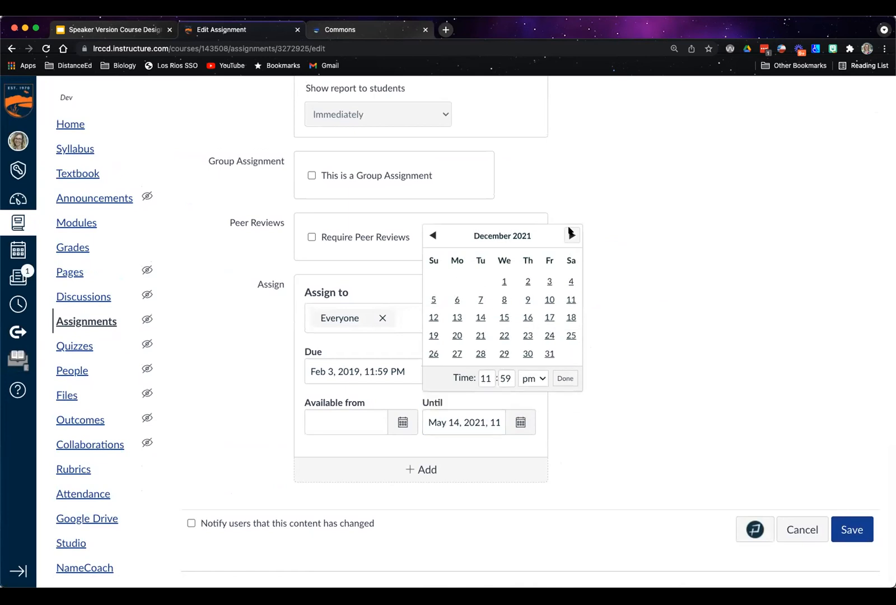
{"action": "left_click", "coordinate": [571, 235]}
{"action": "left_click", "coordinate": [549, 317]}
{"action": "left_click", "coordinate": [852, 529]}
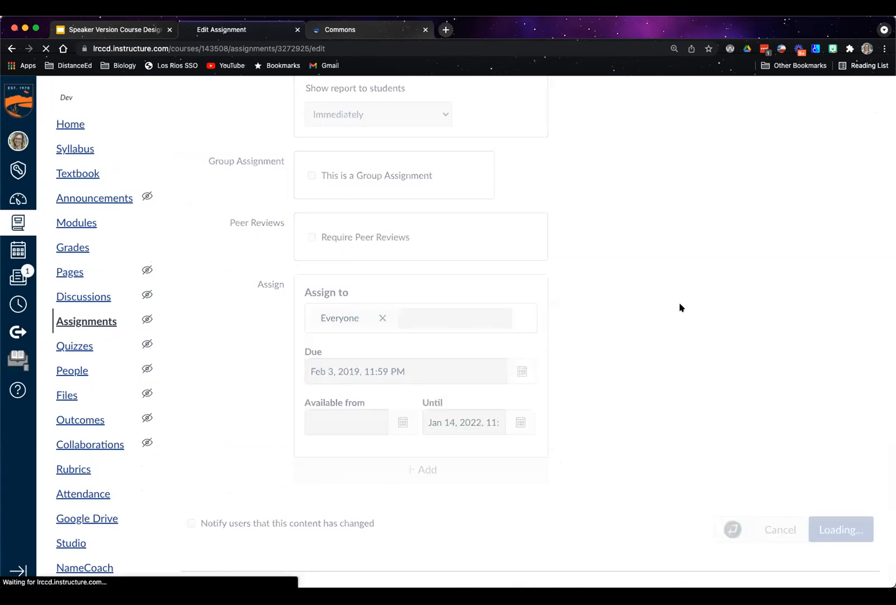
Start the homework assignment in Student View and show its Text Entry submission form
{"action": "left_click", "coordinate": [814, 104]}
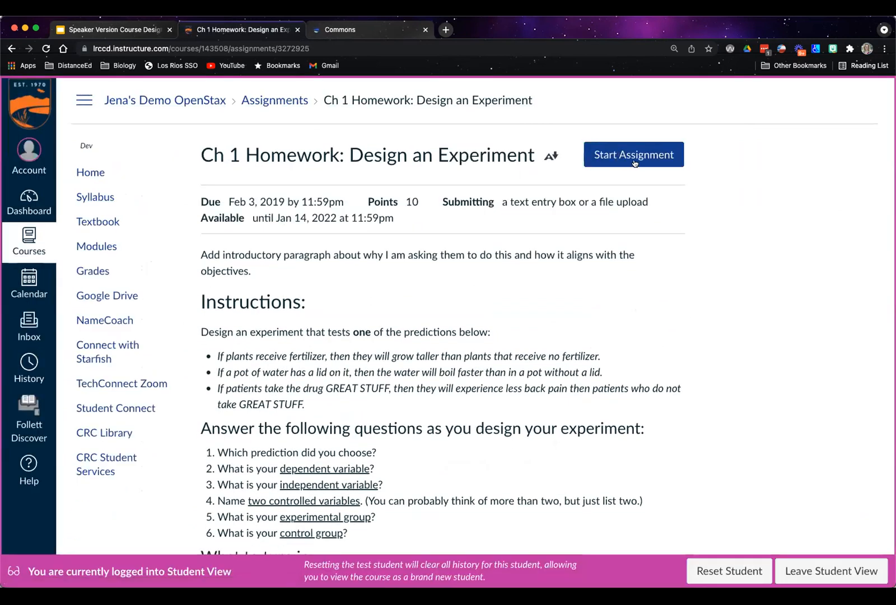
{"action": "left_click", "coordinate": [624, 156]}
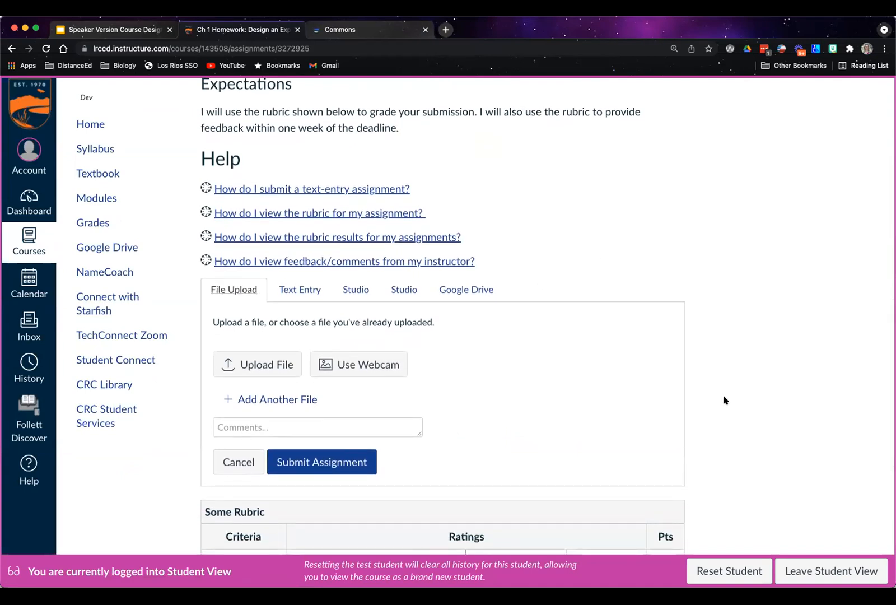
{"action": "left_click", "coordinate": [285, 290]}
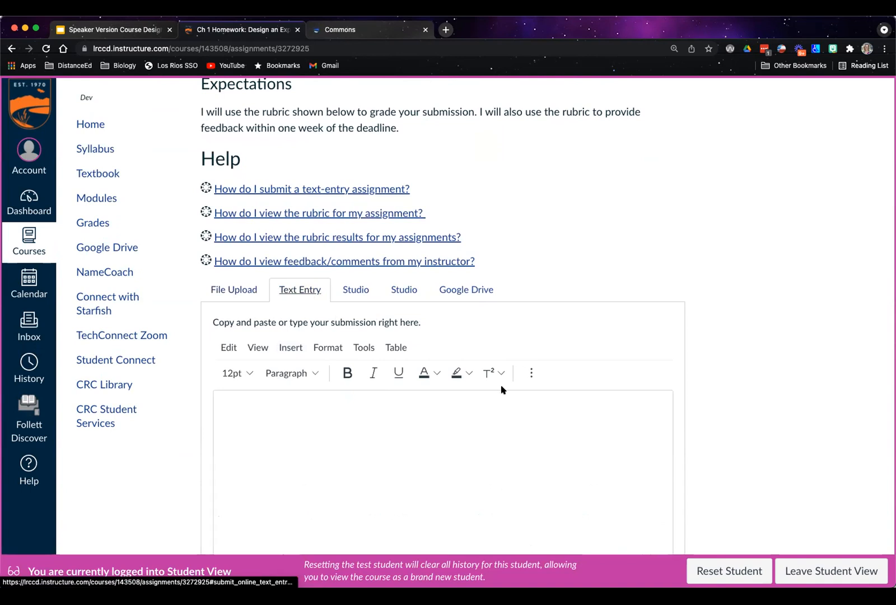
Upload the file Sample submission Design Exp.docx as the test student's homework and submit the assignment
{"action": "scroll", "coordinate": [501, 389], "scroll_direction": "down", "scroll_amount": 3}
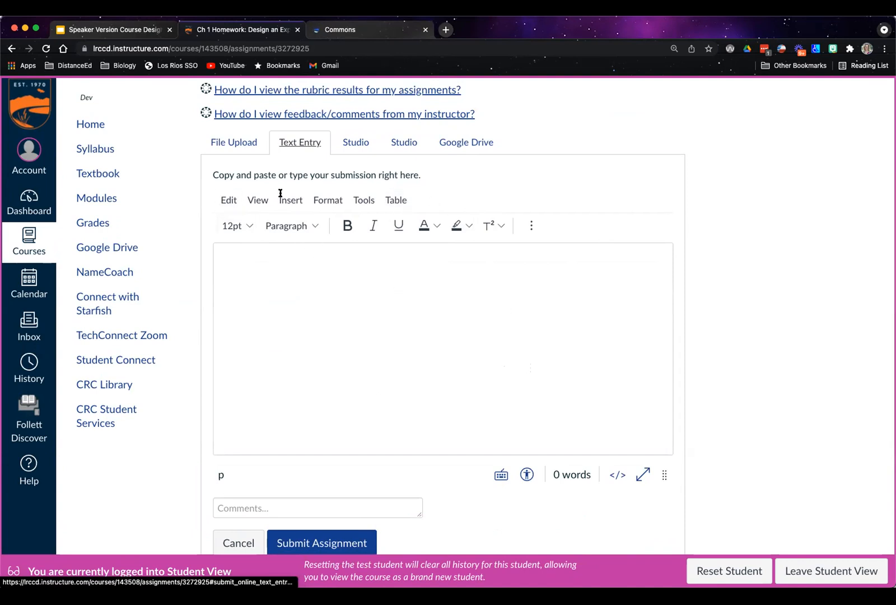
{"action": "left_click", "coordinate": [232, 141]}
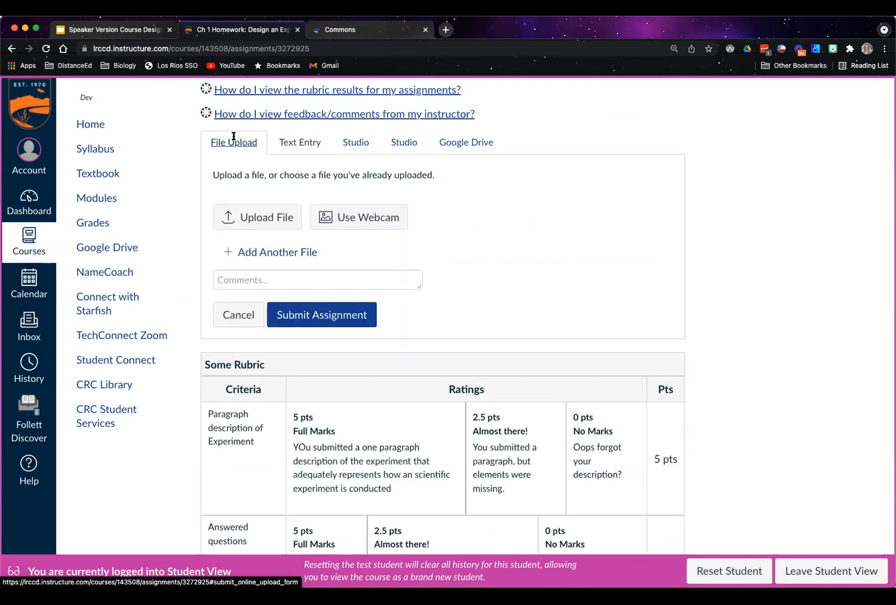
{"action": "left_click", "coordinate": [259, 217]}
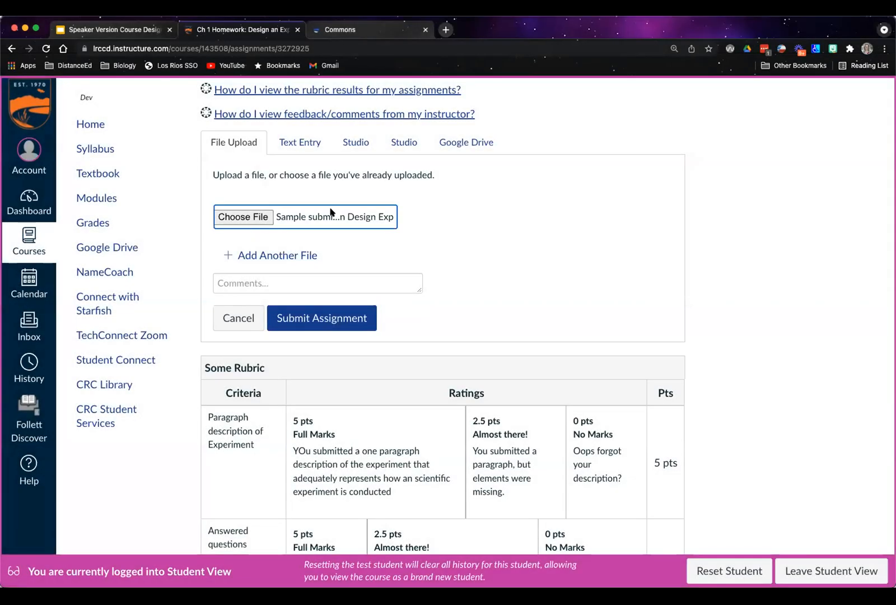
{"action": "left_click", "coordinate": [336, 321]}
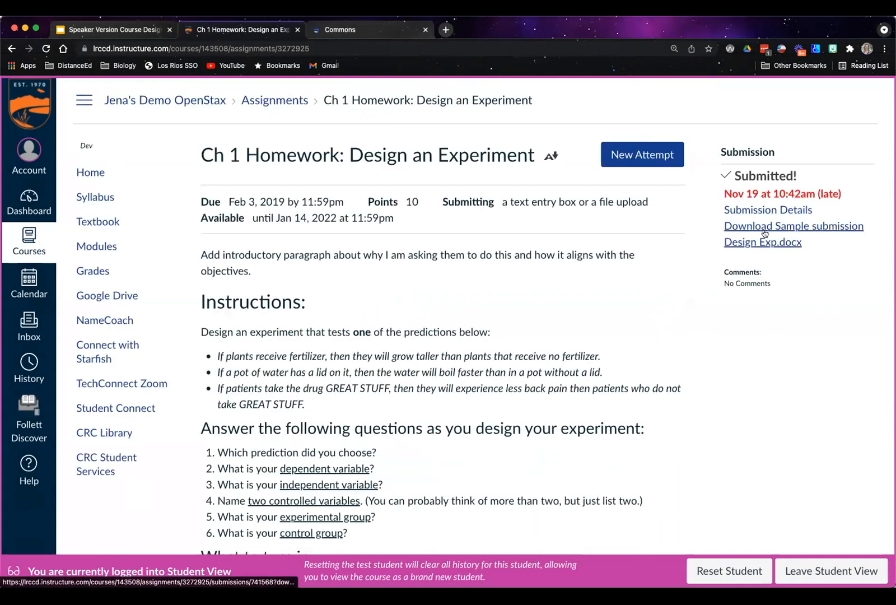
Open the test student's submission details and examine the rubric attached to the submission
{"action": "left_click", "coordinate": [769, 211]}
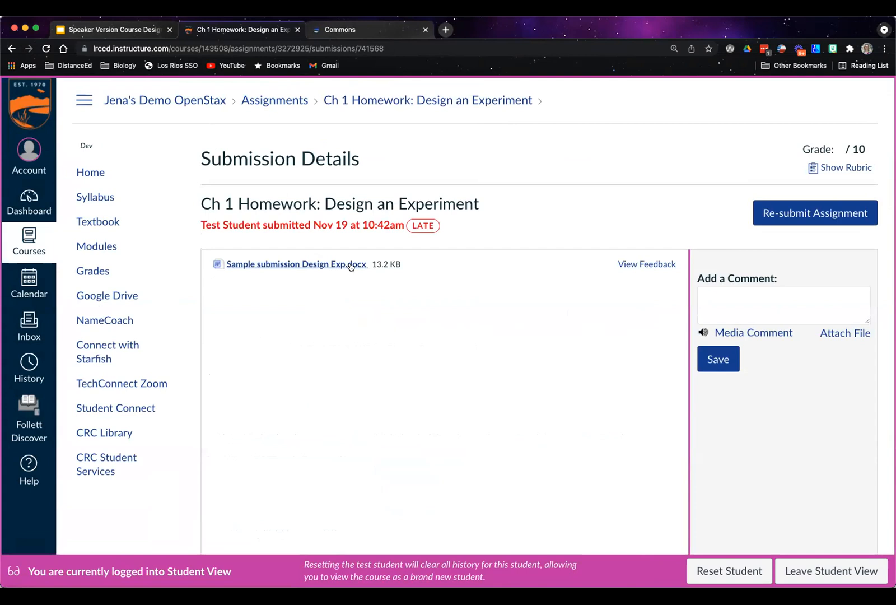
{"action": "scroll", "coordinate": [854, 391], "scroll_direction": "down", "scroll_amount": 2}
{"action": "scroll", "coordinate": [854, 392], "scroll_direction": "up", "scroll_amount": 1}
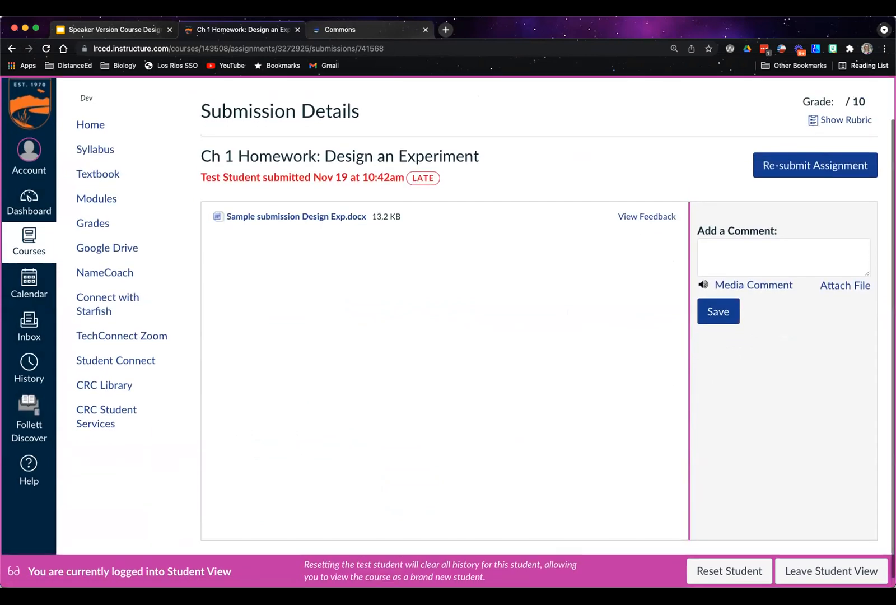
{"action": "left_click", "coordinate": [826, 123]}
{"action": "scroll", "coordinate": [636, 415], "scroll_direction": "down", "scroll_amount": 5}
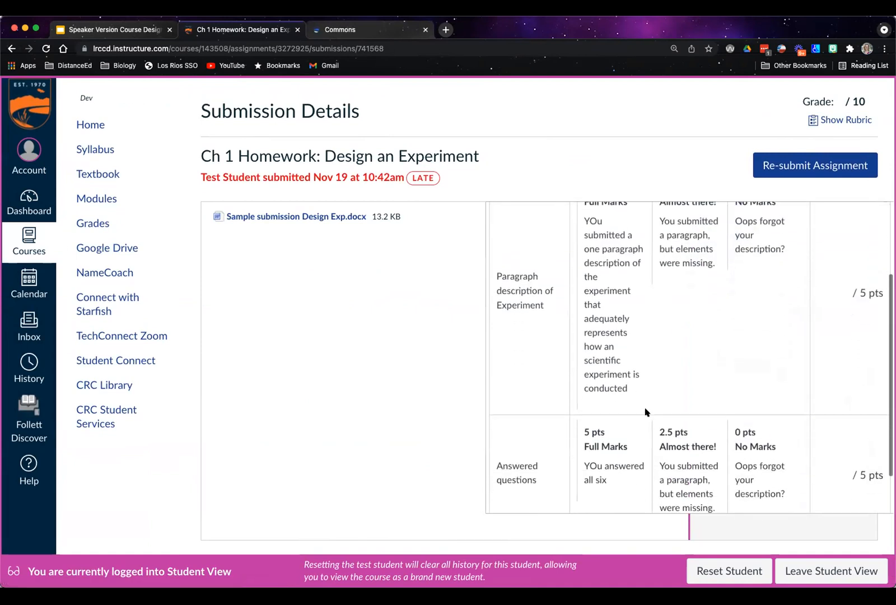
{"action": "scroll", "coordinate": [688, 360], "scroll_direction": "up", "scroll_amount": 3}
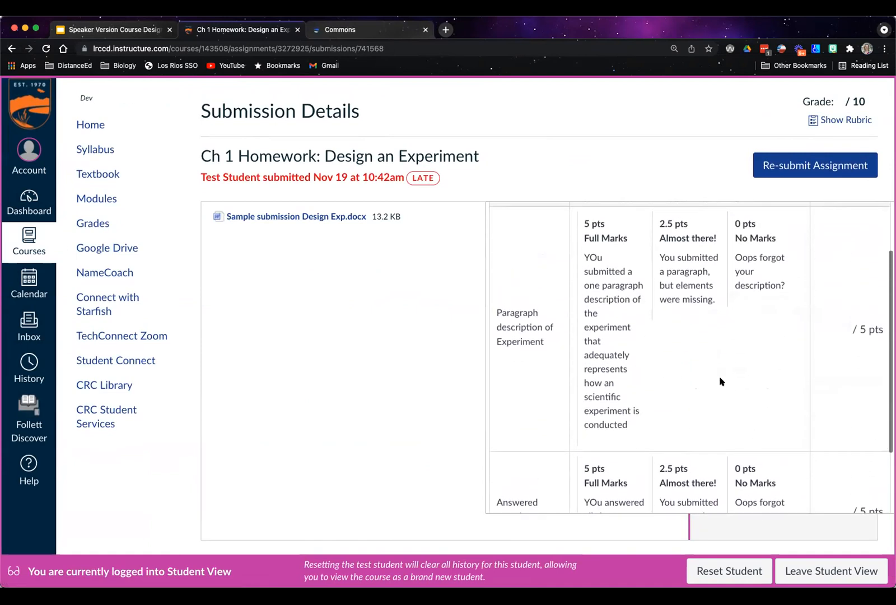
{"action": "scroll", "coordinate": [720, 381], "scroll_direction": "down", "scroll_amount": 3}
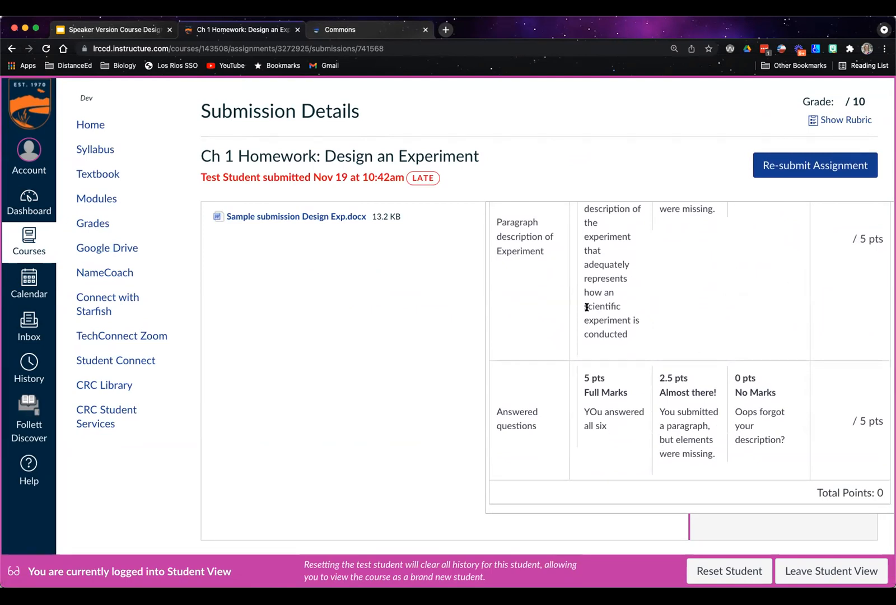
{"action": "left_click", "coordinate": [850, 119]}
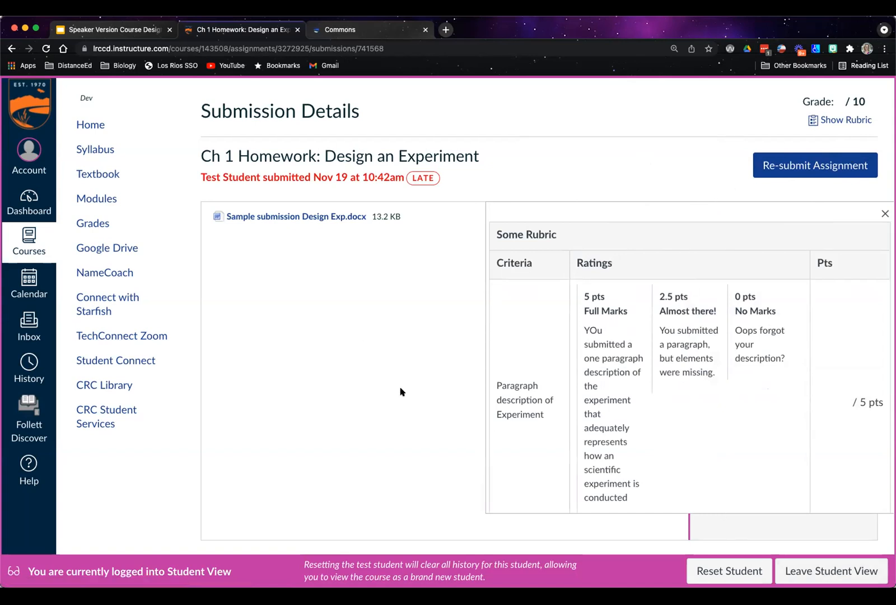
Leave Student View and return to the Ch 1 Homework assignment page to review its dates, rubric and instructions
{"action": "left_click", "coordinate": [787, 566]}
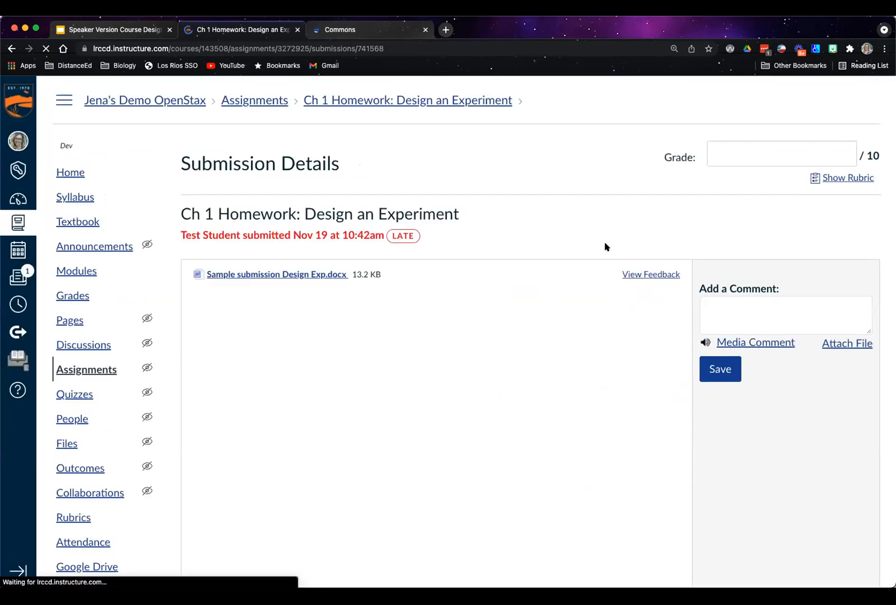
{"action": "left_click", "coordinate": [353, 103]}
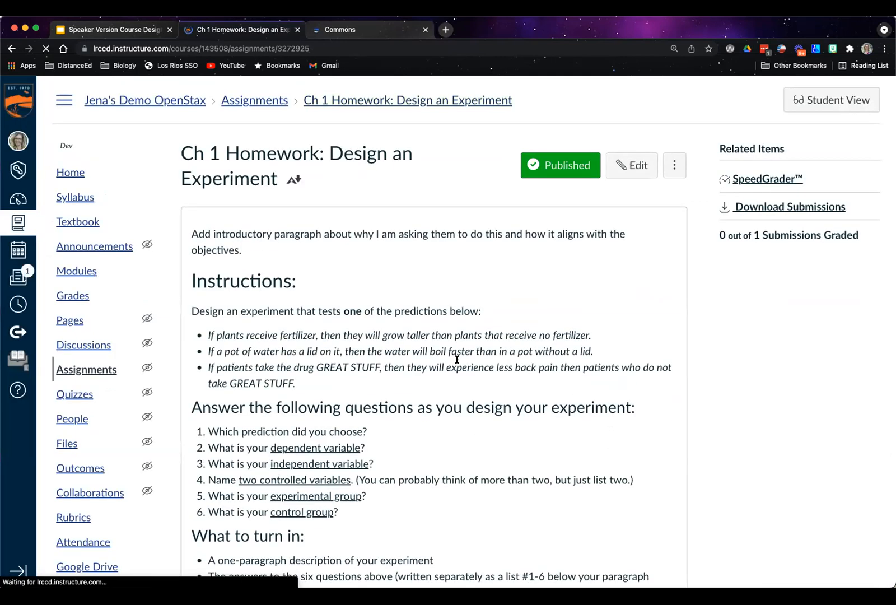
{"action": "scroll", "coordinate": [457, 359], "scroll_direction": "down", "scroll_amount": 15}
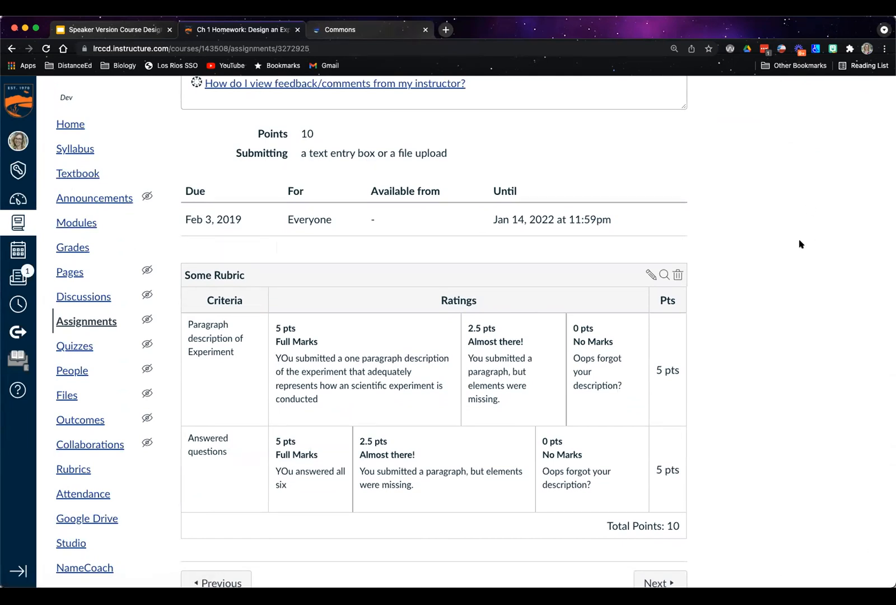
{"action": "scroll", "coordinate": [801, 244], "scroll_direction": "up", "scroll_amount": 6}
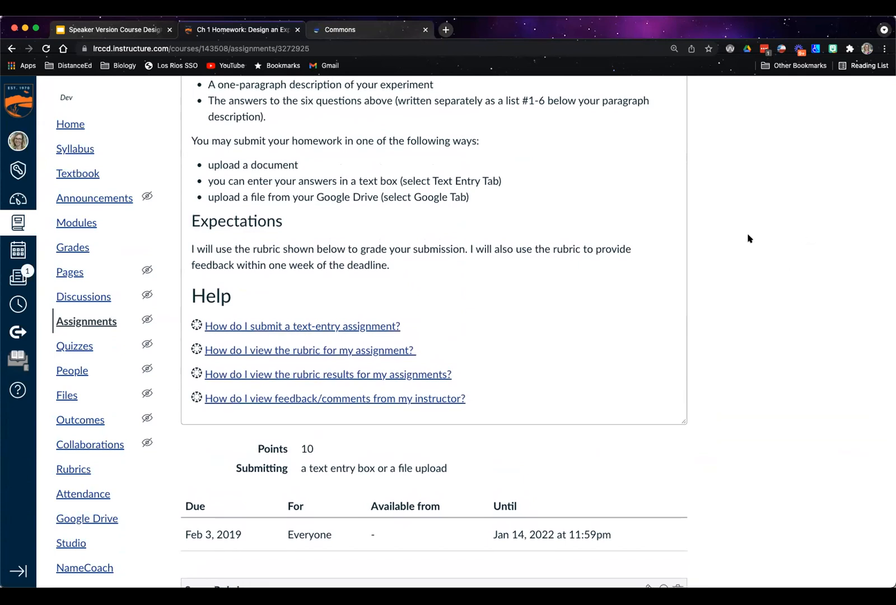
Open the submission in SpeedGrader, widen the grading pane and read through the submitted document
{"action": "scroll", "coordinate": [749, 237], "scroll_direction": "up", "scroll_amount": 10}
{"action": "left_click", "coordinate": [767, 181]}
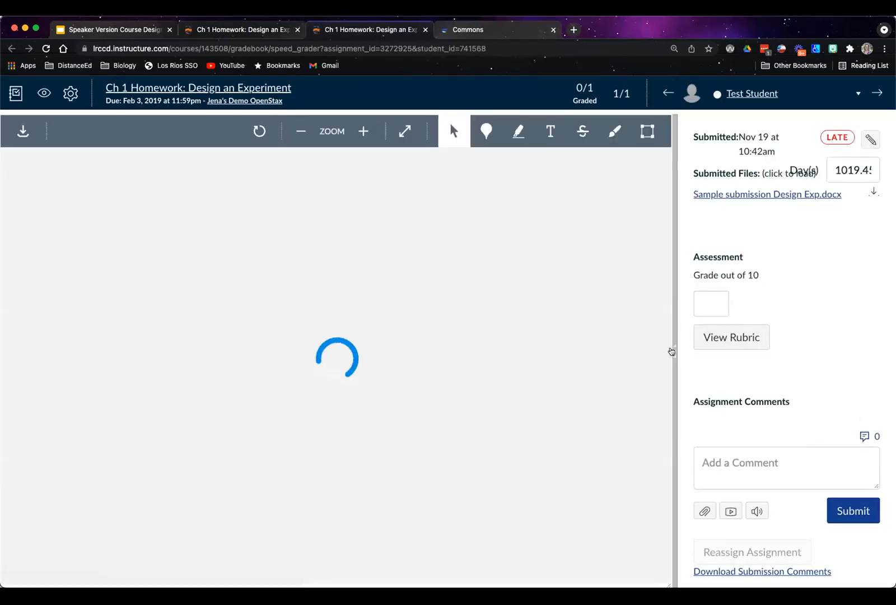
{"action": "left_click_drag", "start_coordinate": [674, 352], "coordinate": [584, 356]}
{"action": "scroll", "coordinate": [784, 350], "scroll_direction": "down", "scroll_amount": 1}
{"action": "scroll", "coordinate": [398, 366], "scroll_direction": "down", "scroll_amount": 3}
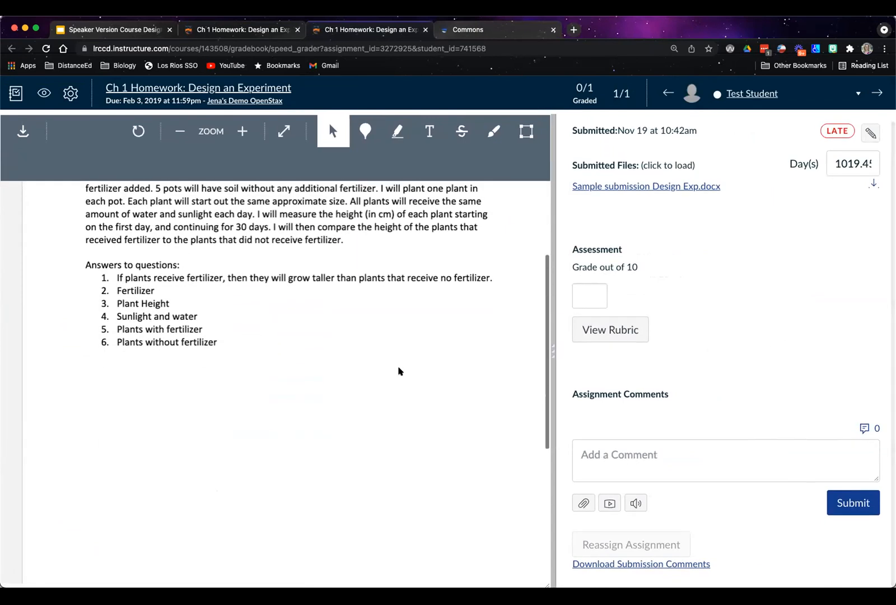
{"action": "scroll", "coordinate": [398, 369], "scroll_direction": "up", "scroll_amount": 2}
Display the grading rubric in SpeedGrader and compare its criteria with the submitted work
{"action": "left_click", "coordinate": [601, 333]}
{"action": "scroll", "coordinate": [754, 387], "scroll_direction": "down", "scroll_amount": 6}
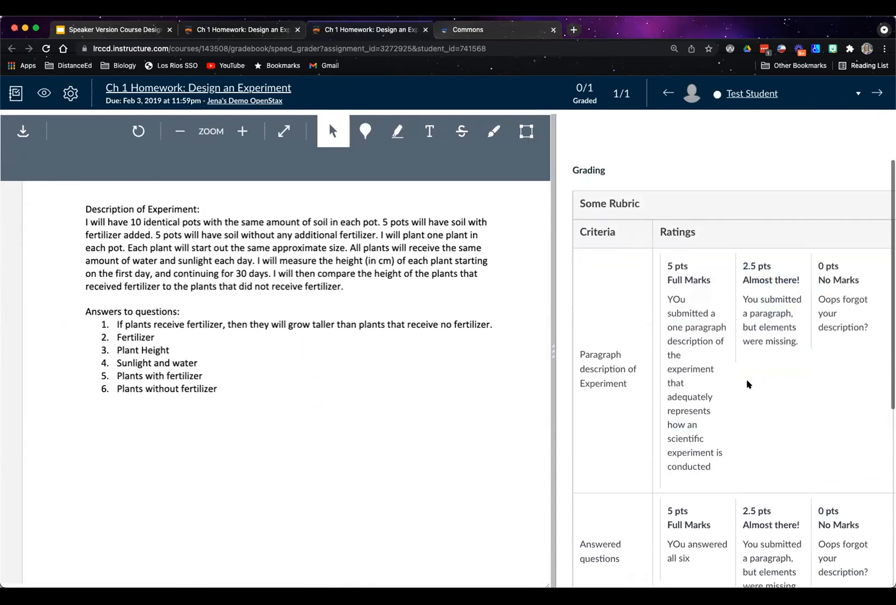
{"action": "scroll", "coordinate": [748, 386], "scroll_direction": "up", "scroll_amount": 1}
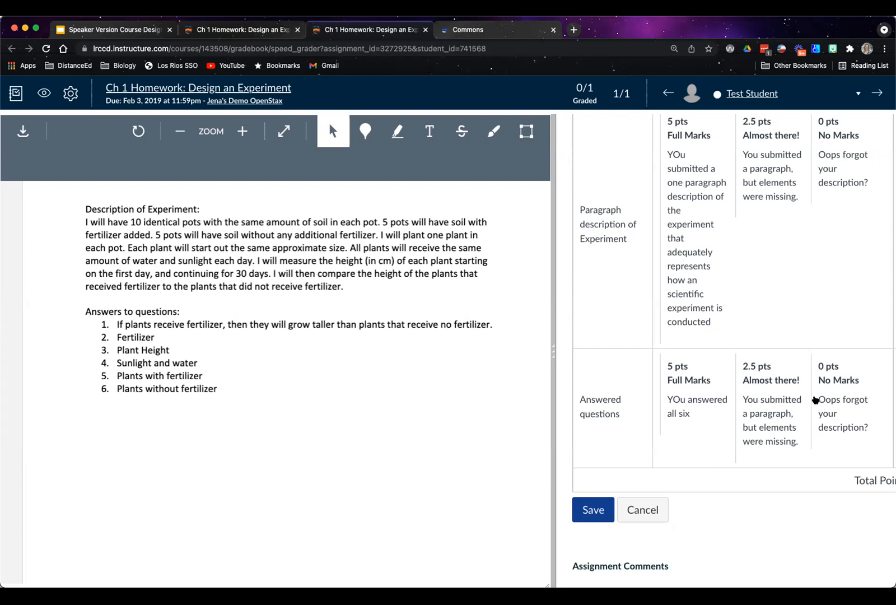
{"action": "scroll", "coordinate": [786, 340], "scroll_direction": "up", "scroll_amount": 3}
{"action": "left_click", "coordinate": [762, 320]}
{"action": "scroll", "coordinate": [761, 320], "scroll_direction": "down", "scroll_amount": 3}
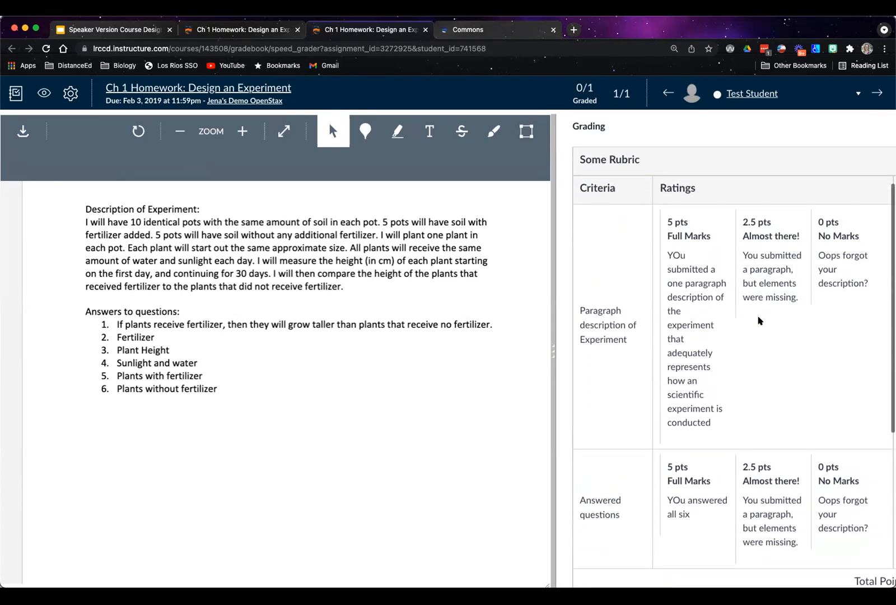
{"action": "scroll", "coordinate": [759, 335], "scroll_direction": "up", "scroll_amount": 5}
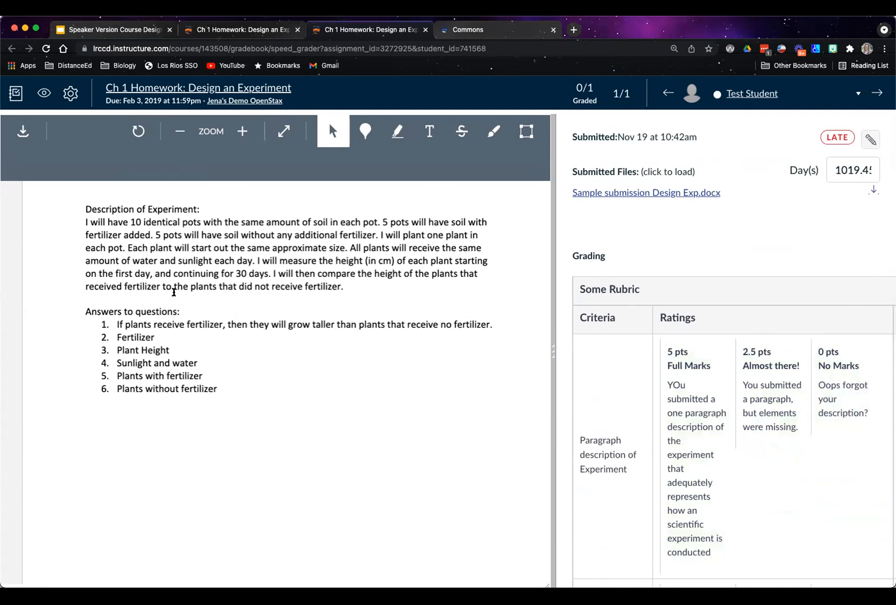
Rate the Answered questions criterion as "Almost there!" with 2.5 points
{"action": "scroll", "coordinate": [753, 321], "scroll_direction": "down", "scroll_amount": 5}
{"action": "left_click", "coordinate": [776, 378]}
{"action": "scroll", "coordinate": [822, 372], "scroll_direction": "right", "scroll_amount": 2}
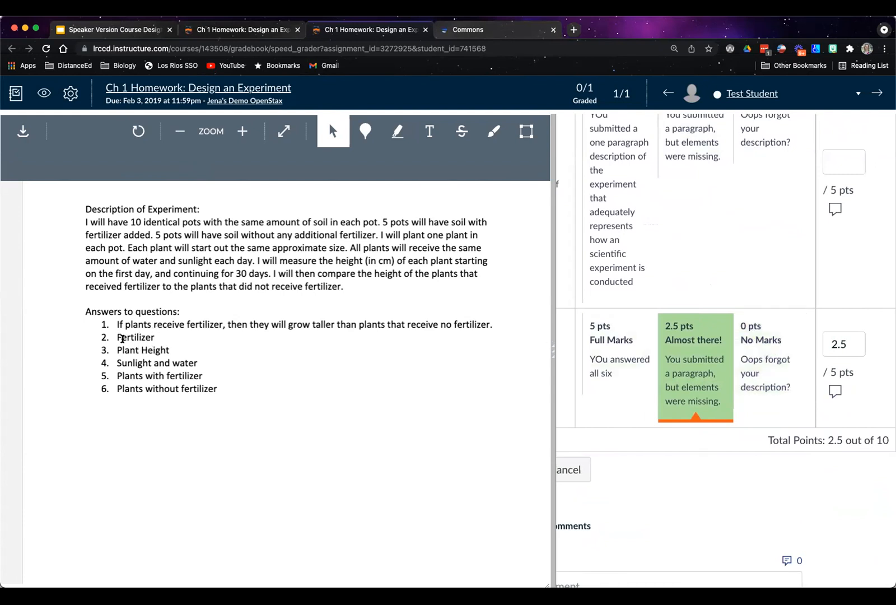
{"action": "scroll", "coordinate": [726, 372], "scroll_direction": "left", "scroll_amount": 2}
{"action": "scroll", "coordinate": [726, 372], "scroll_direction": "right", "scroll_amount": 2}
Add the comment "oops, you mixed up your independent and dependent variables.... hint" to the Answered questions criterion
{"action": "left_click", "coordinate": [835, 392]}
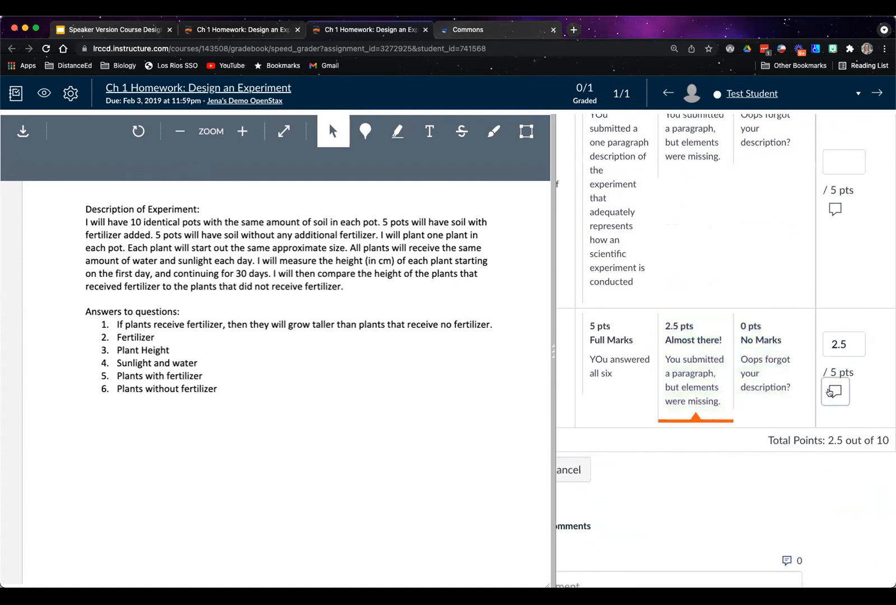
{"action": "type", "text": "oops, you "}
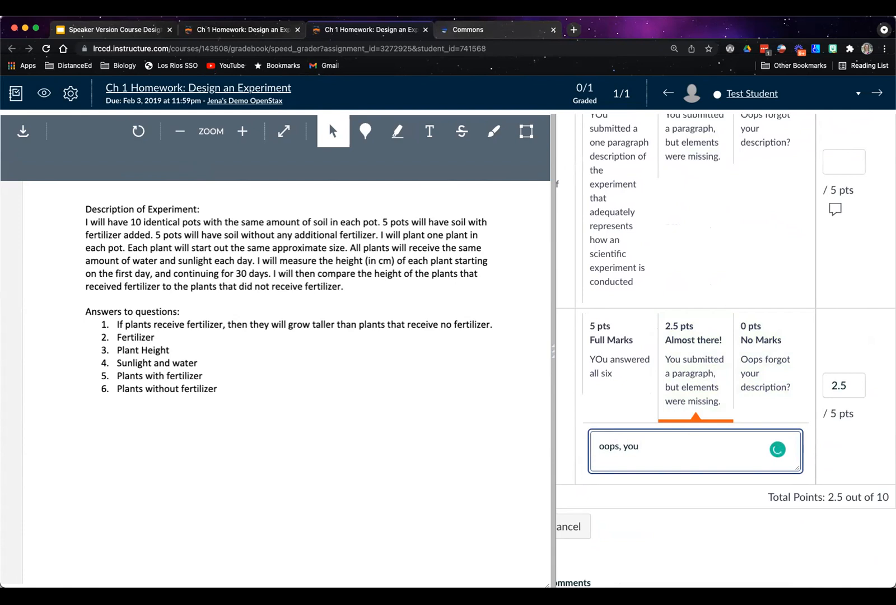
{"action": "type", "text": "mixed up your independent and dependent variablebles.... hint"}
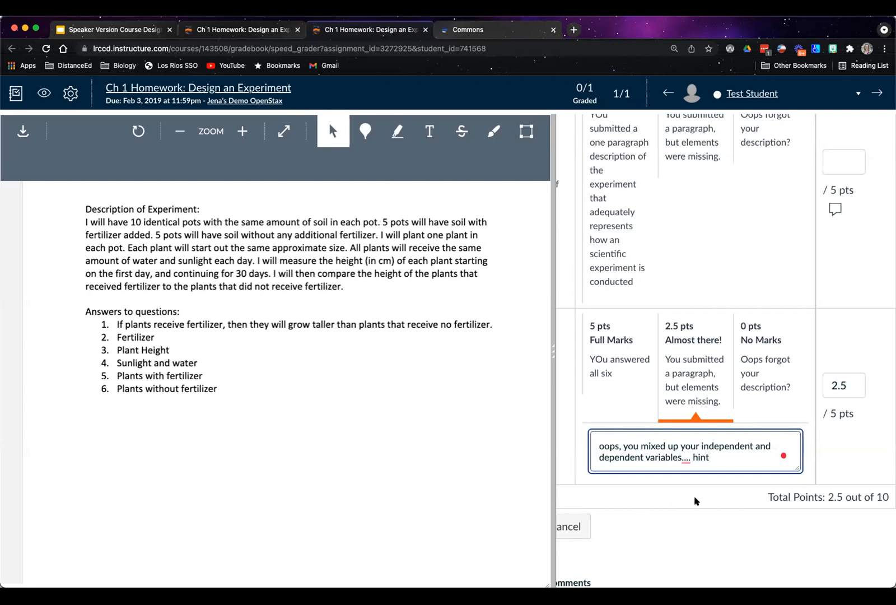
Save the rubric assessment for the test student's submission
{"action": "scroll", "coordinate": [698, 501], "scroll_direction": "left", "scroll_amount": 3}
{"action": "left_click", "coordinate": [592, 522]}
{"action": "scroll", "coordinate": [698, 414], "scroll_direction": "down", "scroll_amount": 5}
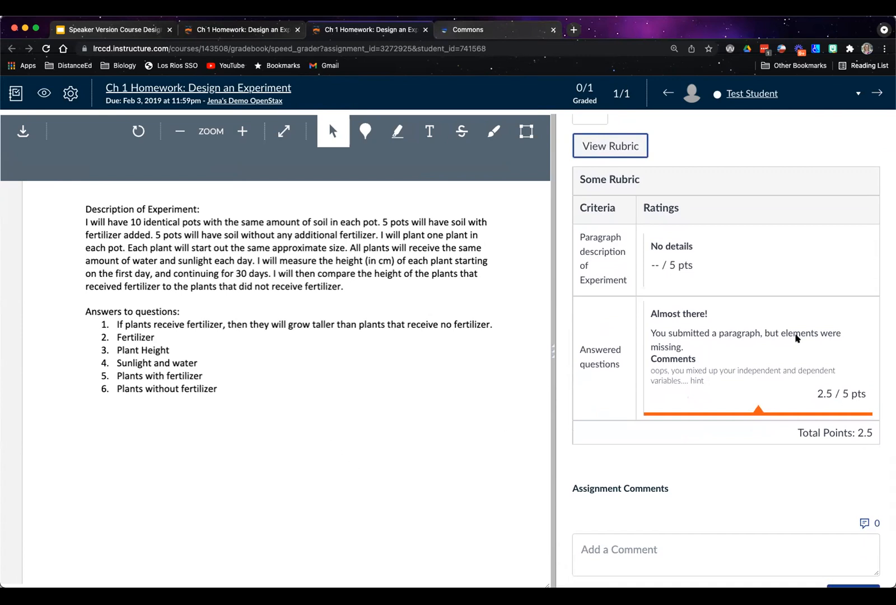
Review the saved rubric rating and comment, and switch back to the Google Slides presentation
{"action": "scroll", "coordinate": [733, 508], "scroll_direction": "down", "scroll_amount": 1}
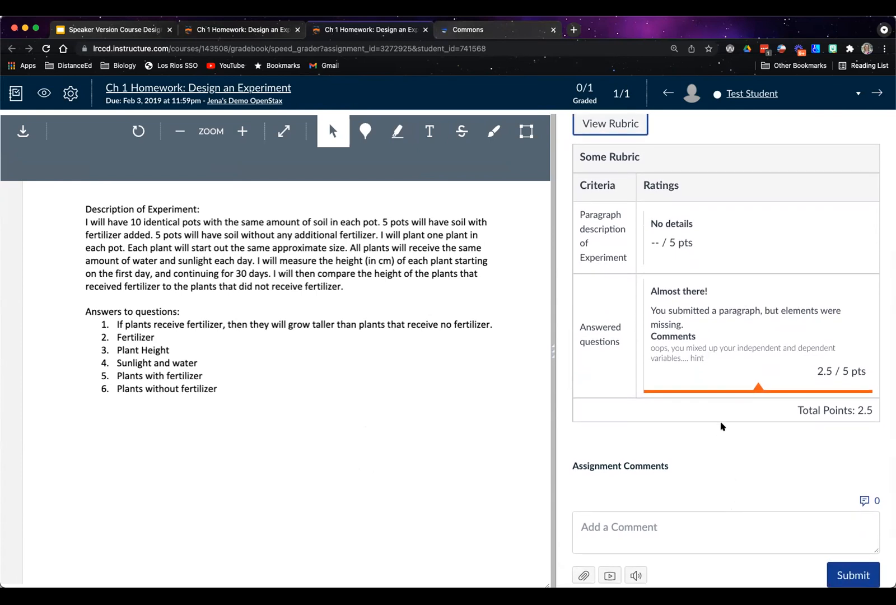
{"action": "scroll", "coordinate": [720, 423], "scroll_direction": "up", "scroll_amount": 5}
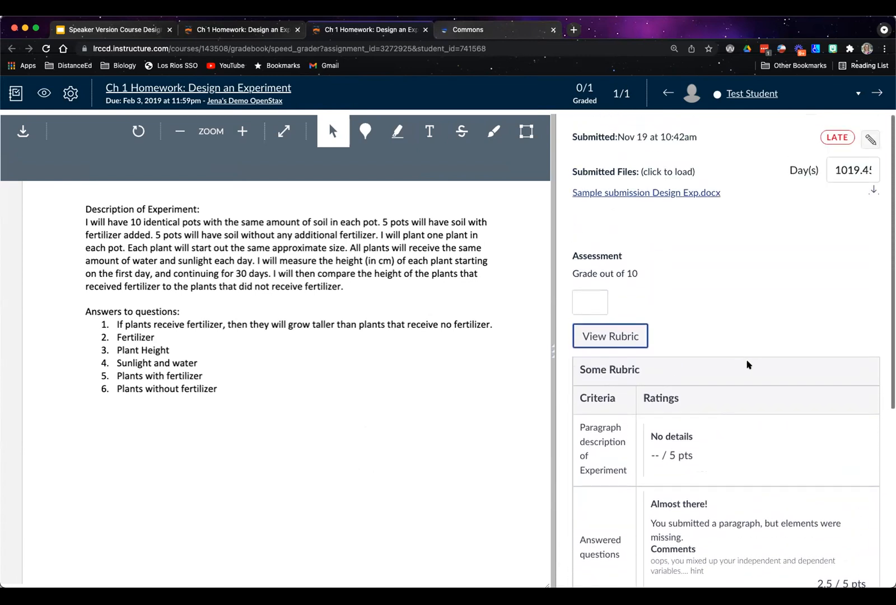
{"action": "scroll", "coordinate": [798, 314], "scroll_direction": "down", "scroll_amount": 5}
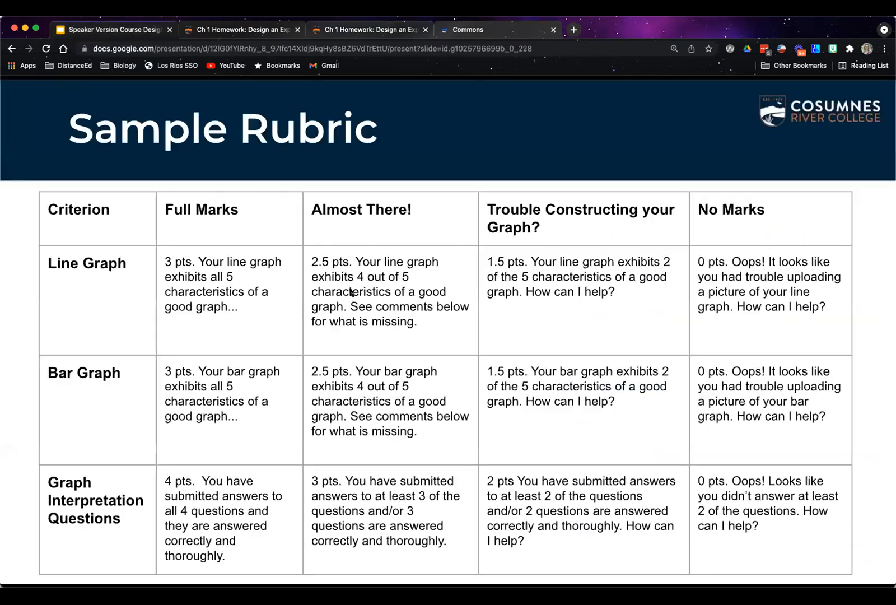
{"action": "left_click", "coordinate": [109, 31]}
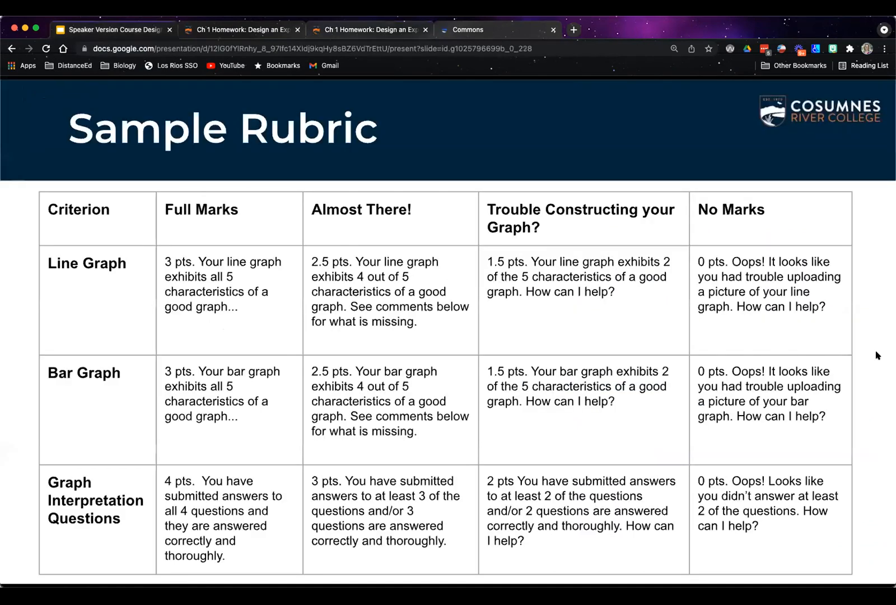
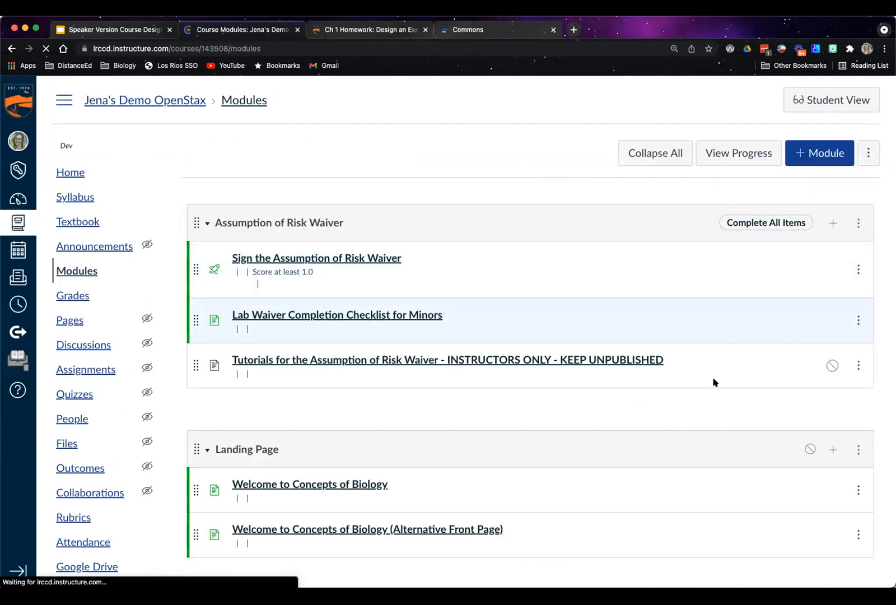
Add the existing Chapters 2&3 Quiz as a quiz item to the Chapter 1 module
{"action": "scroll", "coordinate": [874, 376], "scroll_direction": "down", "scroll_amount": 3}
{"action": "scroll", "coordinate": [876, 377], "scroll_direction": "down", "scroll_amount": 10}
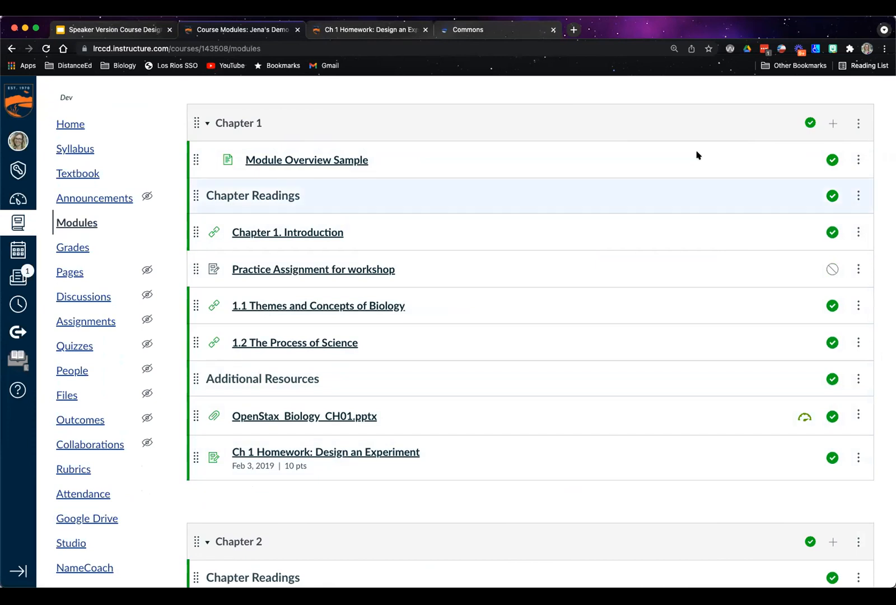
{"action": "left_click", "coordinate": [832, 122]}
{"action": "left_click", "coordinate": [354, 229]}
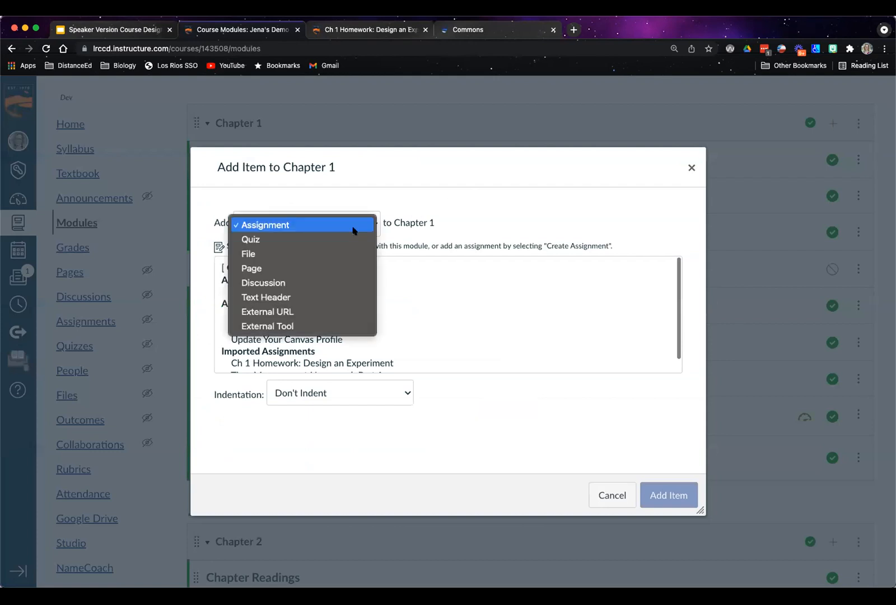
{"action": "left_click", "coordinate": [346, 245]}
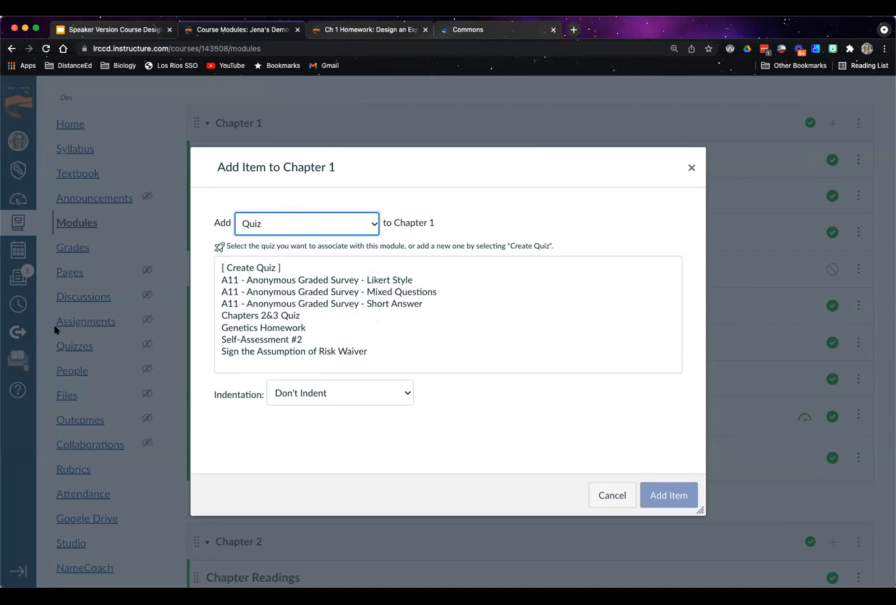
{"action": "left_click", "coordinate": [612, 495]}
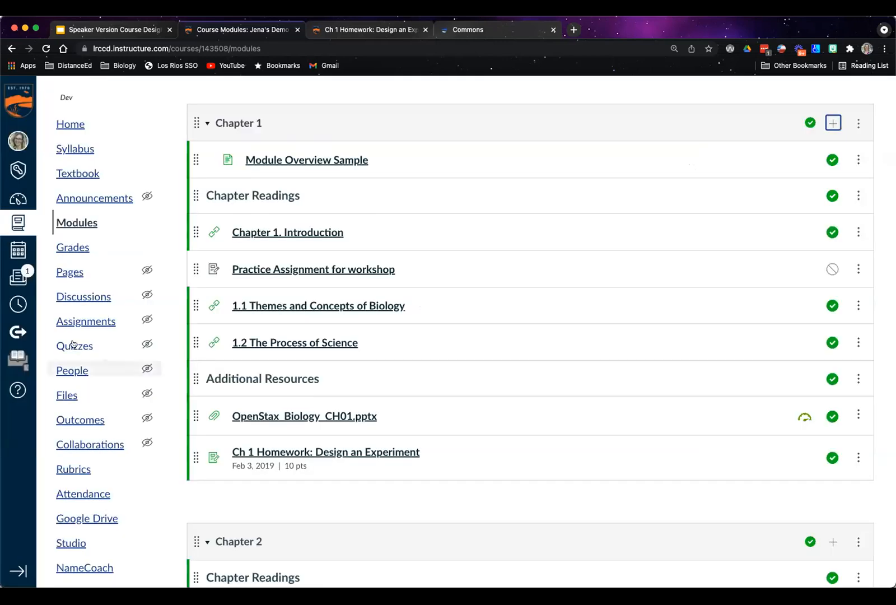
{"action": "left_click", "coordinate": [833, 123]}
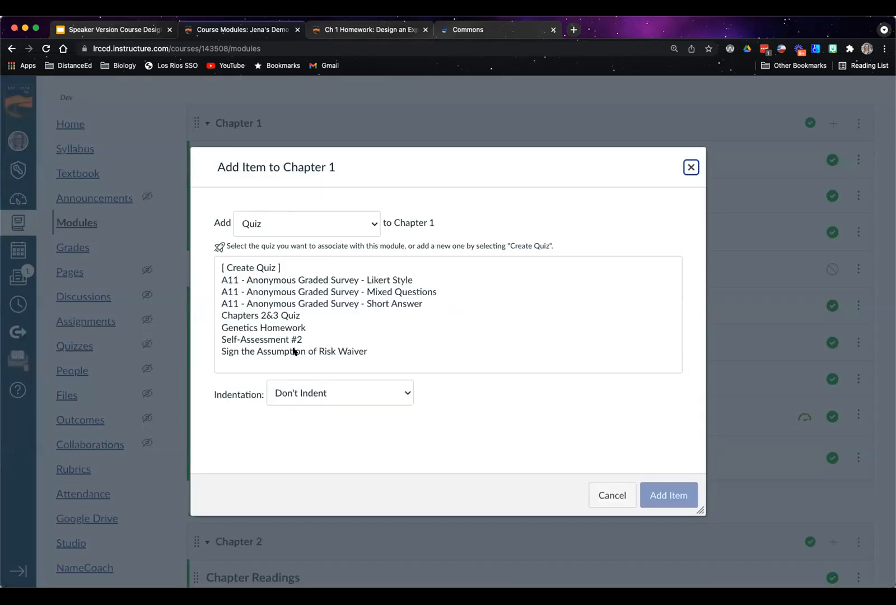
{"action": "left_click", "coordinate": [283, 316]}
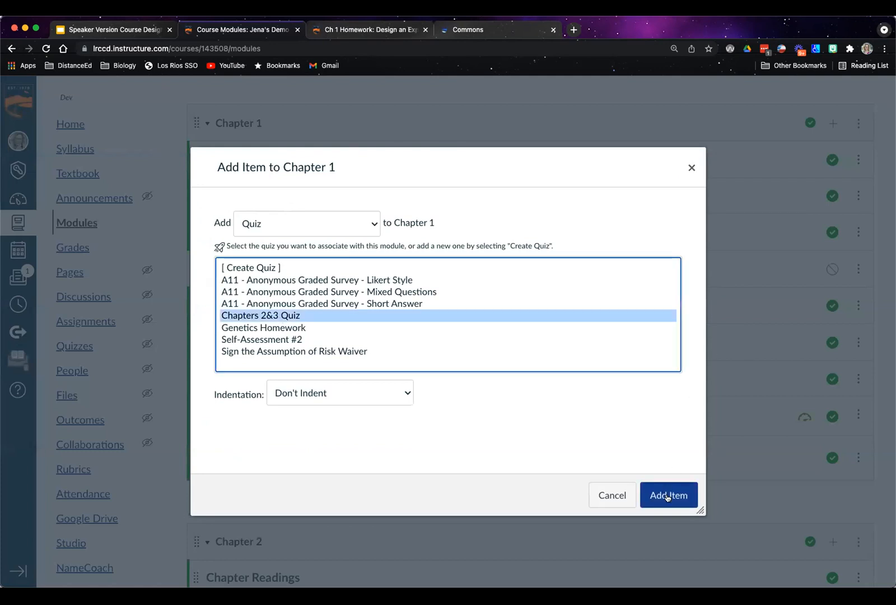
{"action": "left_click", "coordinate": [667, 496]}
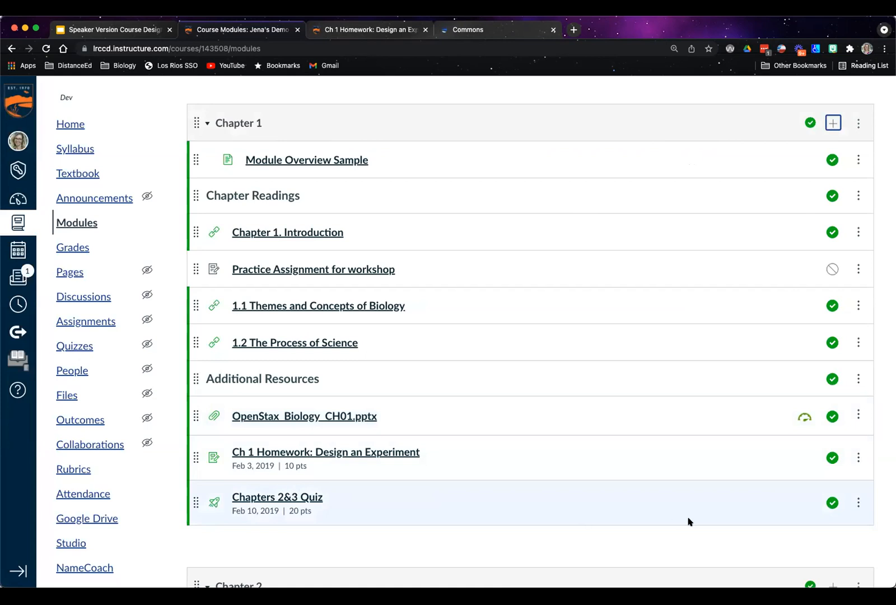
Open the Chapters 2&3 Quiz and enlarge its instructions box to read the full instructions and quiz details
{"action": "left_click", "coordinate": [252, 503]}
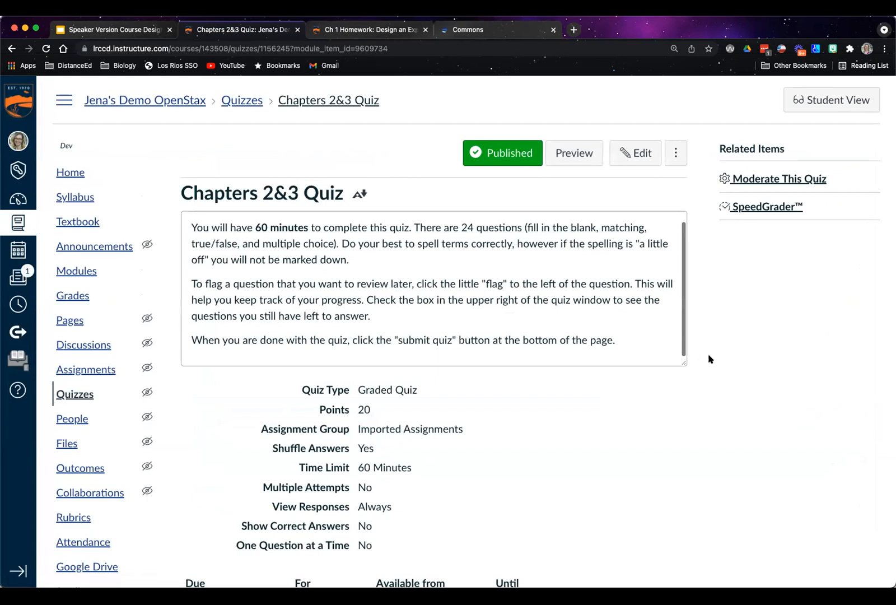
{"action": "left_click_drag", "start_coordinate": [683, 363], "coordinate": [675, 437]}
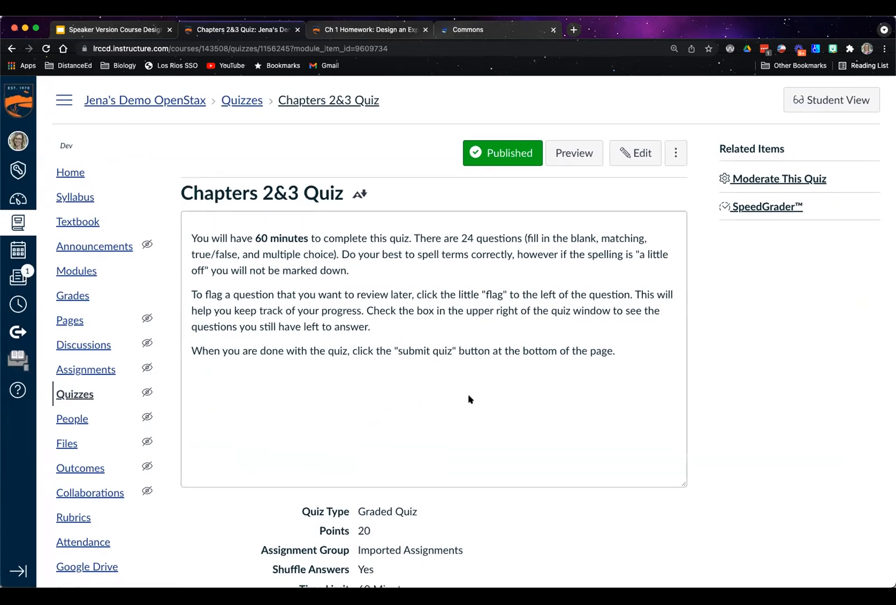
{"action": "scroll", "coordinate": [483, 354], "scroll_direction": "down", "scroll_amount": 3}
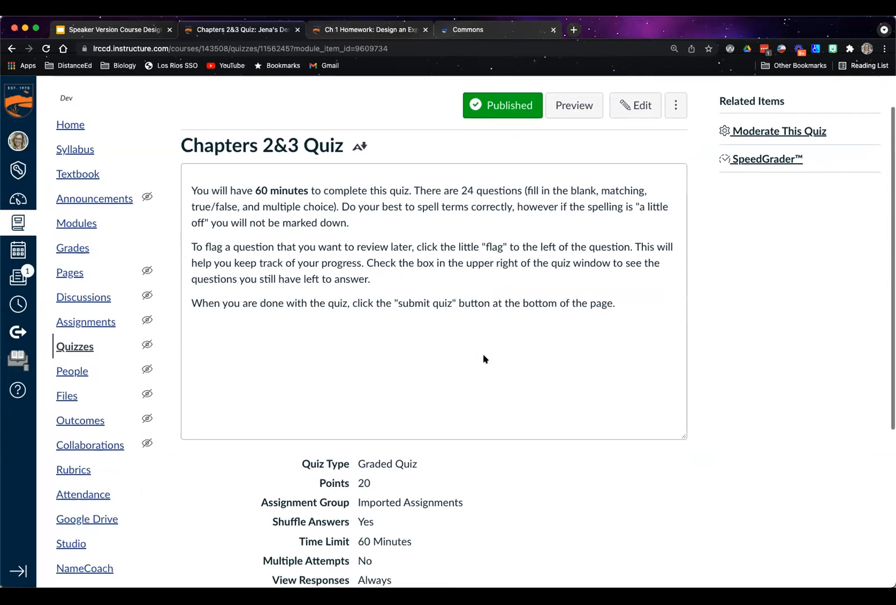
{"action": "scroll", "coordinate": [579, 390], "scroll_direction": "up", "scroll_amount": 1}
{"action": "scroll", "coordinate": [580, 391], "scroll_direction": "up", "scroll_amount": 1}
Open the Chapters 2&3 Quiz for editing and examine its instructions and the Quiz Type and Assignment Group choices
{"action": "left_click", "coordinate": [635, 153]}
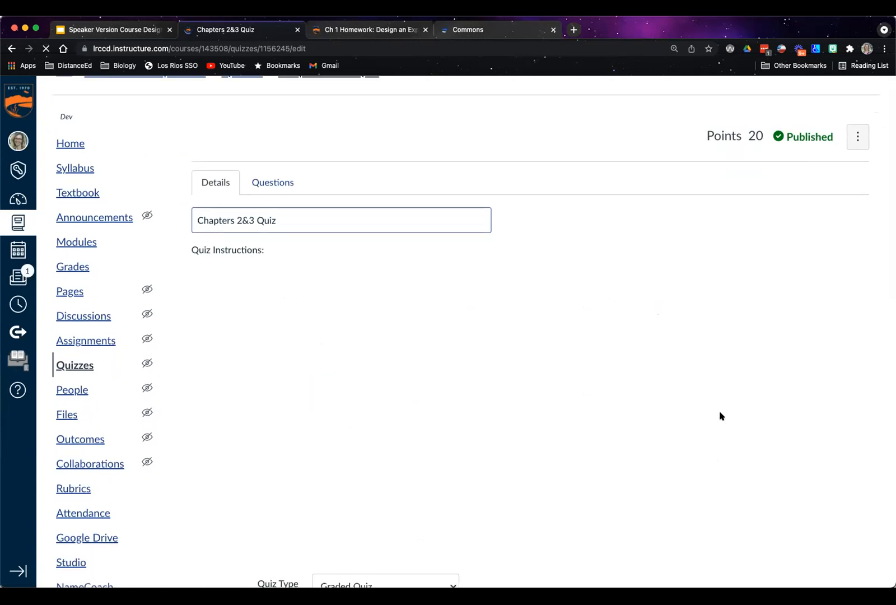
{"action": "scroll", "coordinate": [859, 466], "scroll_direction": "down", "scroll_amount": 6}
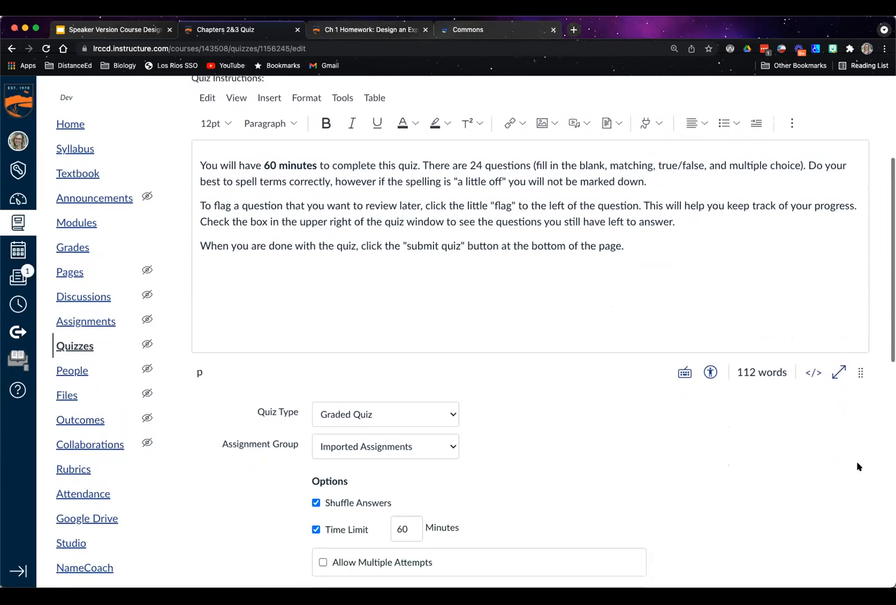
{"action": "scroll", "coordinate": [696, 292], "scroll_direction": "up", "scroll_amount": 6}
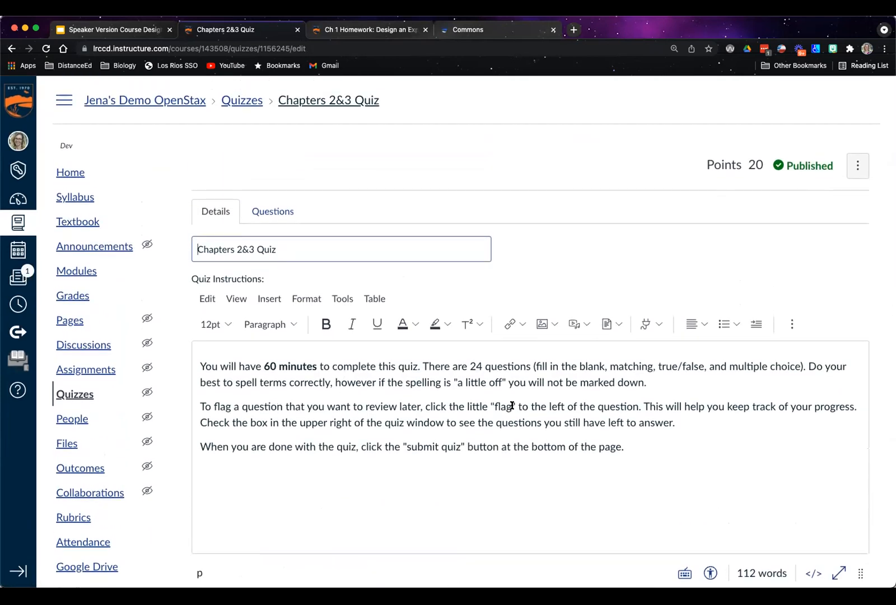
{"action": "scroll", "coordinate": [521, 422], "scroll_direction": "down", "scroll_amount": 1}
{"action": "scroll", "coordinate": [522, 422], "scroll_direction": "down", "scroll_amount": 7}
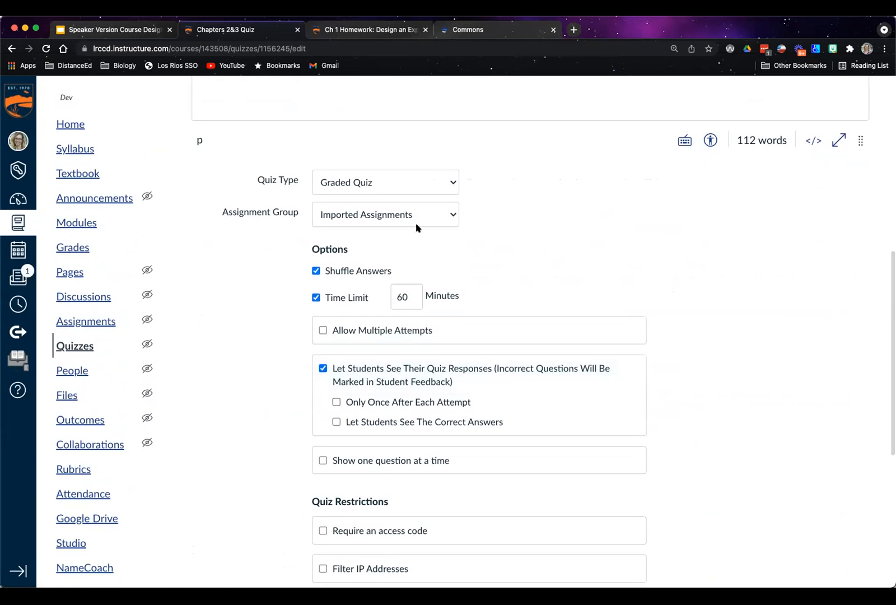
{"action": "left_click", "coordinate": [452, 183]}
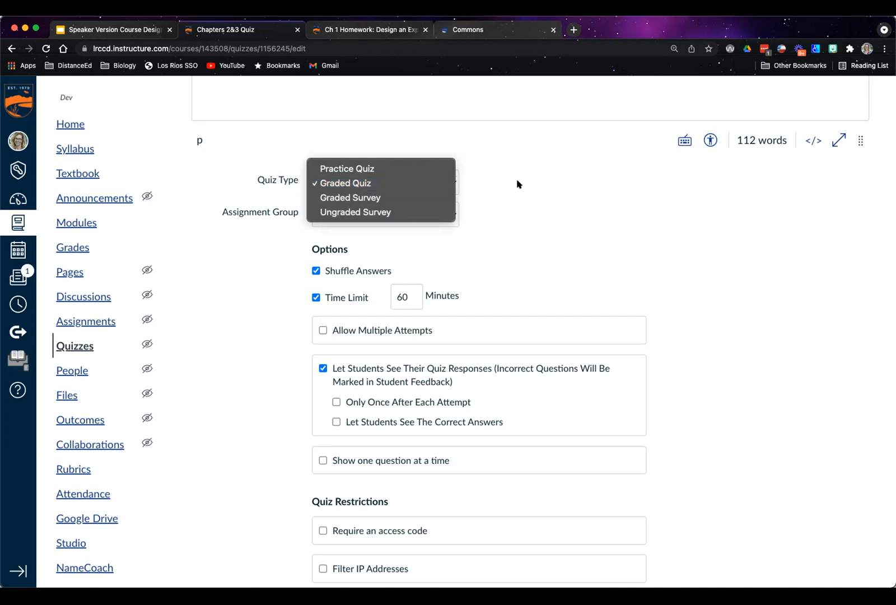
{"action": "left_click", "coordinate": [533, 184]}
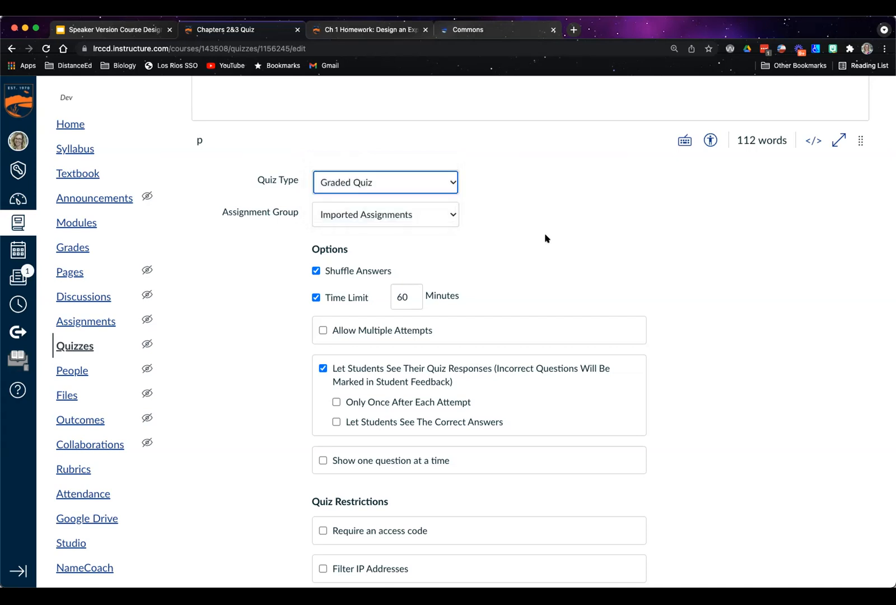
{"action": "left_click", "coordinate": [448, 215]}
{"action": "left_click", "coordinate": [449, 219]}
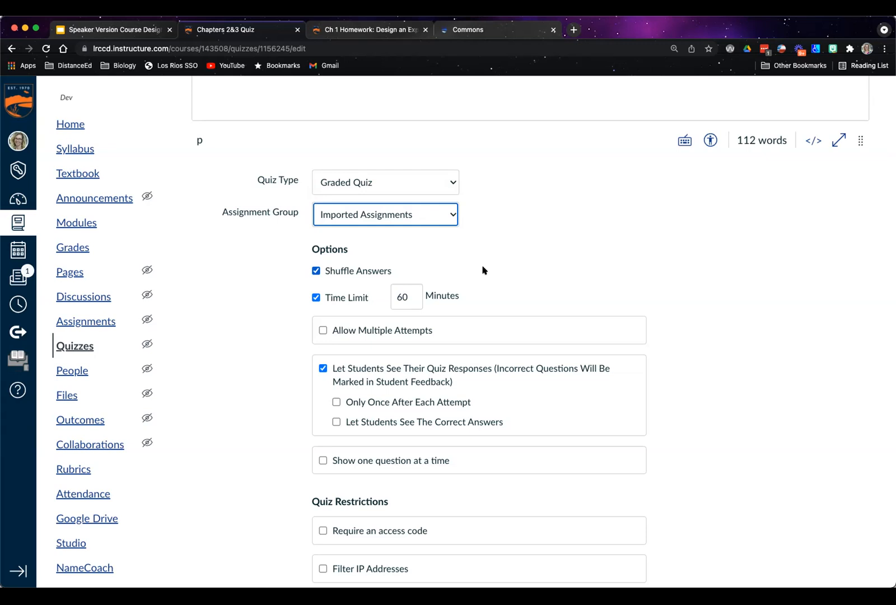
Let students see the correct answers, and check the quiz restrictions and assignment dates
{"action": "scroll", "coordinate": [484, 270], "scroll_direction": "down", "scroll_amount": 5}
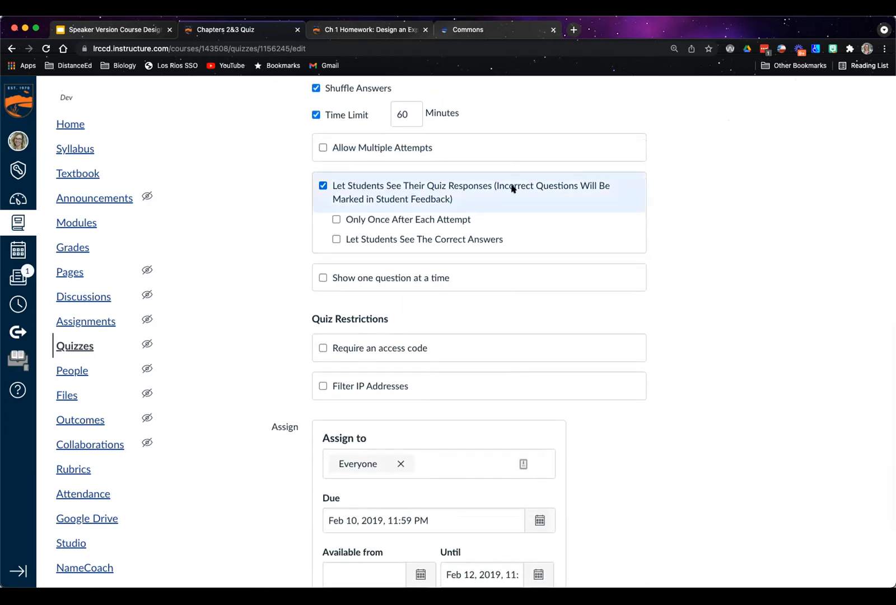
{"action": "left_click", "coordinate": [336, 240]}
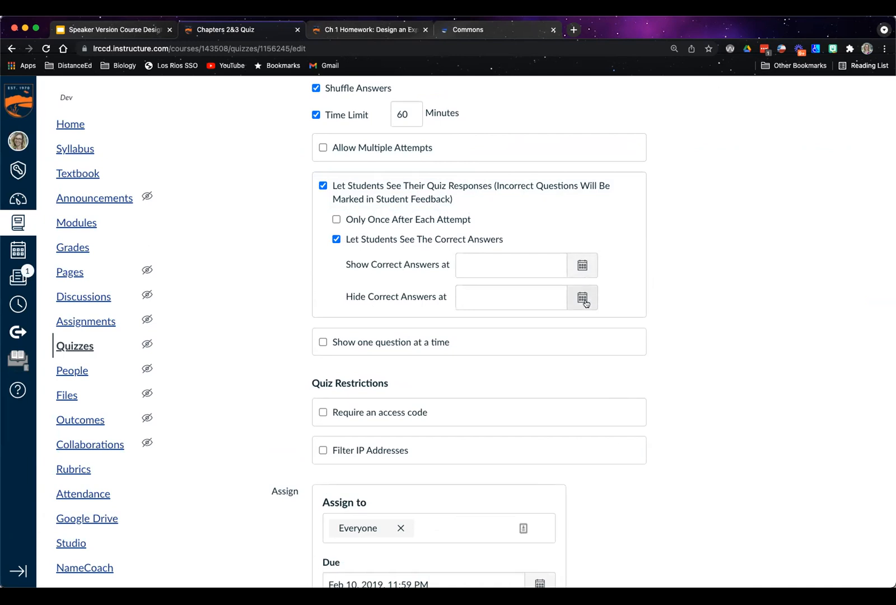
{"action": "scroll", "coordinate": [624, 298], "scroll_direction": "down", "scroll_amount": 3}
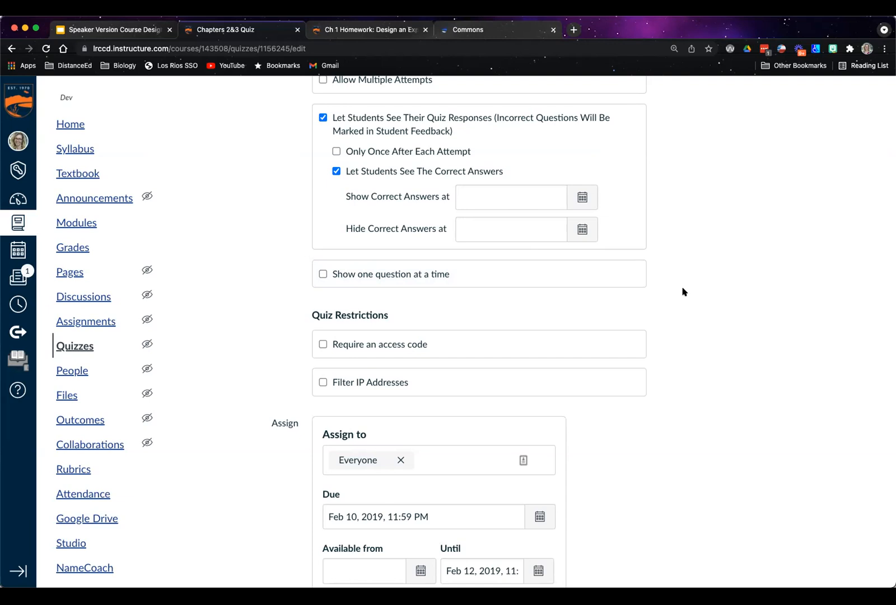
{"action": "scroll", "coordinate": [713, 230], "scroll_direction": "down", "scroll_amount": 3}
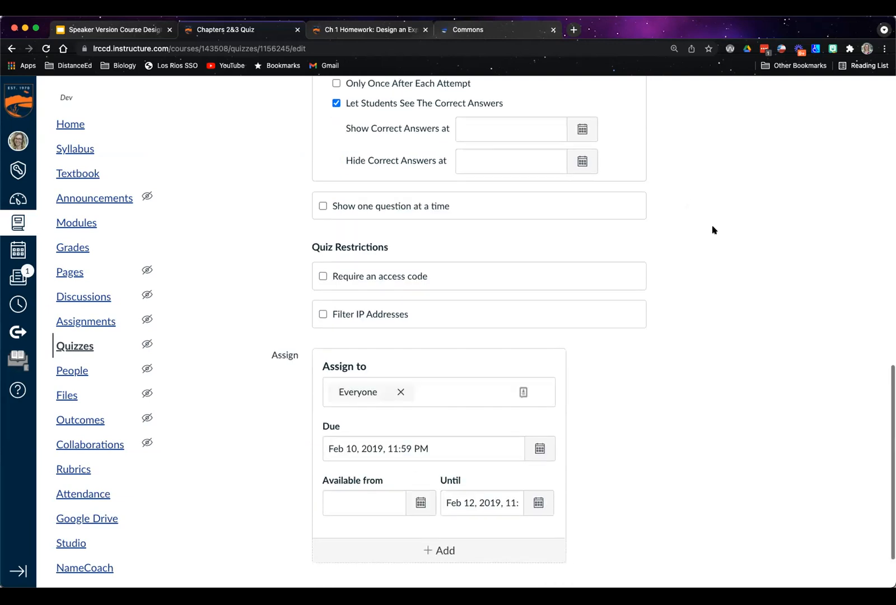
Show the quiz's questions and add a new question after the True False question group
{"action": "scroll", "coordinate": [713, 229], "scroll_direction": "up", "scroll_amount": 2}
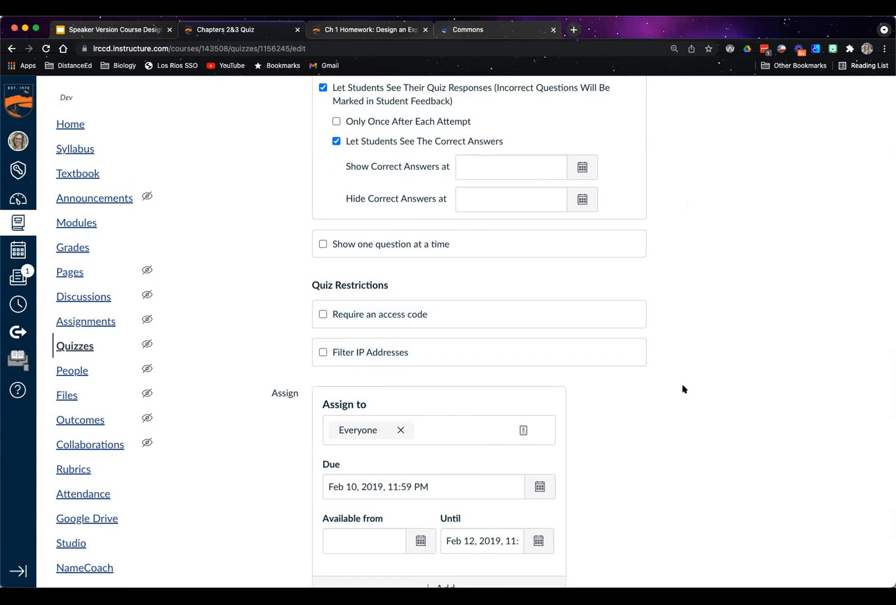
{"action": "scroll", "coordinate": [683, 388], "scroll_direction": "up", "scroll_amount": 3}
{"action": "scroll", "coordinate": [682, 389], "scroll_direction": "up", "scroll_amount": 10}
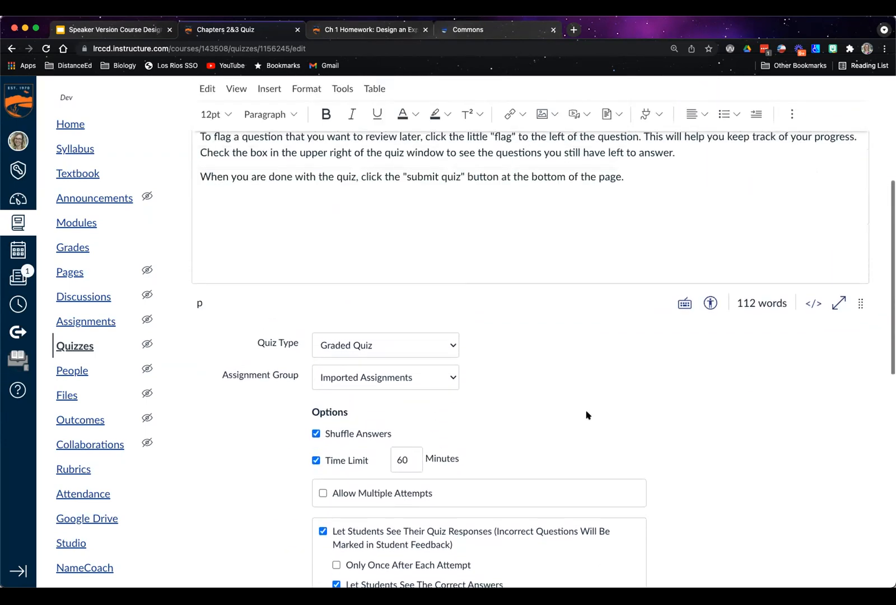
{"action": "scroll", "coordinate": [588, 417], "scroll_direction": "up", "scroll_amount": 8}
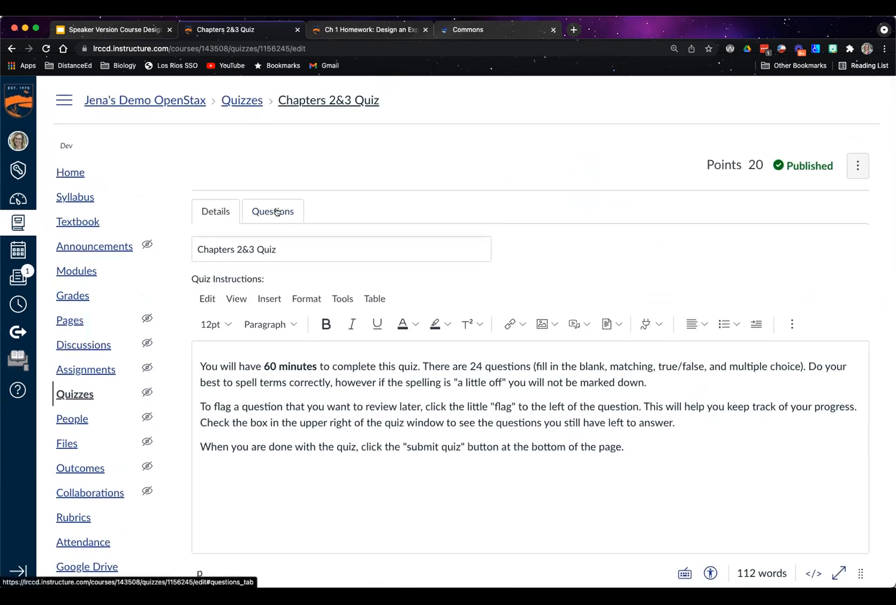
{"action": "left_click", "coordinate": [276, 211]}
{"action": "scroll", "coordinate": [549, 220], "scroll_direction": "down", "scroll_amount": 3}
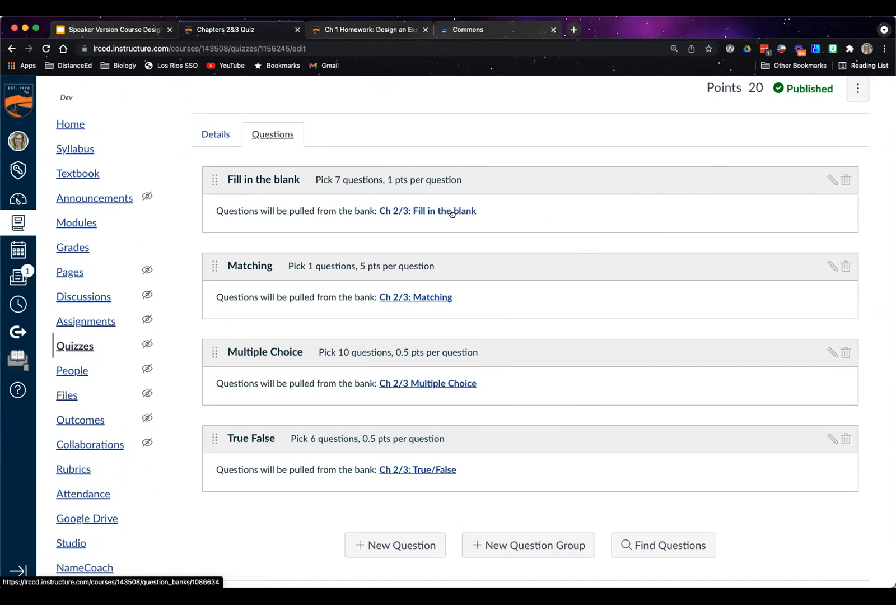
{"action": "scroll", "coordinate": [670, 320], "scroll_direction": "down", "scroll_amount": 3}
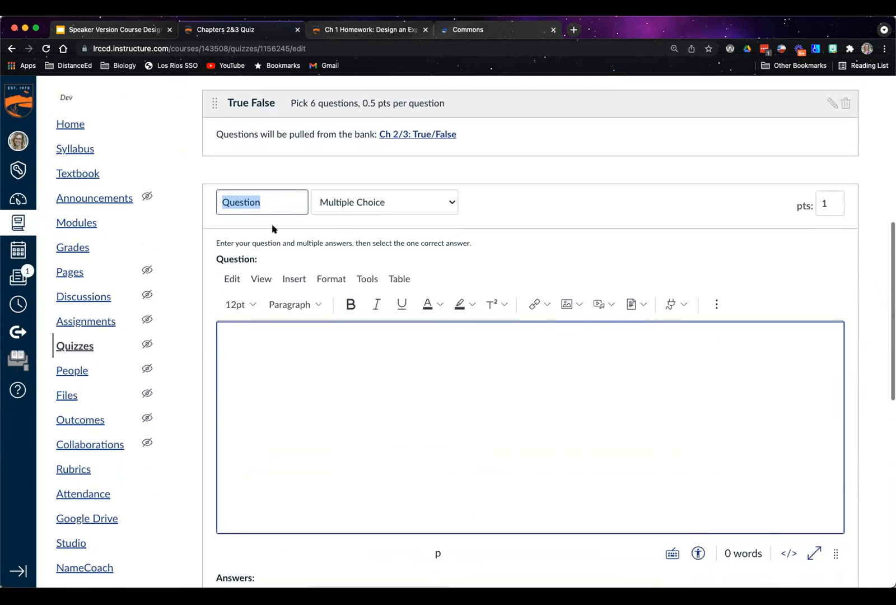
Review the available question types and set the new question's type to True/False
{"action": "left_click", "coordinate": [365, 202]}
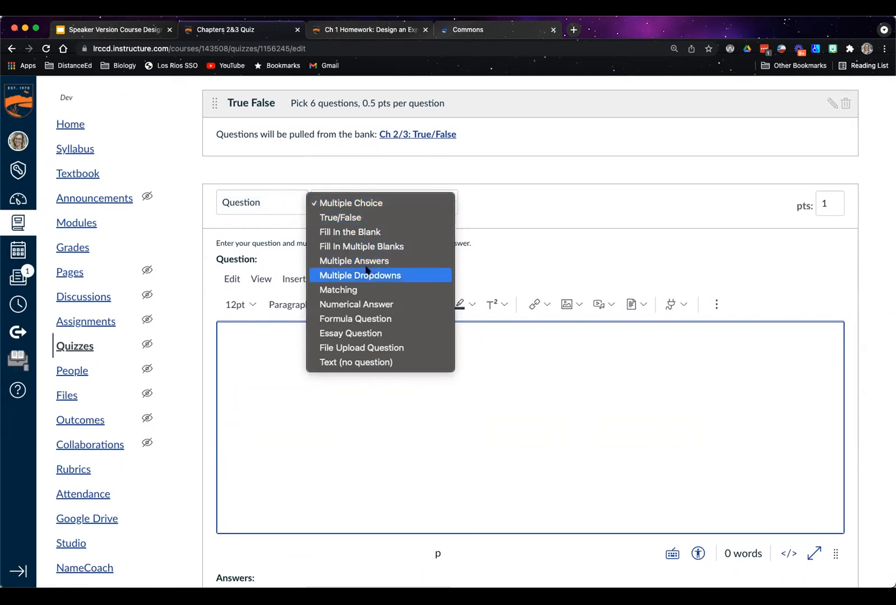
{"action": "left_click", "coordinate": [358, 203]}
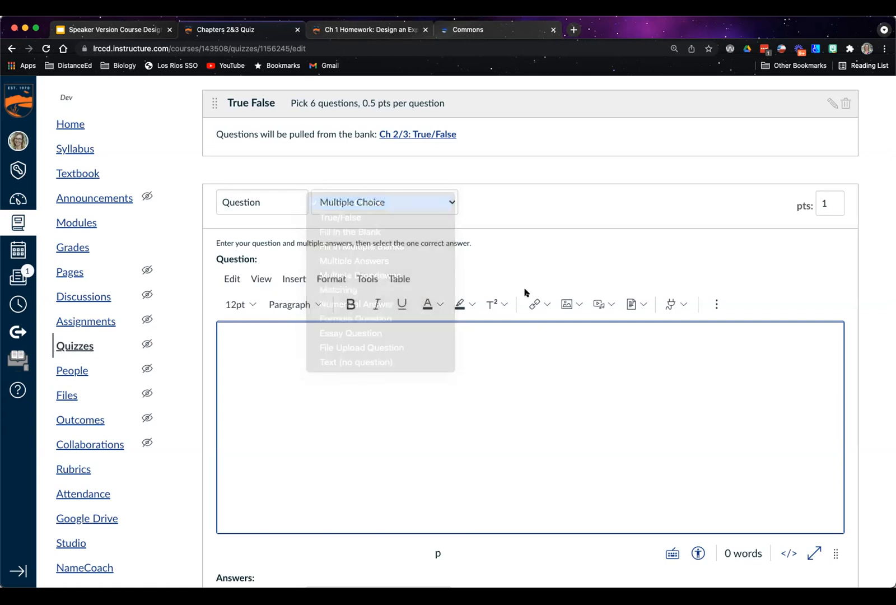
{"action": "left_click", "coordinate": [403, 200]}
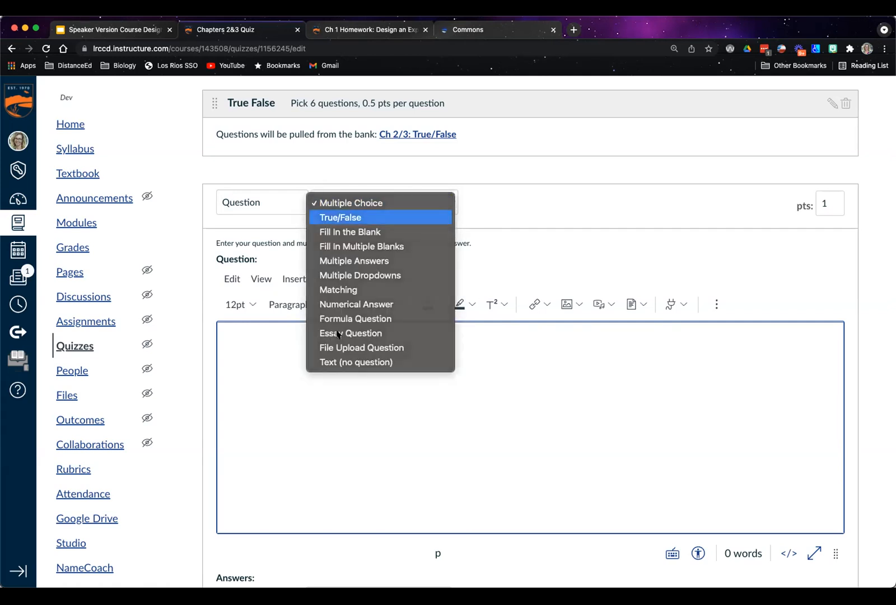
{"action": "left_click", "coordinate": [392, 217]}
Enter the question text "True or False. Your professor's first name is" followed by the instructor's first name
{"action": "type", "text": "True"}
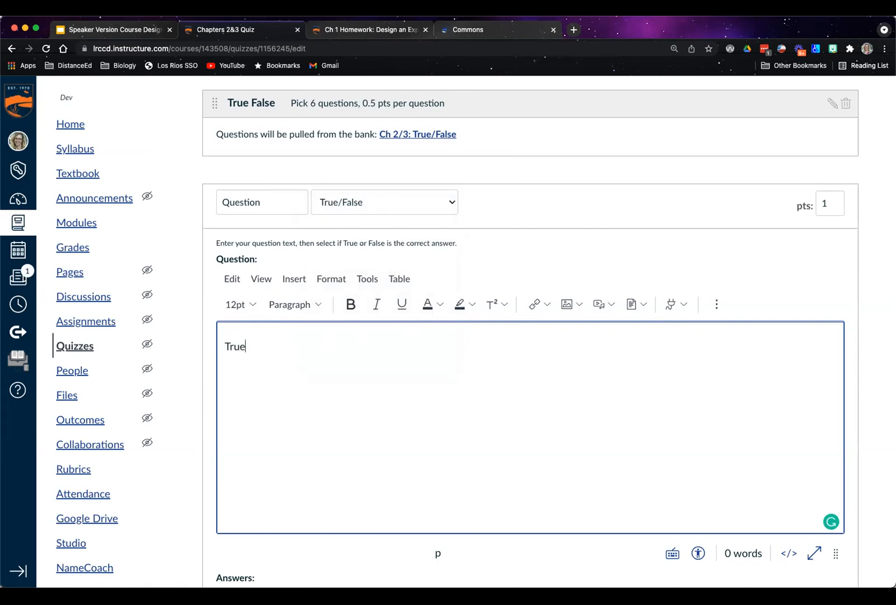
{"action": "type", "text": " or fFalse. YOur"}
{"action": "key", "text": "BackSpace"}
{"action": "type", "text": "our professor's first name is Jena"}
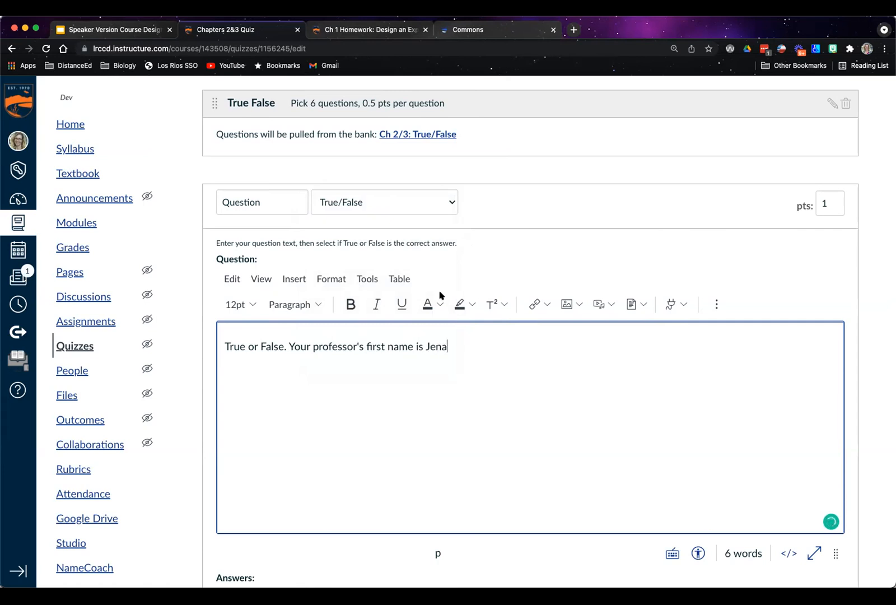
Set True as the correct answer and give it the comment "That's right. Way to go!"
{"action": "scroll", "coordinate": [376, 352], "scroll_direction": "down", "scroll_amount": 5}
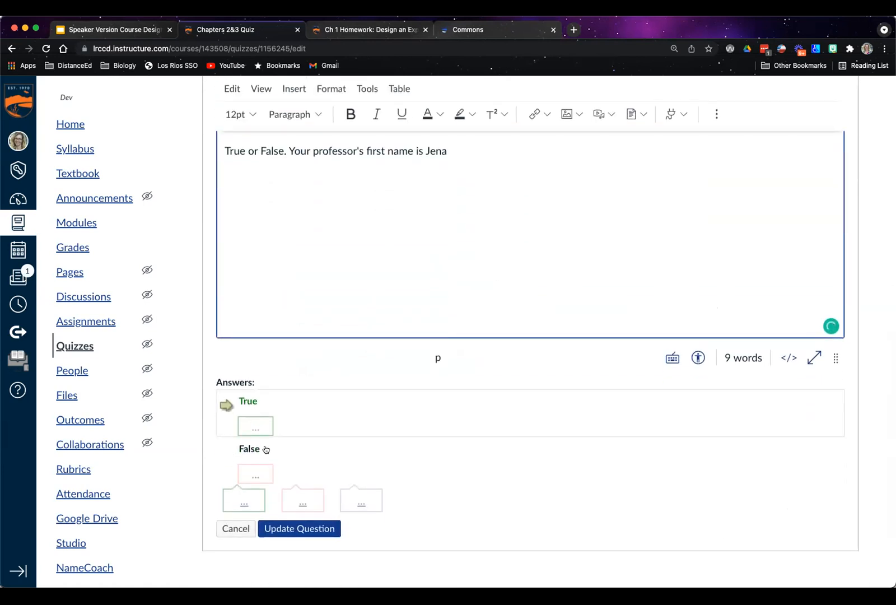
{"action": "scroll", "coordinate": [438, 346], "scroll_direction": "down", "scroll_amount": 3}
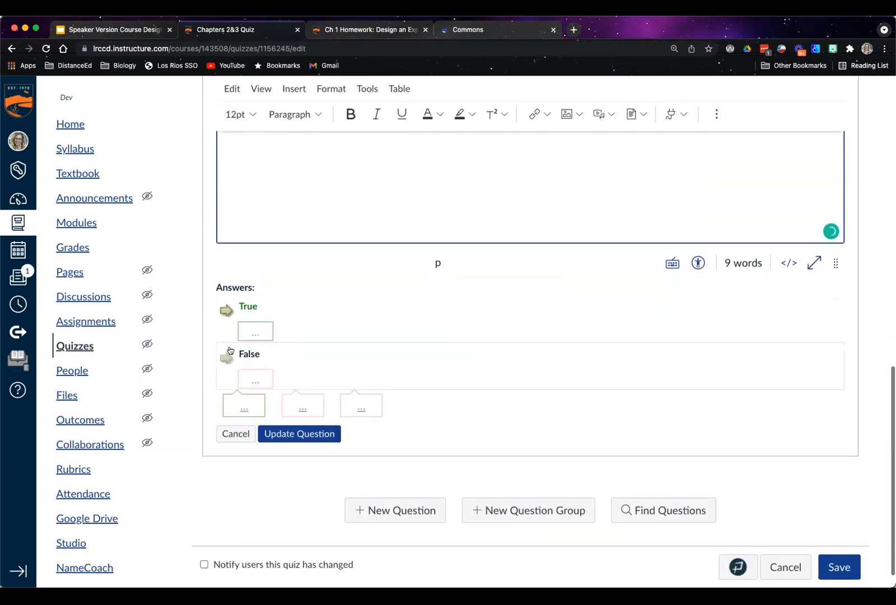
{"action": "left_click", "coordinate": [223, 309]}
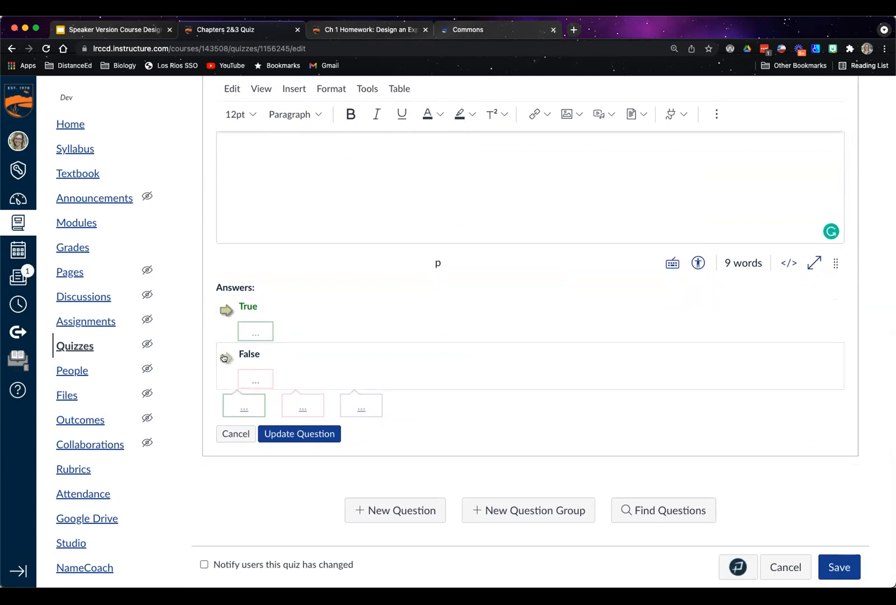
{"action": "left_click", "coordinate": [257, 330]}
{"action": "left_click", "coordinate": [287, 422]}
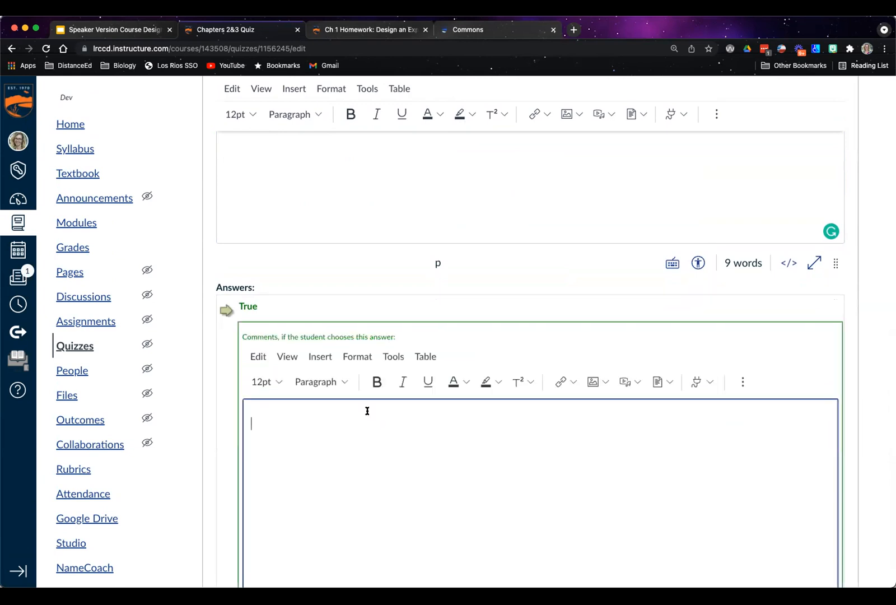
{"action": "type", "text": "That's right. Way to go!"}
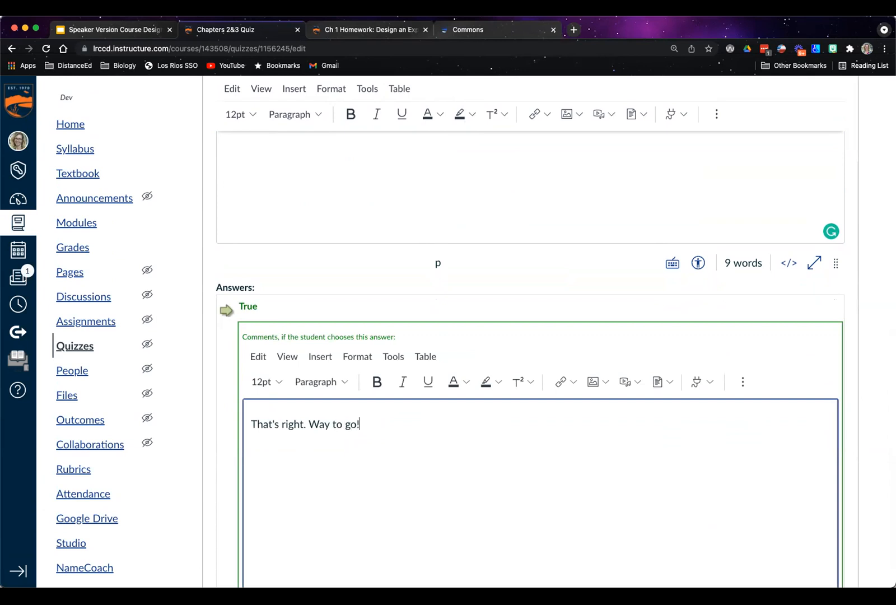
Give the False answer the comment "Oops, don't forget to look at my welcome letter" and finish editing both answer comments
{"action": "scroll", "coordinate": [414, 407], "scroll_direction": "down", "scroll_amount": 5}
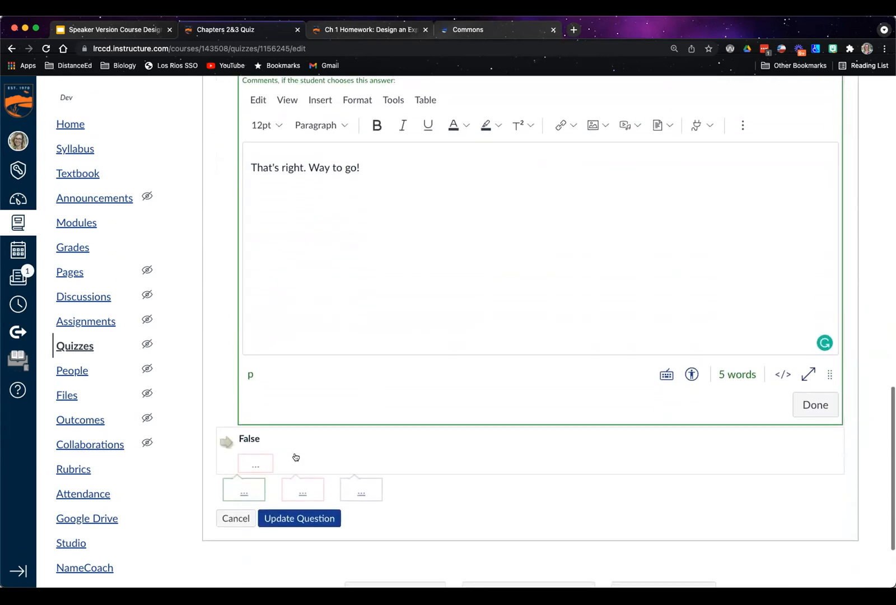
{"action": "left_click", "coordinate": [295, 457]}
{"action": "left_click", "coordinate": [289, 535]}
{"action": "type", "text": "Oops, don't forget to look at my welcome letter"}
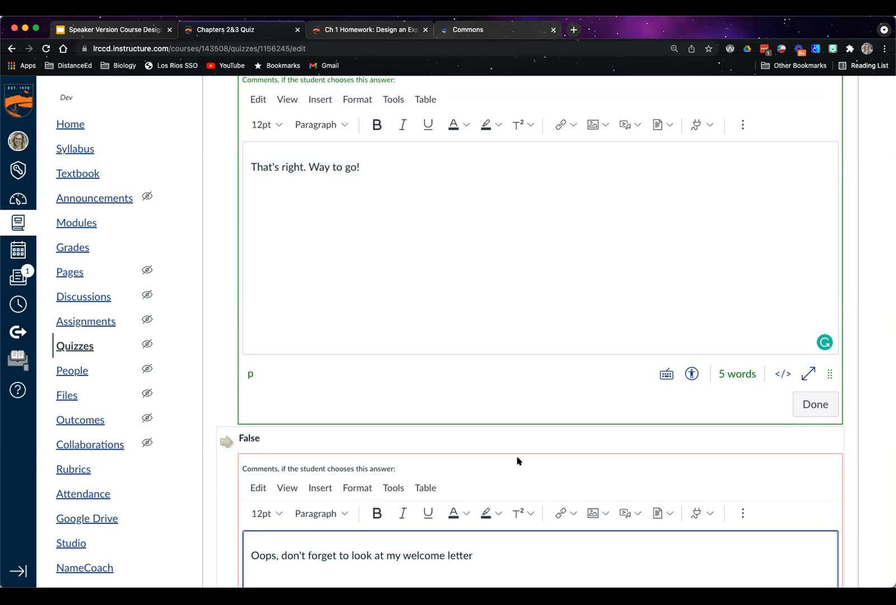
{"action": "scroll", "coordinate": [473, 314], "scroll_direction": "down", "scroll_amount": 5}
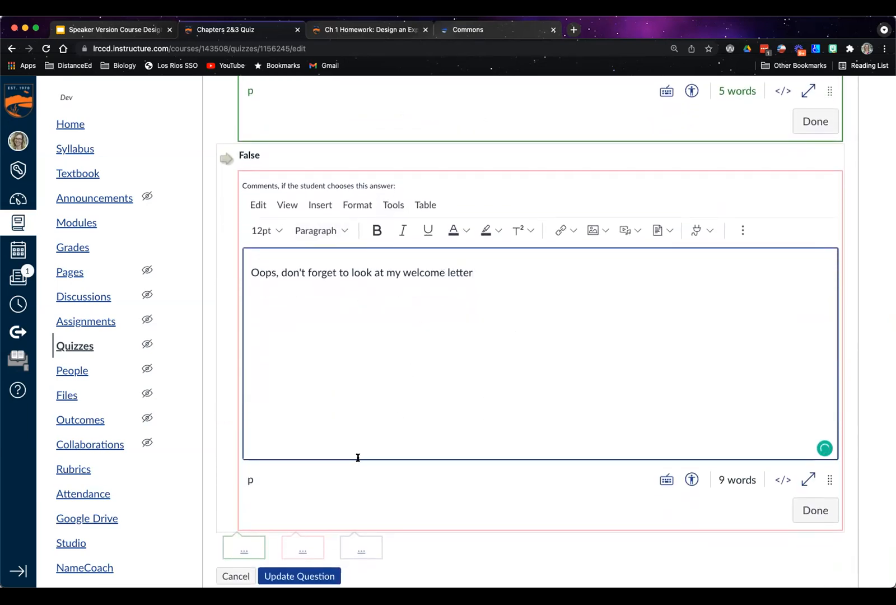
{"action": "left_click", "coordinate": [815, 510]}
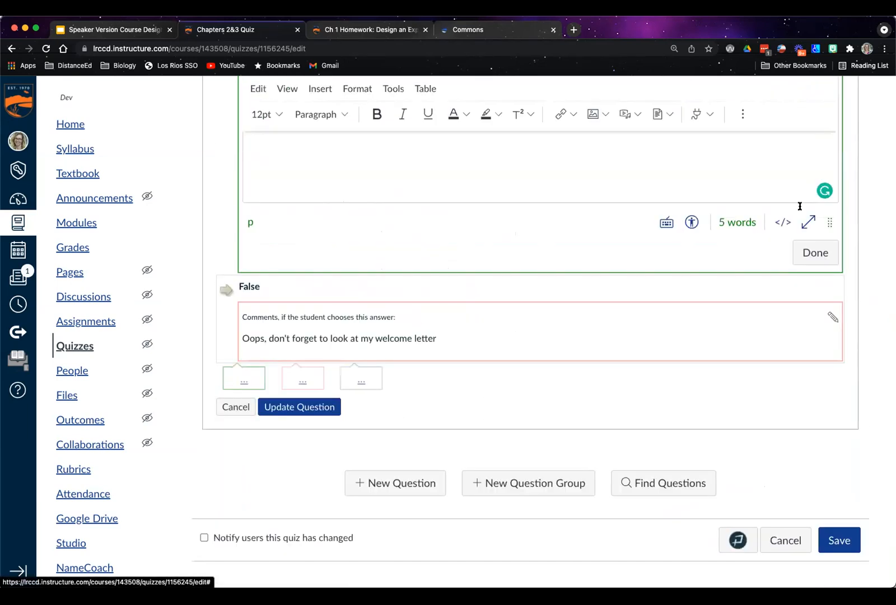
{"action": "left_click", "coordinate": [813, 252]}
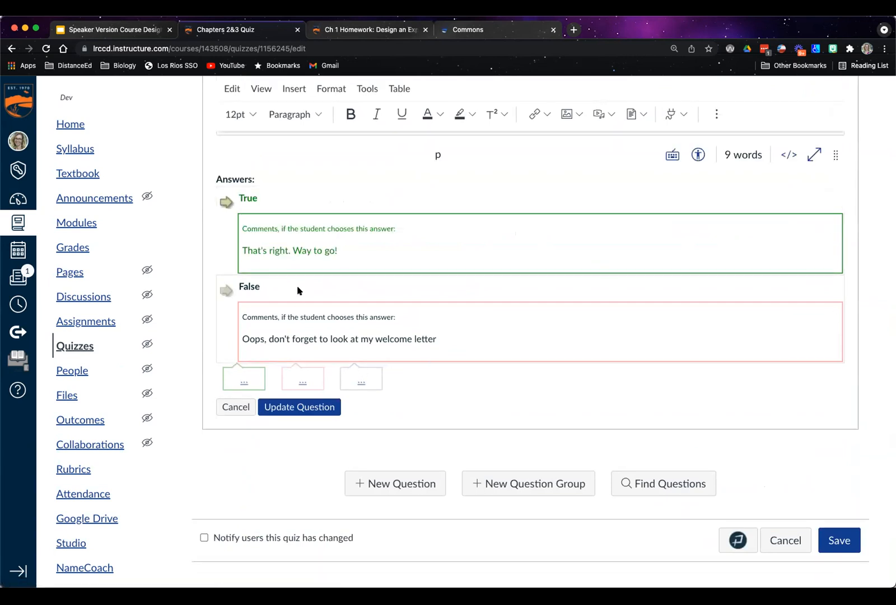
Update the question, check its answers by showing the question details, and hide the details again
{"action": "scroll", "coordinate": [291, 291], "scroll_direction": "up", "scroll_amount": 1}
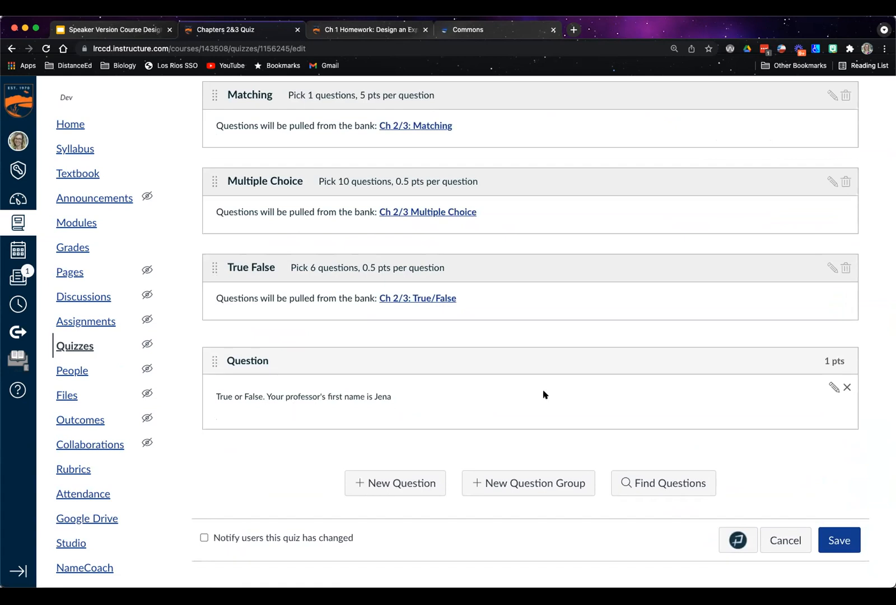
{"action": "scroll", "coordinate": [544, 394], "scroll_direction": "up", "scroll_amount": 5}
{"action": "left_click", "coordinate": [263, 196]}
{"action": "scroll", "coordinate": [462, 260], "scroll_direction": "down", "scroll_amount": 6}
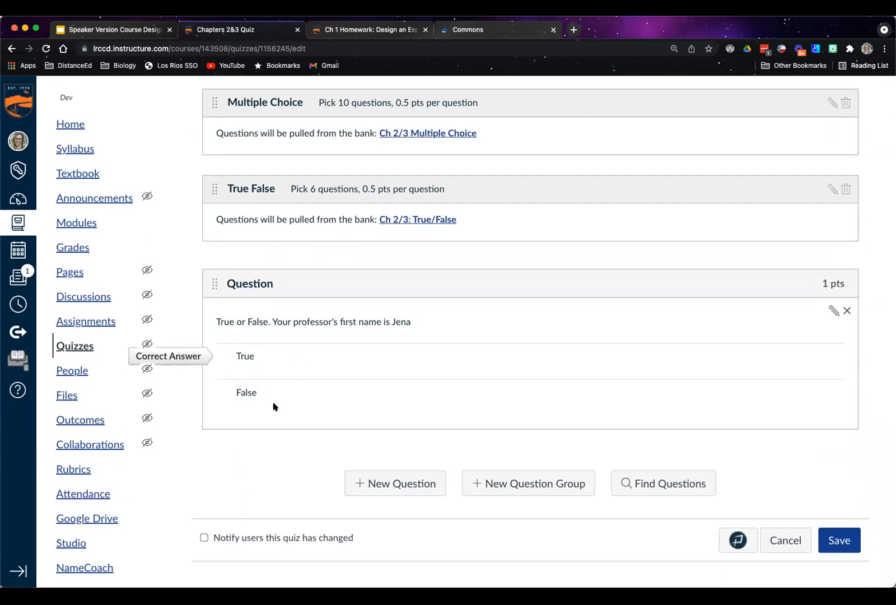
{"action": "scroll", "coordinate": [284, 311], "scroll_direction": "up", "scroll_amount": 3}
{"action": "scroll", "coordinate": [285, 312], "scroll_direction": "up", "scroll_amount": 3}
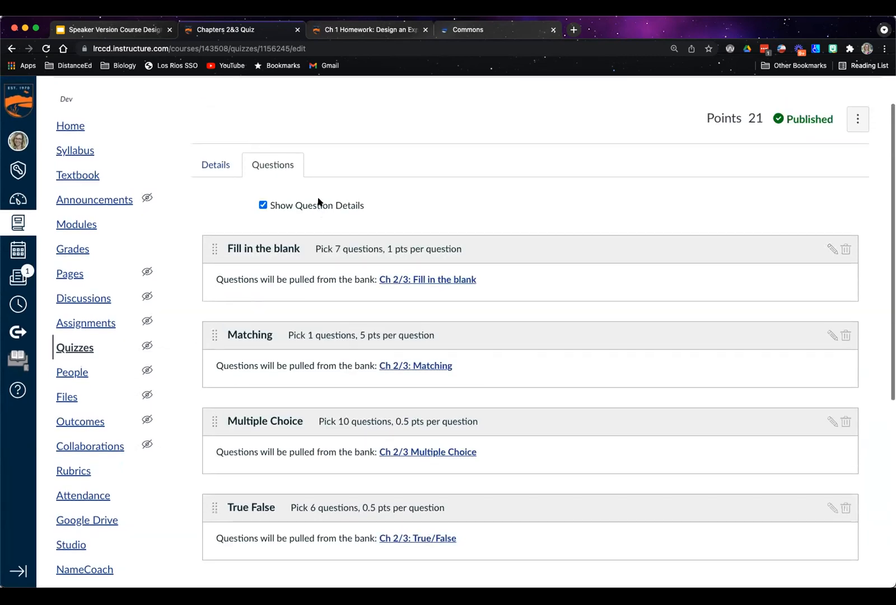
{"action": "left_click", "coordinate": [262, 204]}
Check the quiz's details, return to its questions and save the Chapters 2&3 Quiz
{"action": "left_click", "coordinate": [216, 165]}
{"action": "scroll", "coordinate": [468, 290], "scroll_direction": "down", "scroll_amount": 3}
{"action": "scroll", "coordinate": [466, 286], "scroll_direction": "up", "scroll_amount": 3}
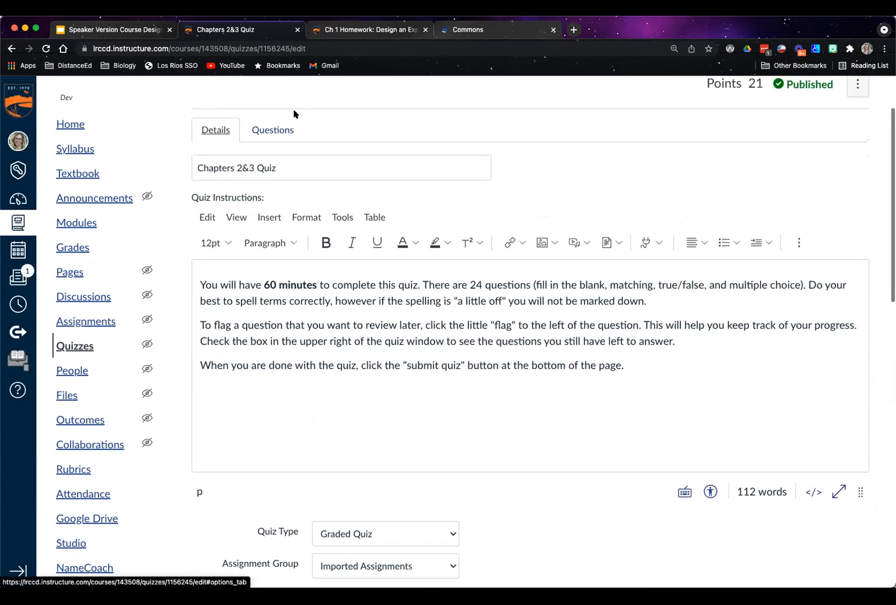
{"action": "left_click", "coordinate": [273, 130]}
{"action": "scroll", "coordinate": [549, 320], "scroll_direction": "down", "scroll_amount": 2}
{"action": "scroll", "coordinate": [547, 323], "scroll_direction": "down", "scroll_amount": 2}
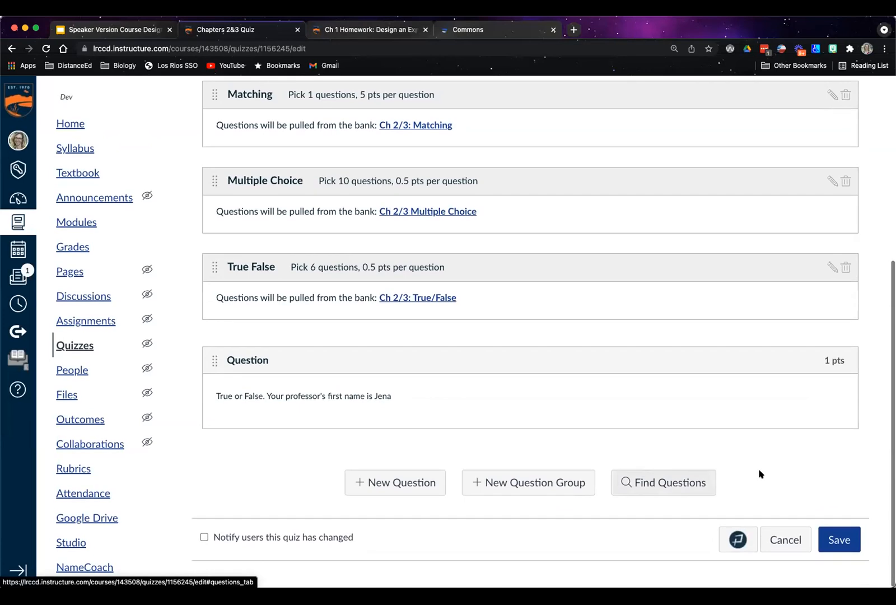
{"action": "left_click", "coordinate": [836, 541]}
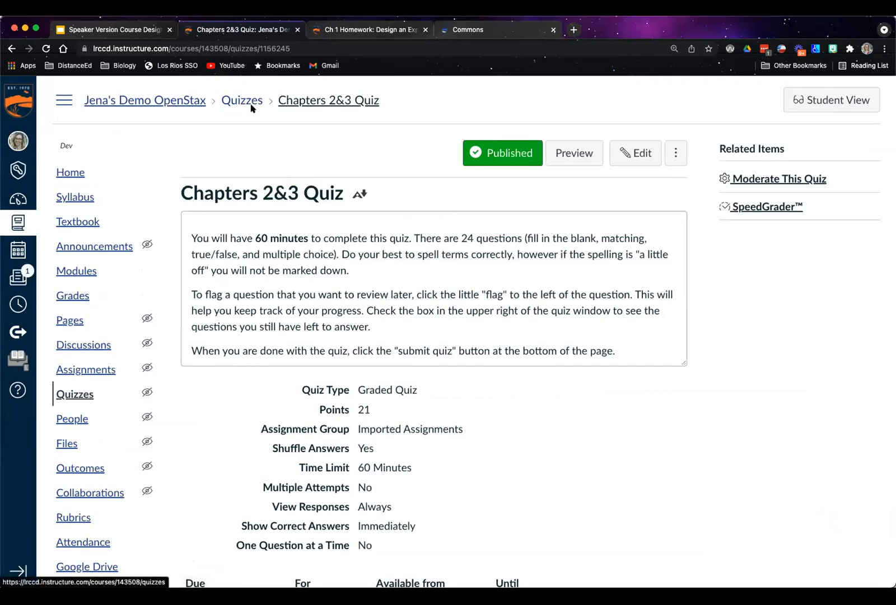
Go to the course's quizzes and open the management page for its question banks
{"action": "left_click", "coordinate": [76, 394]}
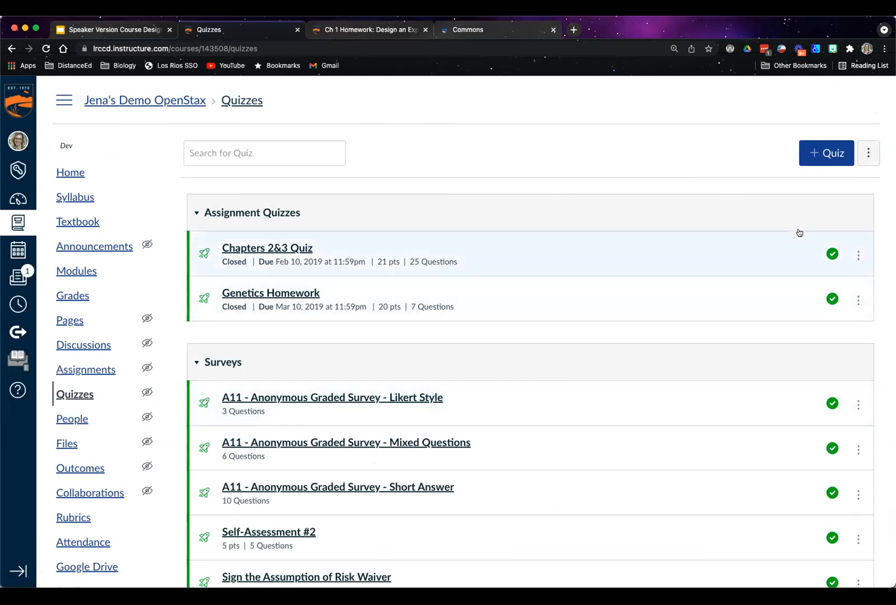
{"action": "left_click", "coordinate": [867, 155]}
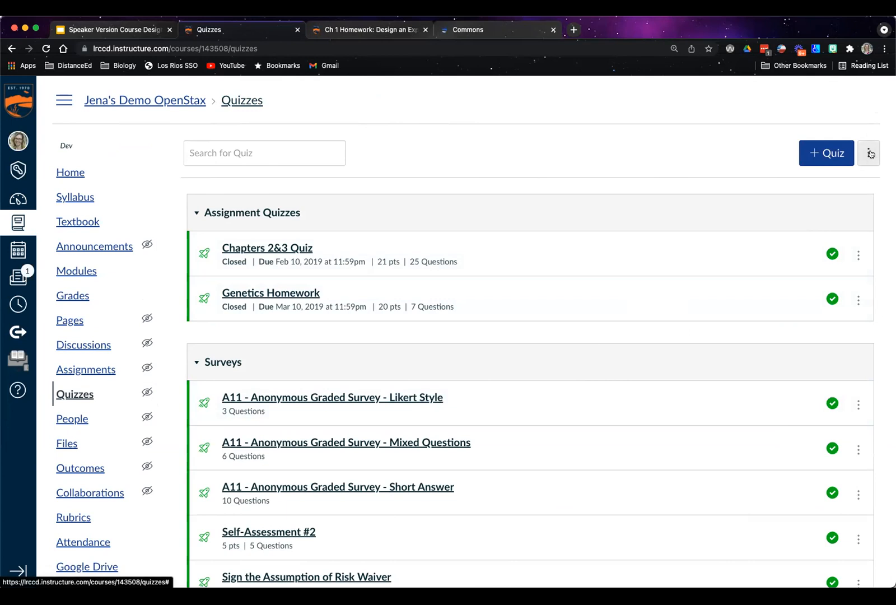
{"action": "left_click", "coordinate": [870, 153]}
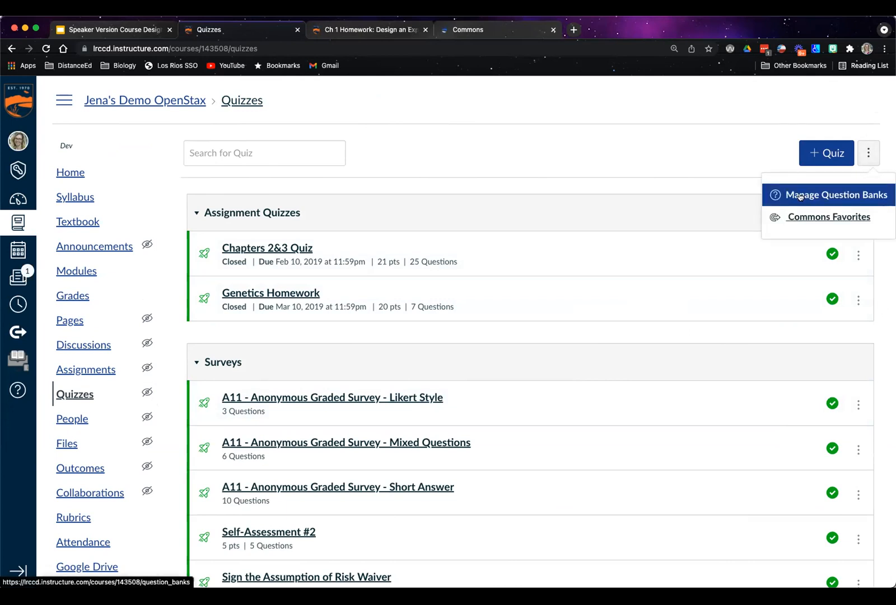
{"action": "left_click", "coordinate": [855, 195]}
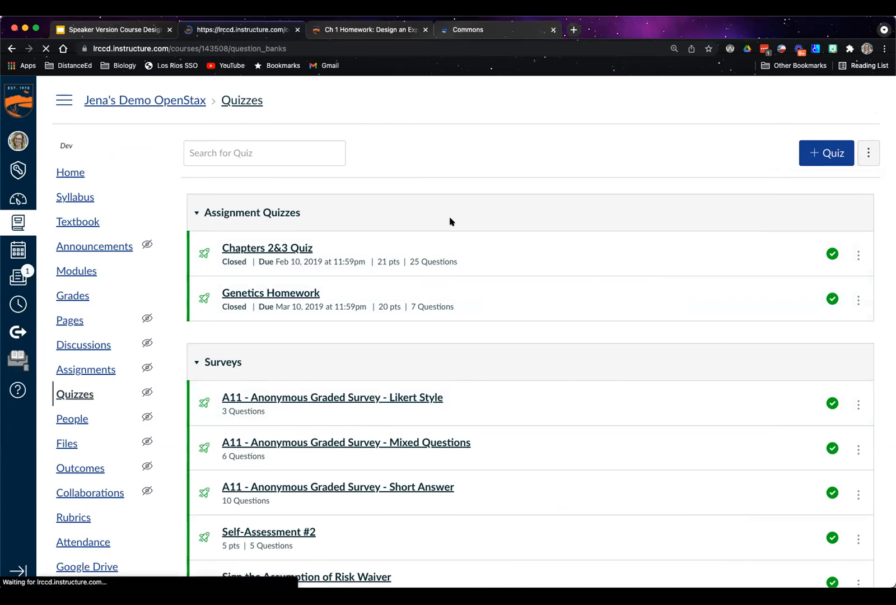
{"action": "scroll", "coordinate": [508, 306], "scroll_direction": "down", "scroll_amount": 3}
{"action": "scroll", "coordinate": [508, 306], "scroll_direction": "up", "scroll_amount": 3}
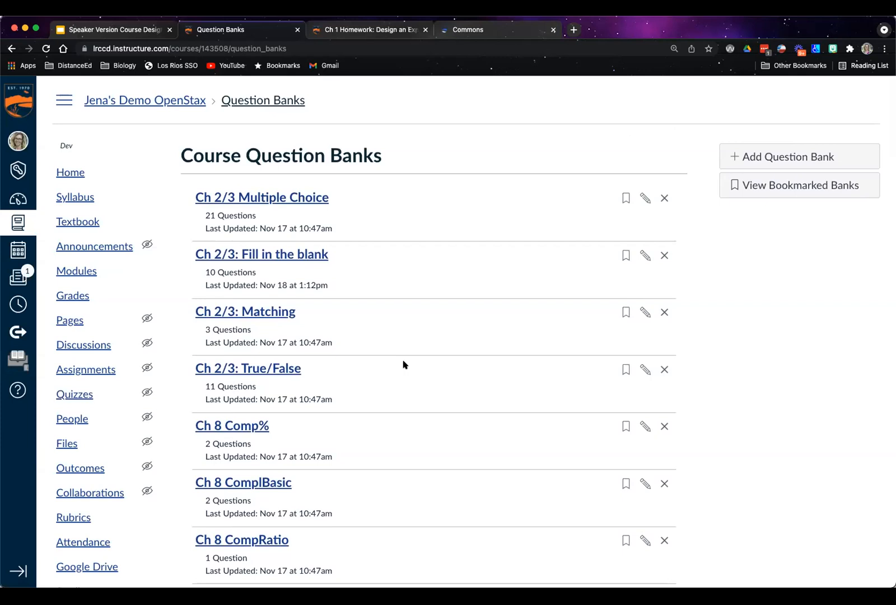
Open the Ch 2/3 Multiple Choice bank, show question details, and examine the answers and their feedback comments
{"action": "left_click", "coordinate": [279, 201]}
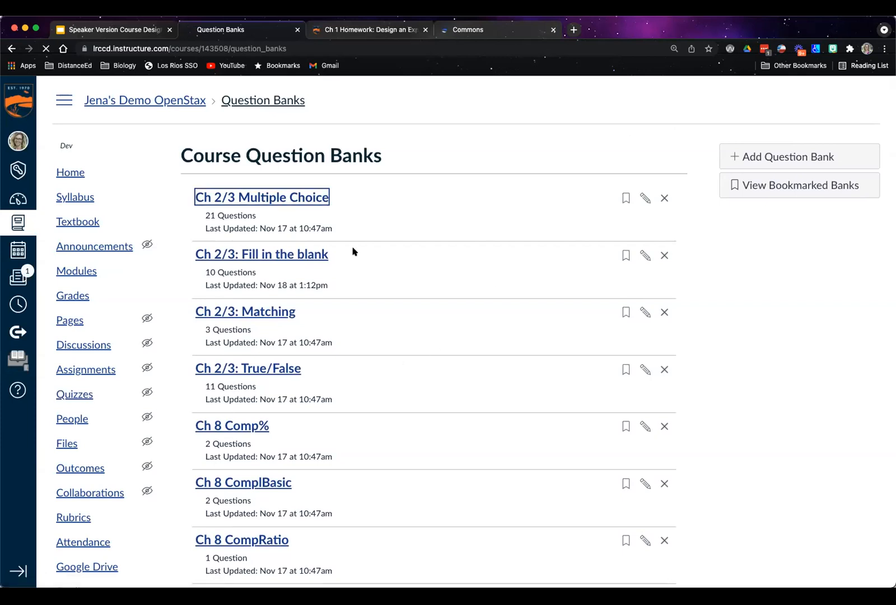
{"action": "scroll", "coordinate": [445, 310], "scroll_direction": "down", "scroll_amount": 3}
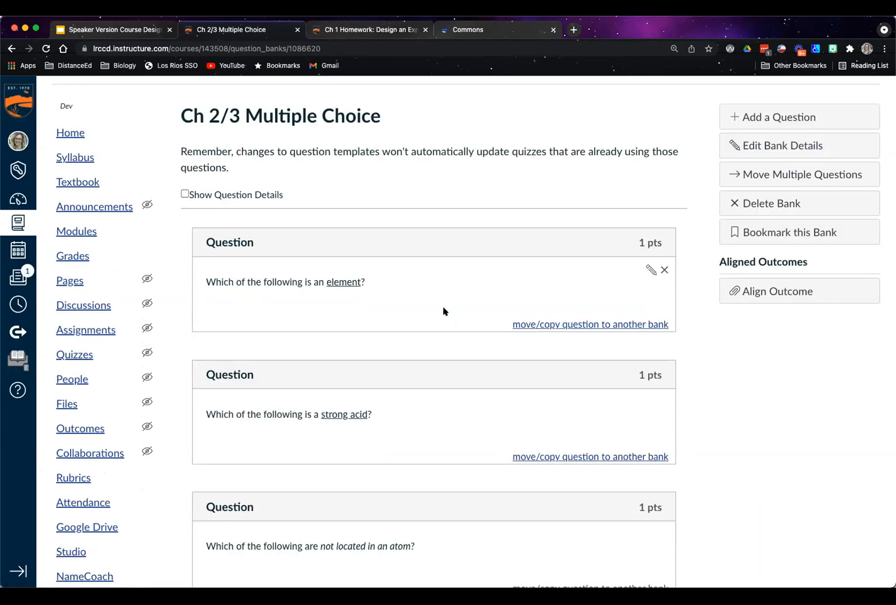
{"action": "scroll", "coordinate": [444, 310], "scroll_direction": "down", "scroll_amount": 10}
{"action": "scroll", "coordinate": [444, 310], "scroll_direction": "up", "scroll_amount": 15}
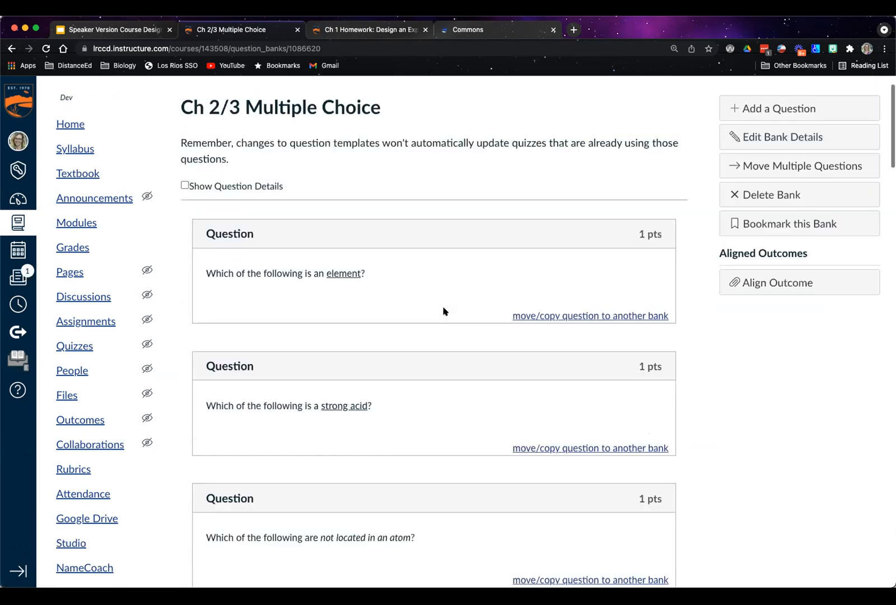
{"action": "left_click", "coordinate": [184, 234]}
{"action": "scroll", "coordinate": [466, 276], "scroll_direction": "down", "scroll_amount": 3}
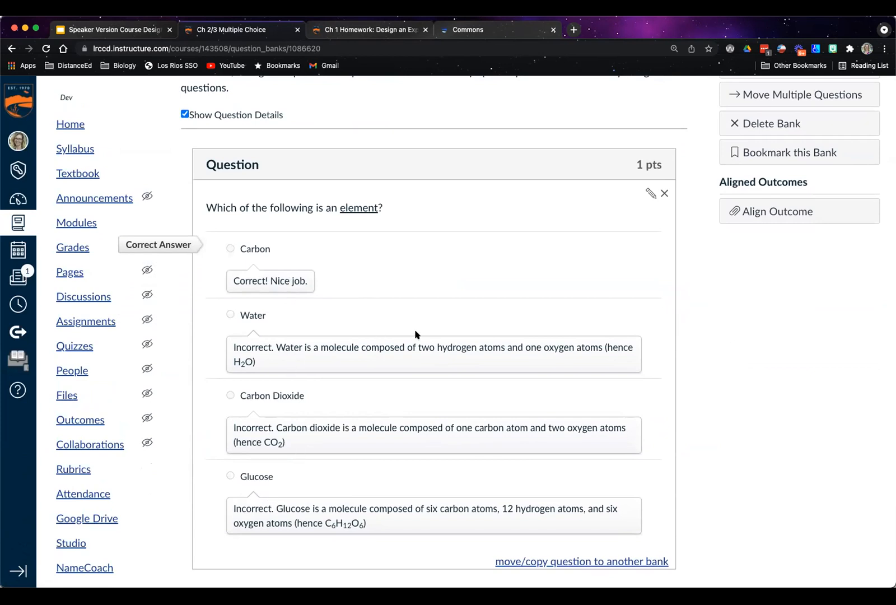
{"action": "scroll", "coordinate": [415, 334], "scroll_direction": "down", "scroll_amount": 9}
{"action": "scroll", "coordinate": [306, 388], "scroll_direction": "down", "scroll_amount": 20}
{"action": "scroll", "coordinate": [306, 388], "scroll_direction": "down", "scroll_amount": 20}
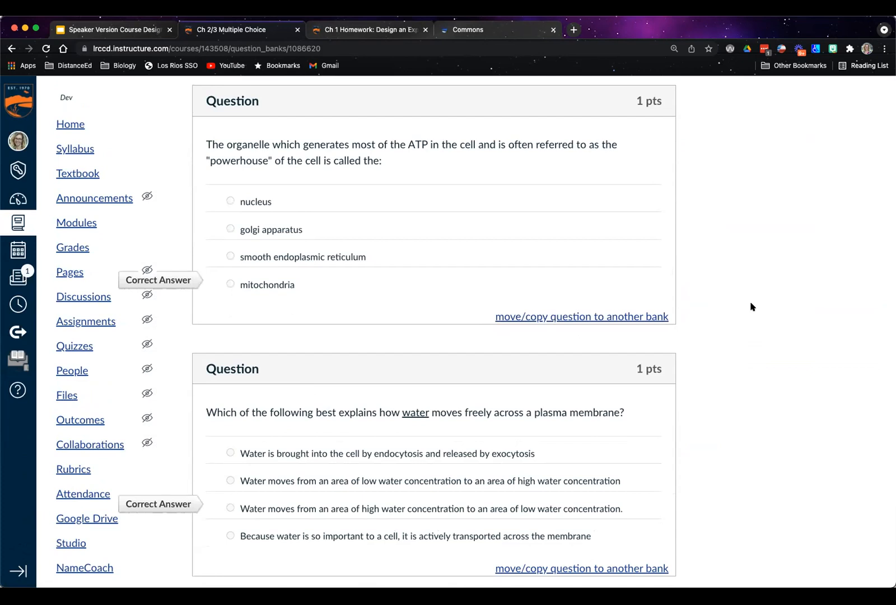
{"action": "scroll", "coordinate": [756, 263], "scroll_direction": "down", "scroll_amount": 15}
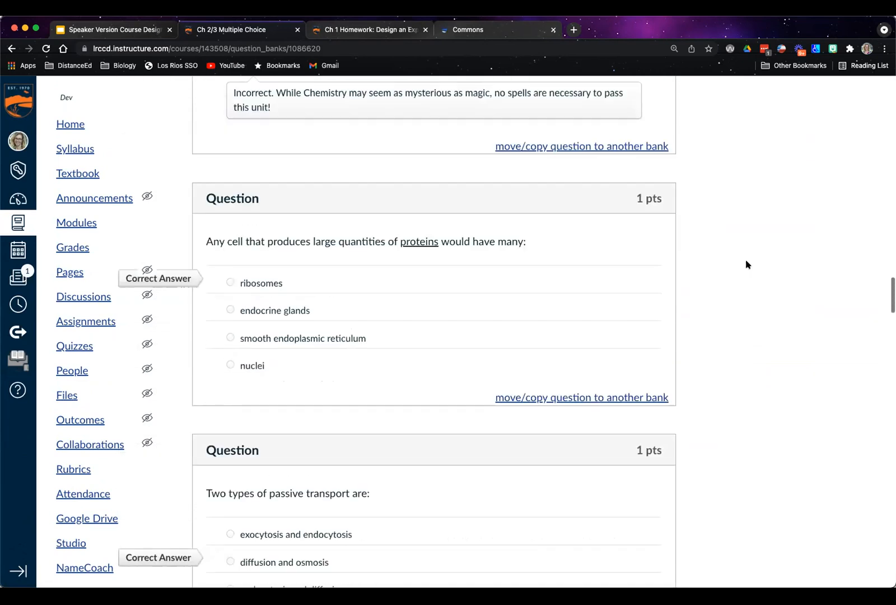
{"action": "scroll", "coordinate": [744, 264], "scroll_direction": "up", "scroll_amount": 15}
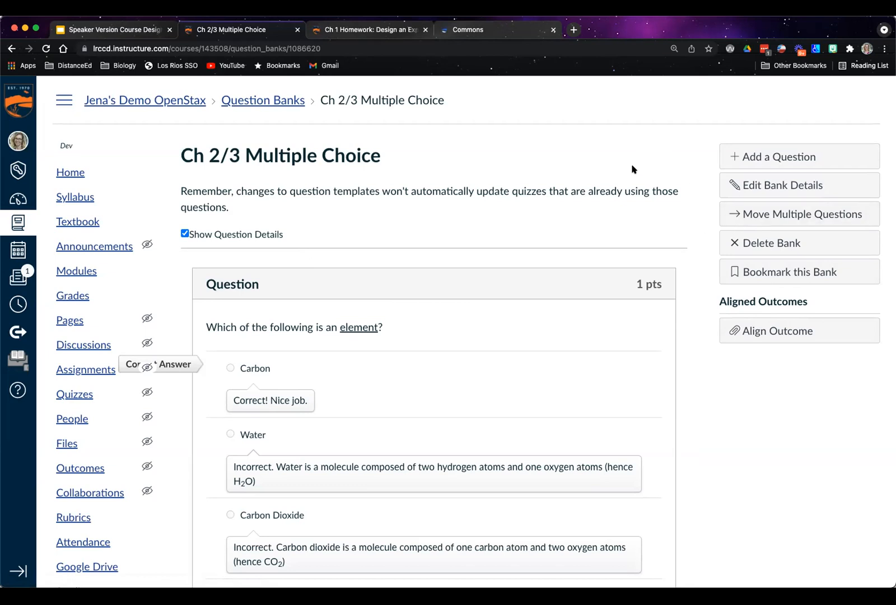
Return to the course question banks, add a new bank with the default name, and open it
{"action": "left_click", "coordinate": [263, 100]}
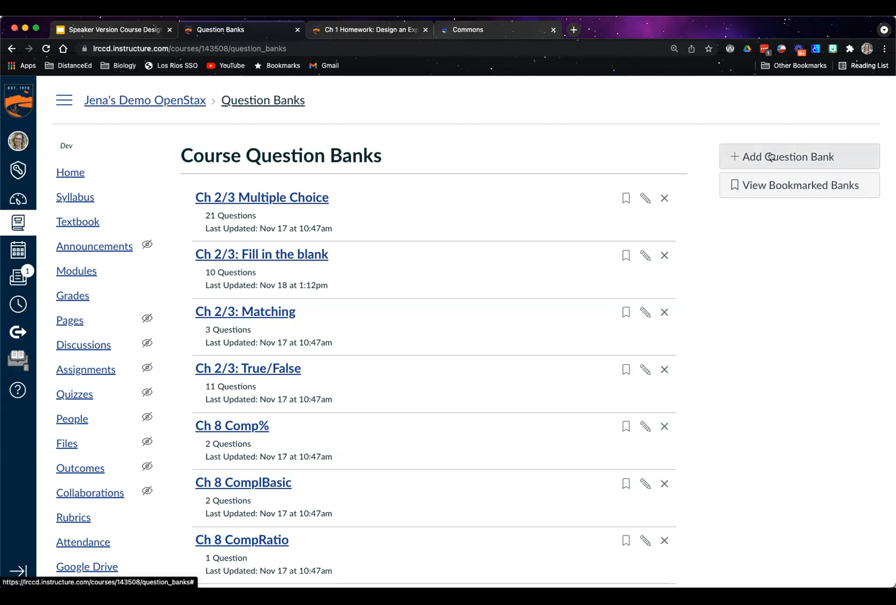
{"action": "left_click", "coordinate": [770, 157]}
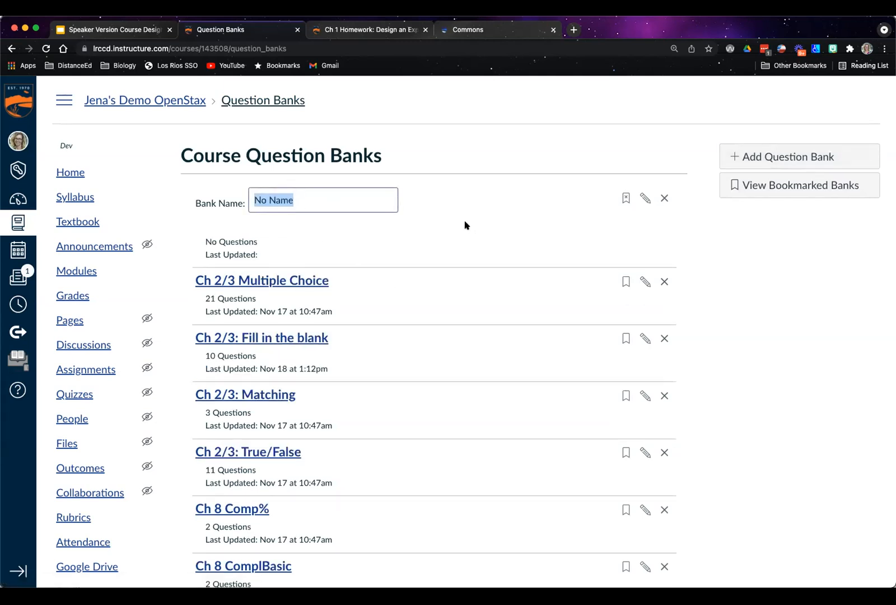
{"action": "left_click", "coordinate": [300, 197]}
{"action": "key", "text": "Return"}
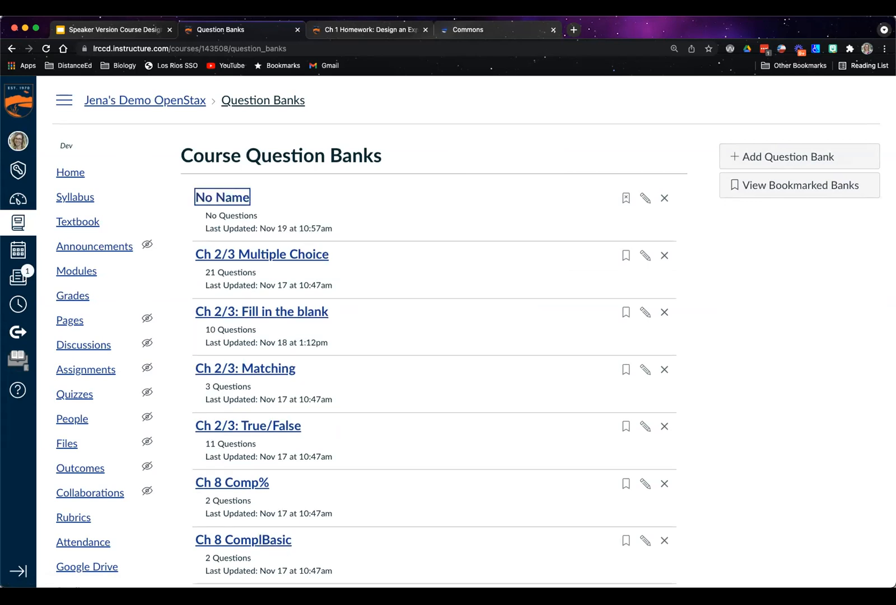
{"action": "left_click", "coordinate": [231, 196]}
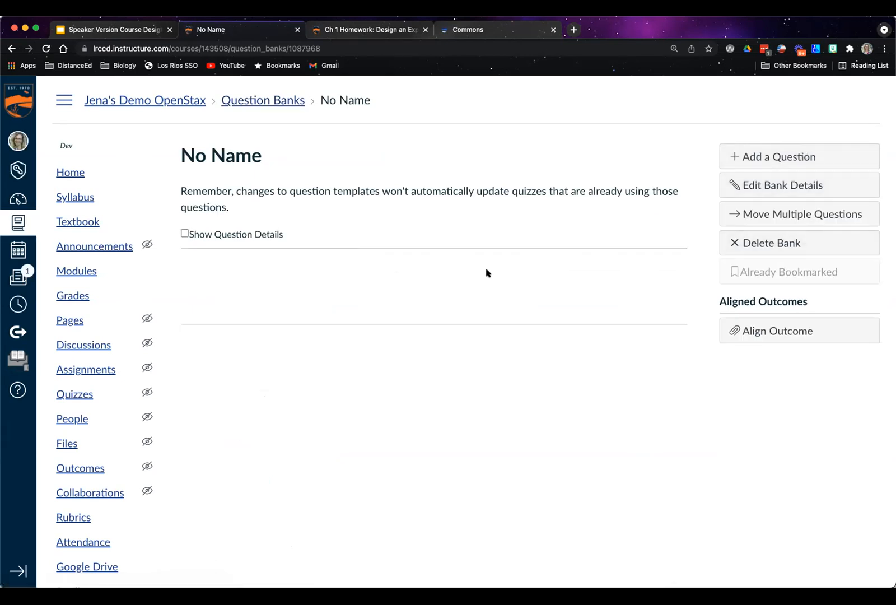
Go back to the course's quizzes and open the Chapters 2&3 Quiz
{"action": "left_click", "coordinate": [343, 29]}
{"action": "left_click", "coordinate": [84, 290]}
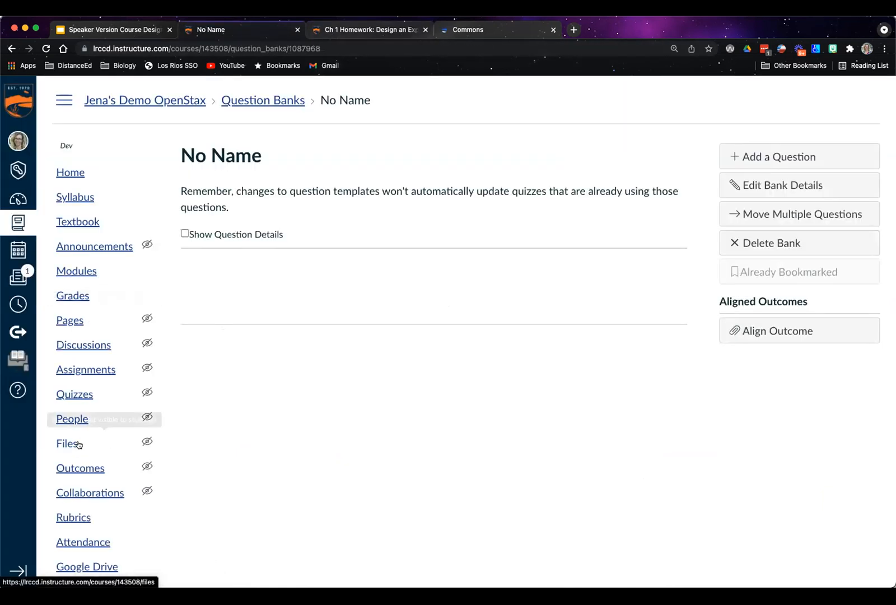
{"action": "scroll", "coordinate": [83, 440], "scroll_direction": "down", "scroll_amount": 5}
{"action": "left_click", "coordinate": [75, 203]}
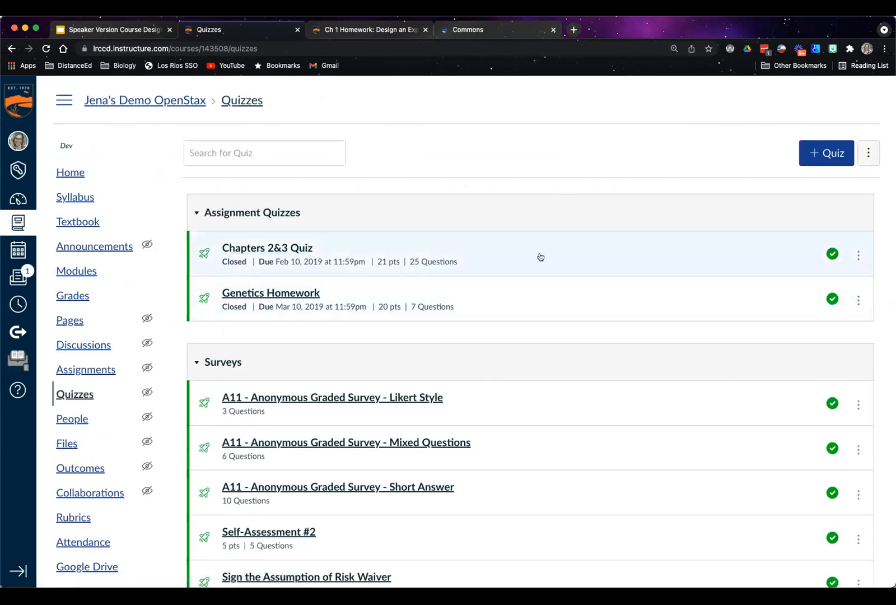
{"action": "left_click", "coordinate": [535, 255]}
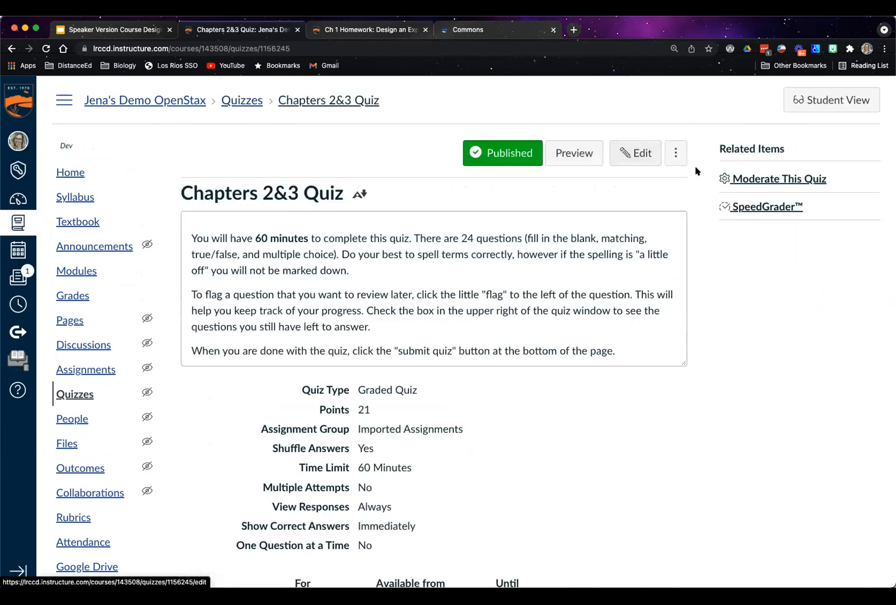
Open the Chapters 2&3 Quiz for editing and start a new question group after its existing questions
{"action": "left_click", "coordinate": [638, 153]}
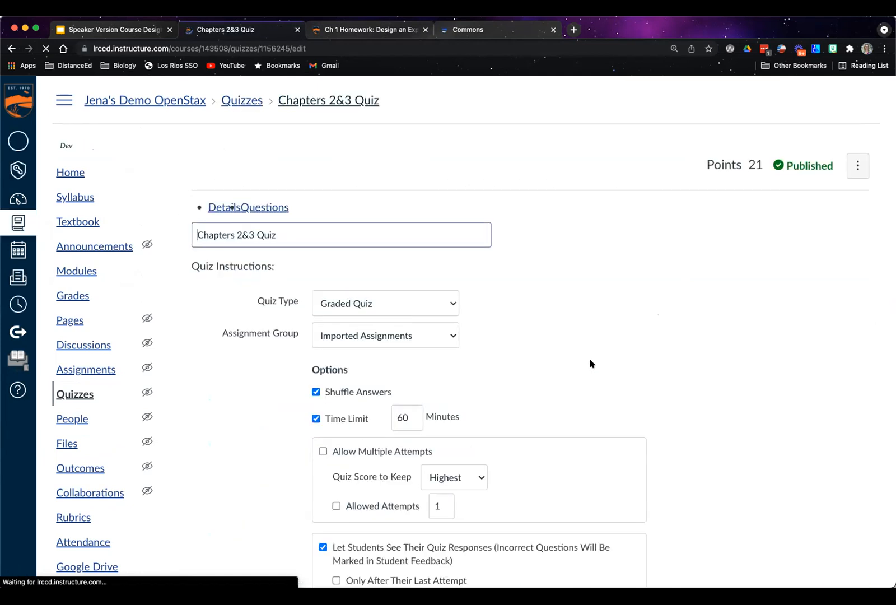
{"action": "left_click", "coordinate": [268, 211]}
{"action": "scroll", "coordinate": [446, 230], "scroll_direction": "down", "scroll_amount": 5}
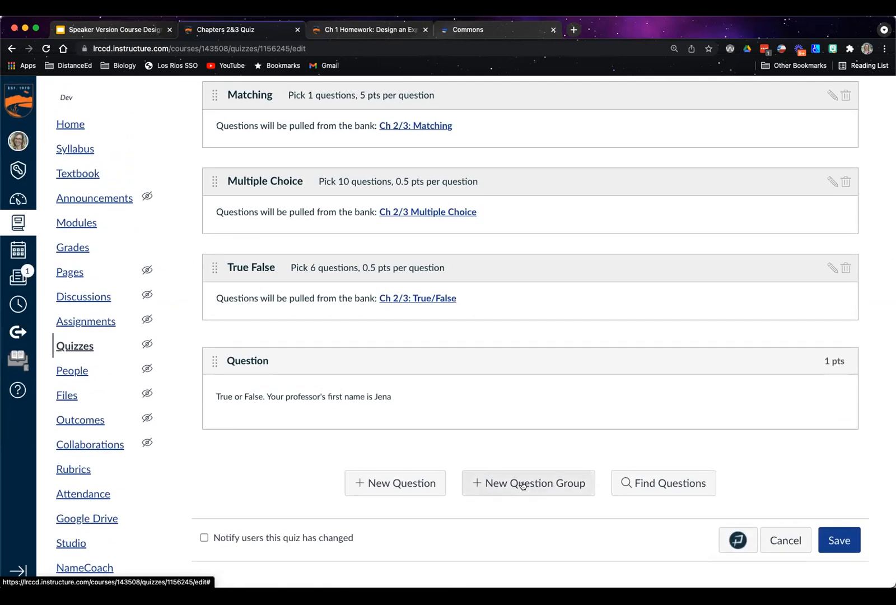
{"action": "left_click", "coordinate": [522, 485]}
{"action": "scroll", "coordinate": [504, 459], "scroll_direction": "down", "scroll_amount": 1}
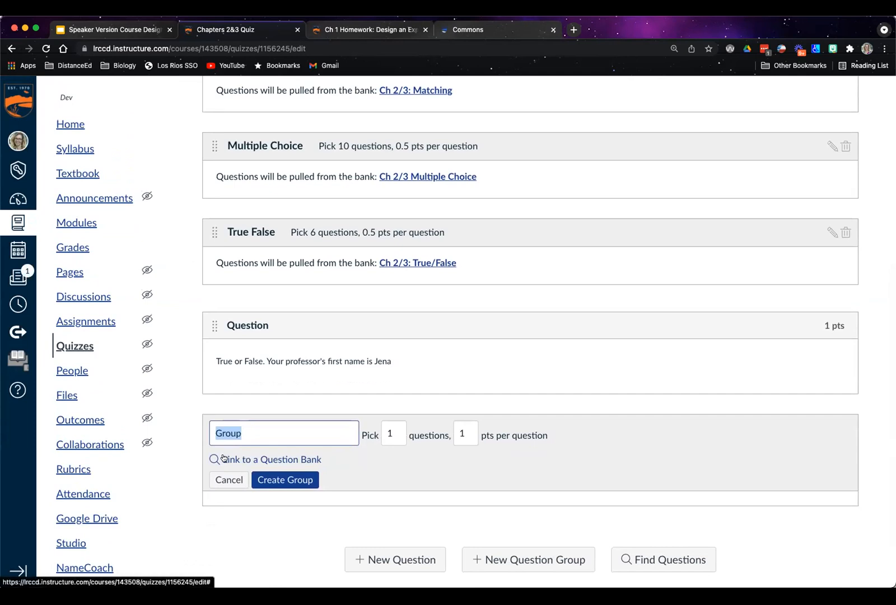
Link the new question group to the Unfiled Questions bank from Jena's Demo OpenStax
{"action": "left_click", "coordinate": [283, 459]}
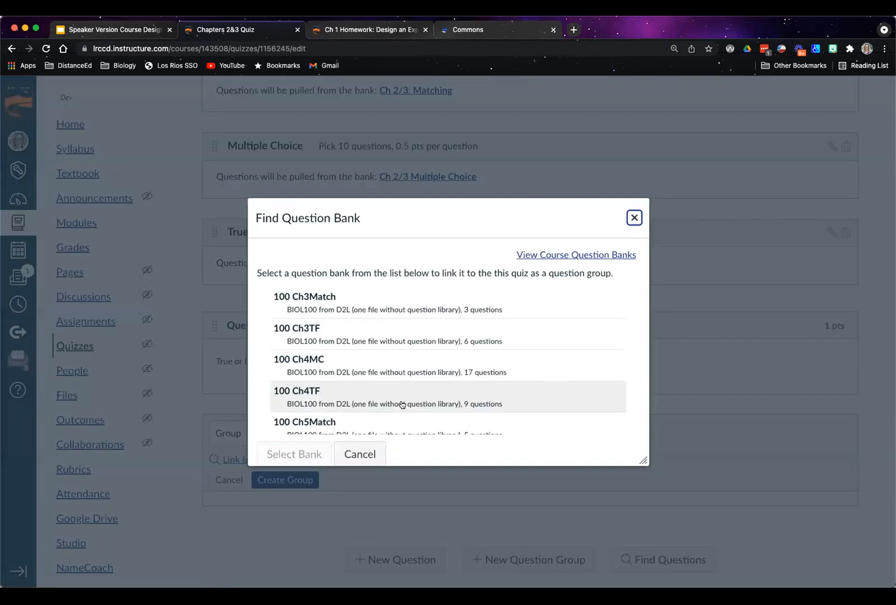
{"action": "scroll", "coordinate": [348, 361], "scroll_direction": "down", "scroll_amount": 10}
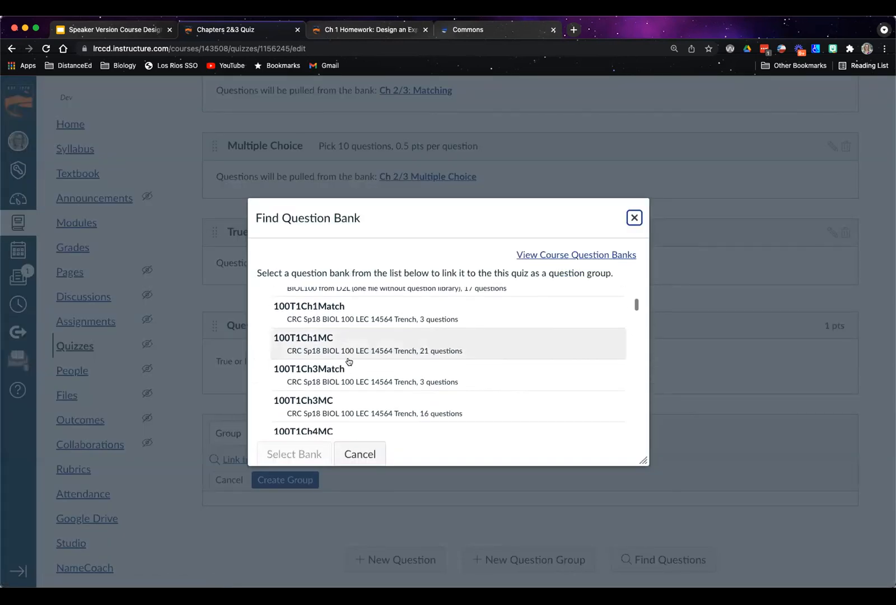
{"action": "scroll", "coordinate": [348, 361], "scroll_direction": "down", "scroll_amount": 10}
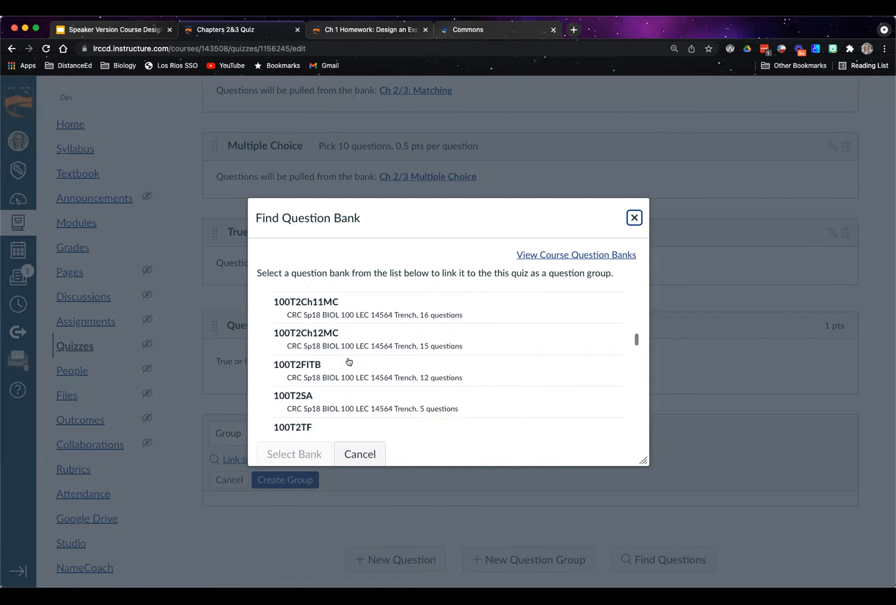
{"action": "scroll", "coordinate": [348, 361], "scroll_direction": "down", "scroll_amount": 15}
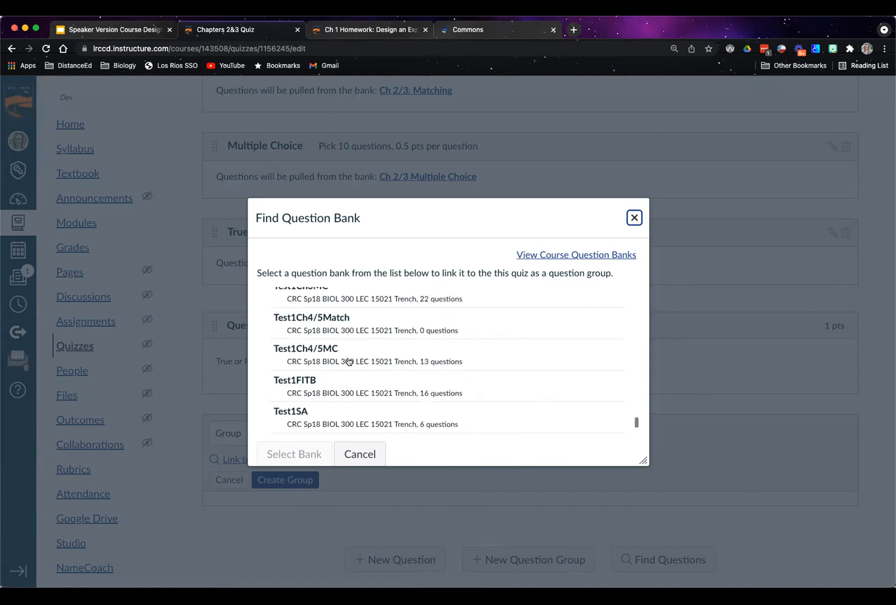
{"action": "left_click", "coordinate": [320, 414]}
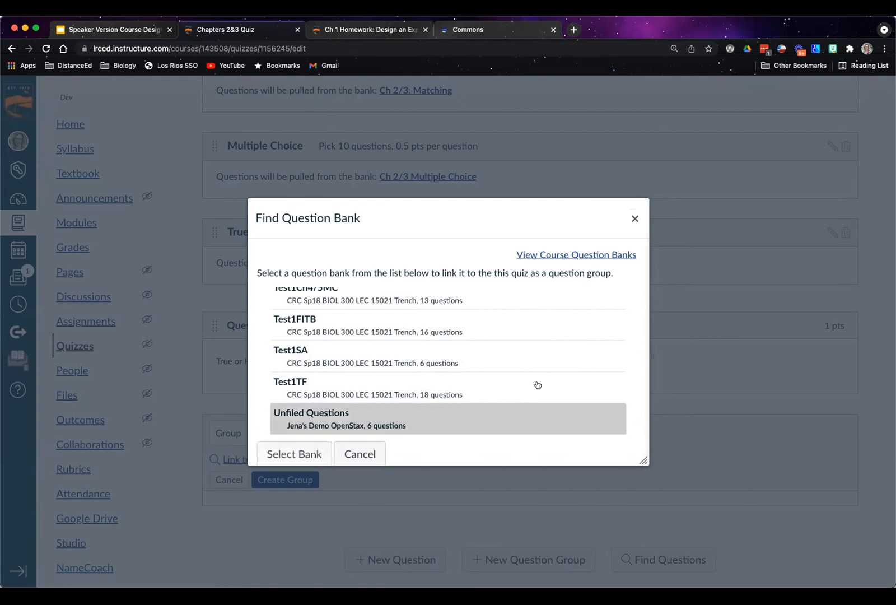
{"action": "left_click", "coordinate": [302, 453]}
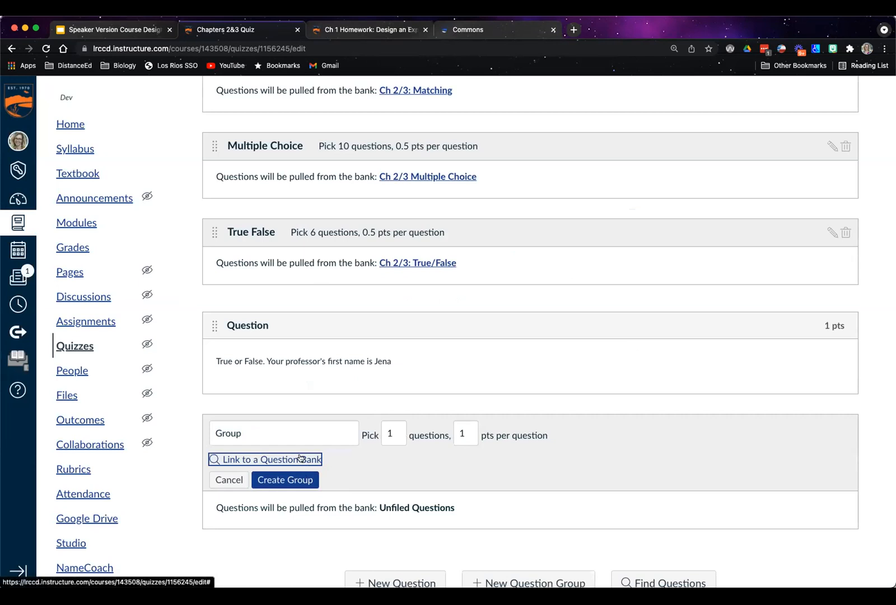
Name the question group "openstax #3", have it pick 5 questions, and create the group
{"action": "double_click", "coordinate": [217, 433]}
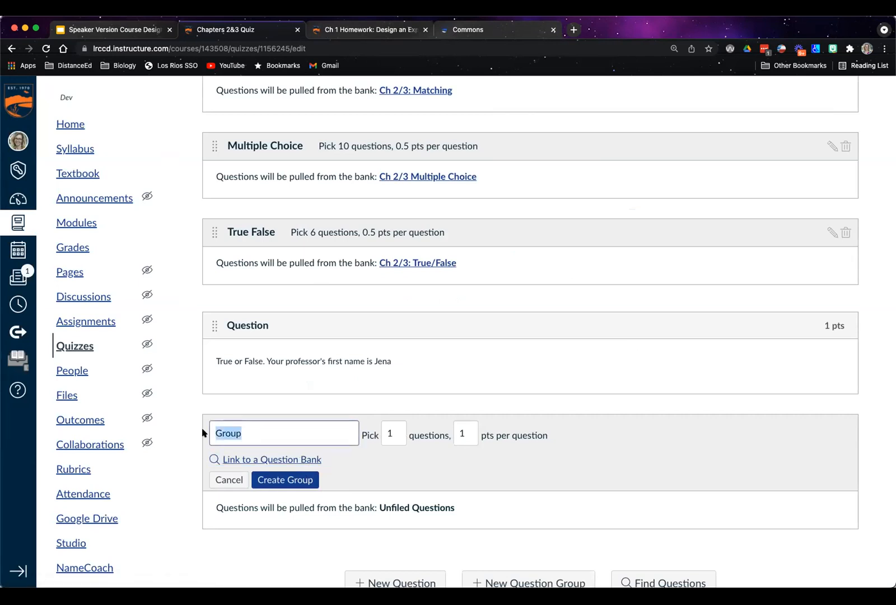
{"action": "type", "text": "openstax #3"}
{"action": "double_click", "coordinate": [388, 432]}
{"action": "type", "text": "5"}
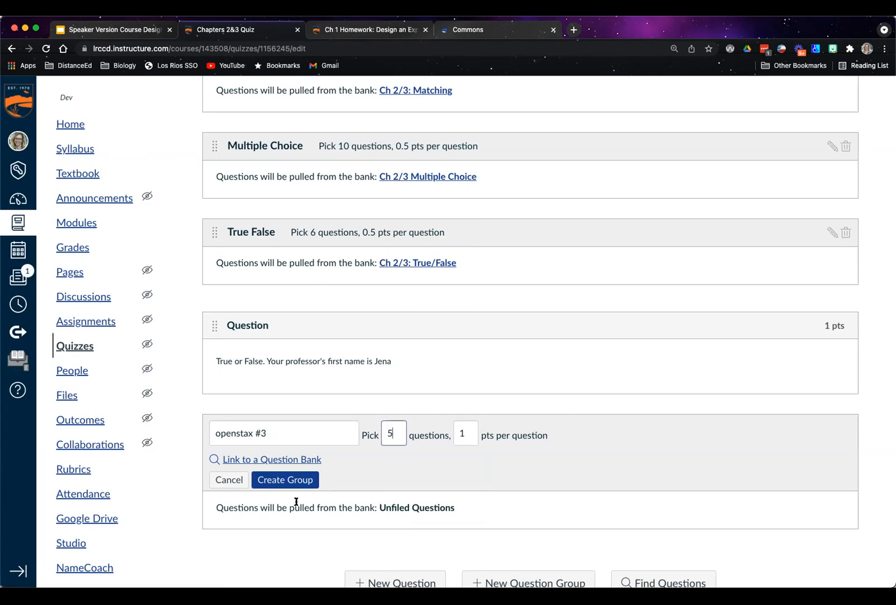
{"action": "left_click", "coordinate": [288, 481]}
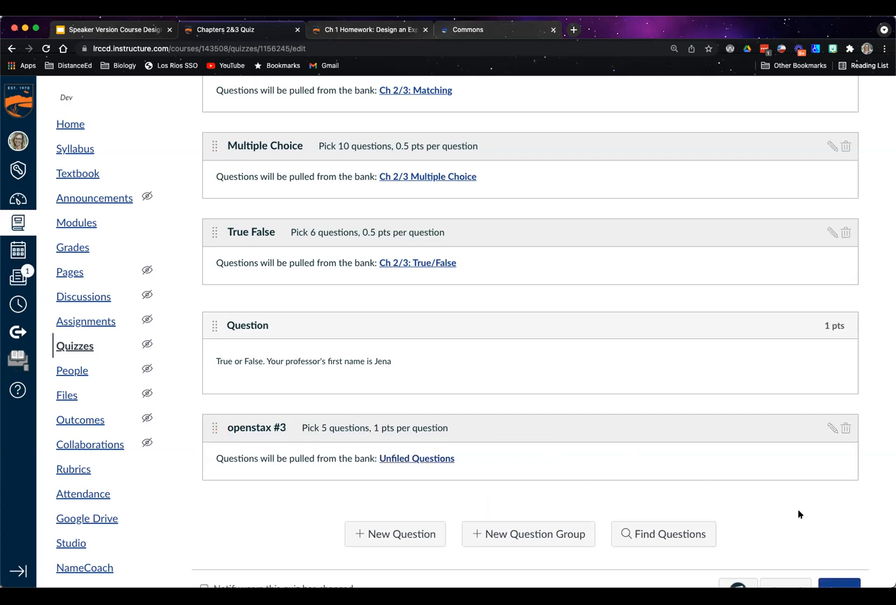
{"action": "scroll", "coordinate": [797, 510], "scroll_direction": "down", "scroll_amount": 2}
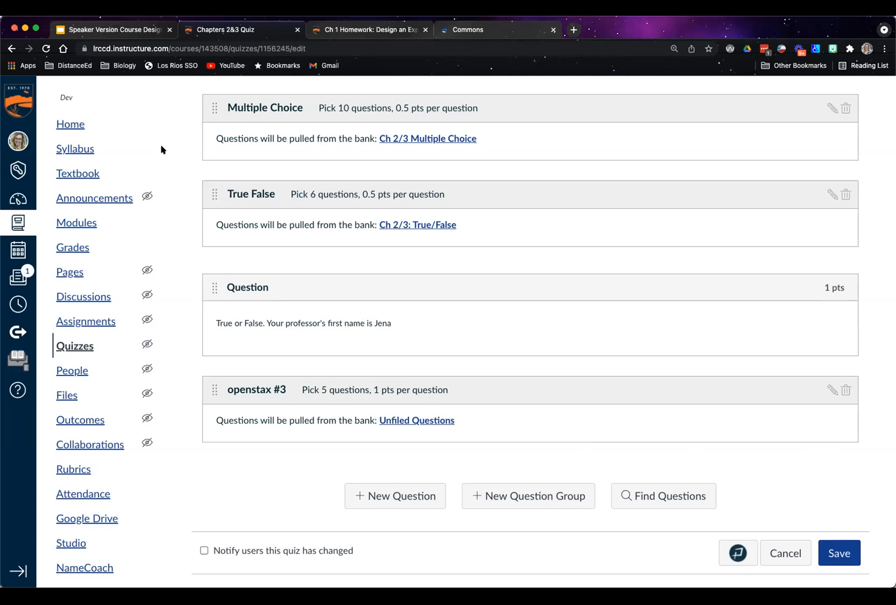
Replace the Commons page with OpenStax's Concepts of Biology book page and show its instructor resources
{"action": "left_click", "coordinate": [464, 31]}
{"action": "left_click", "coordinate": [142, 45]}
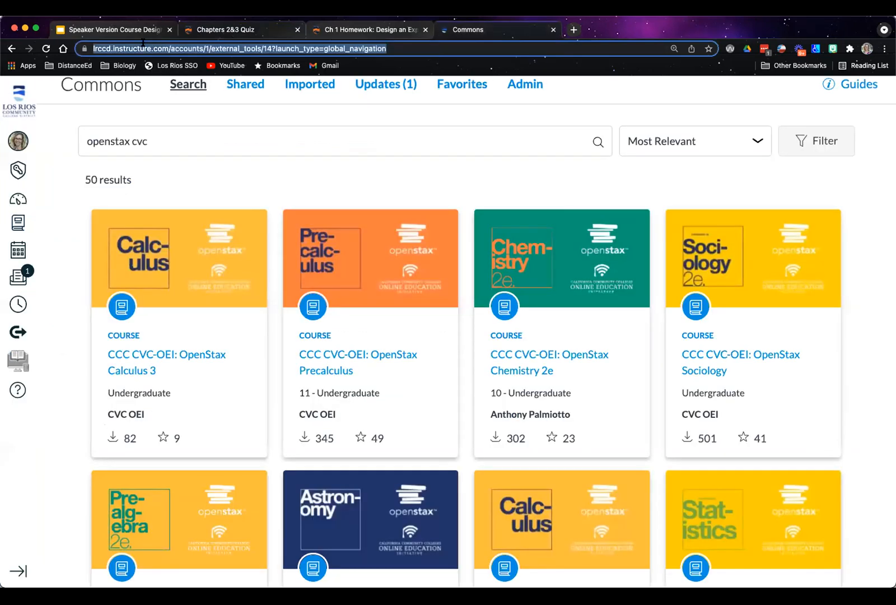
{"action": "type", "text": "ope"}
{"action": "key", "text": "Return"}
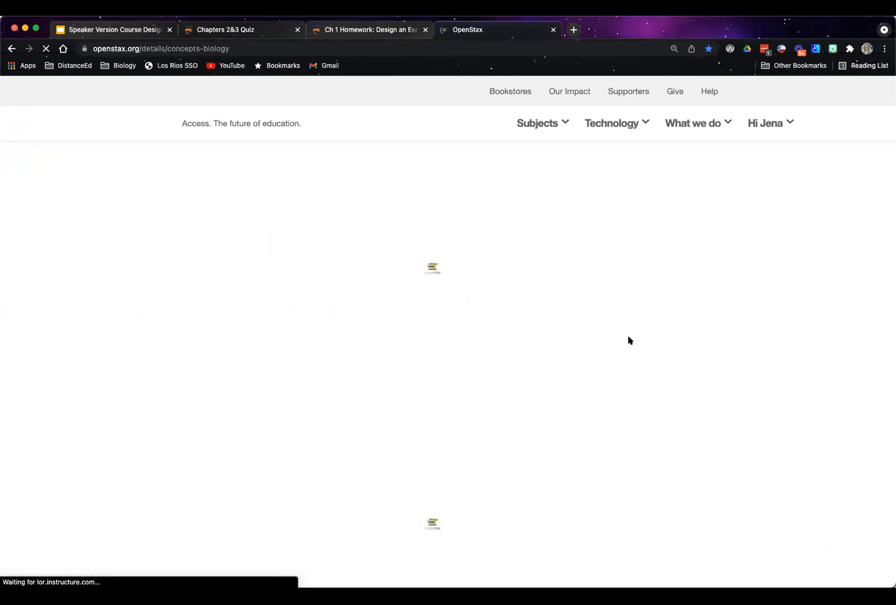
{"action": "scroll", "coordinate": [249, 461], "scroll_direction": "down", "scroll_amount": 5}
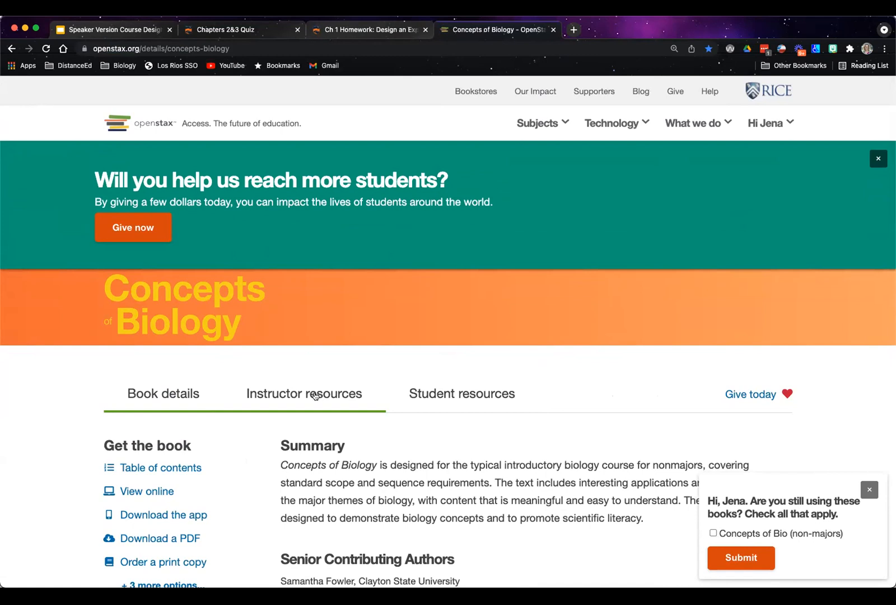
{"action": "left_click", "coordinate": [315, 396]}
Examine the instructor resources for Concepts of Biology, including course cartridges and supplemental test items, and return to the slide presentation
{"action": "scroll", "coordinate": [452, 410], "scroll_direction": "down", "scroll_amount": 4}
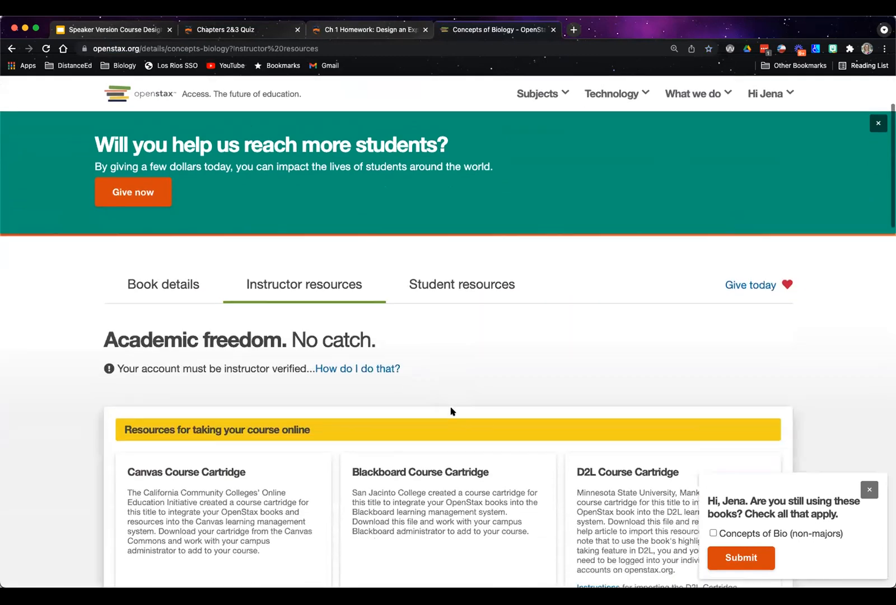
{"action": "scroll", "coordinate": [463, 405], "scroll_direction": "down", "scroll_amount": 5}
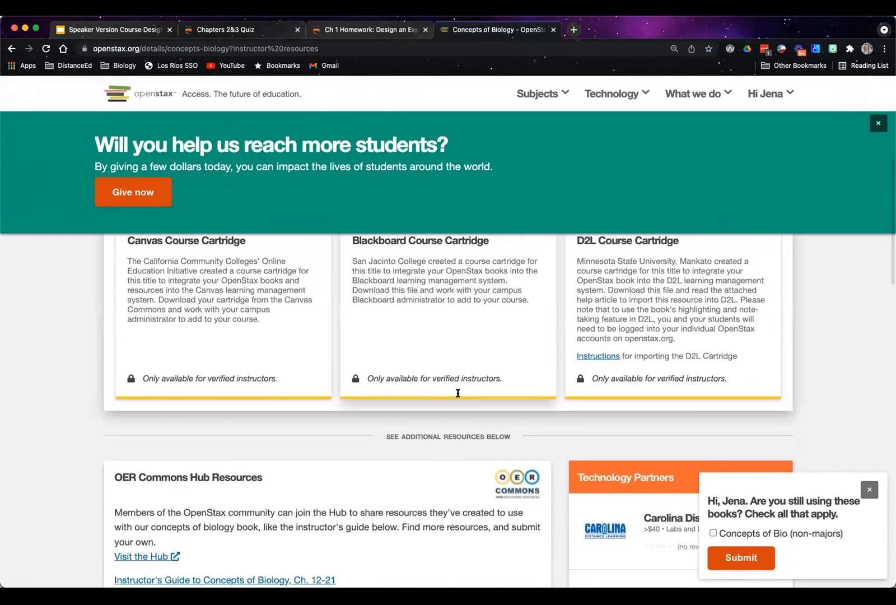
{"action": "scroll", "coordinate": [387, 456], "scroll_direction": "down", "scroll_amount": 6}
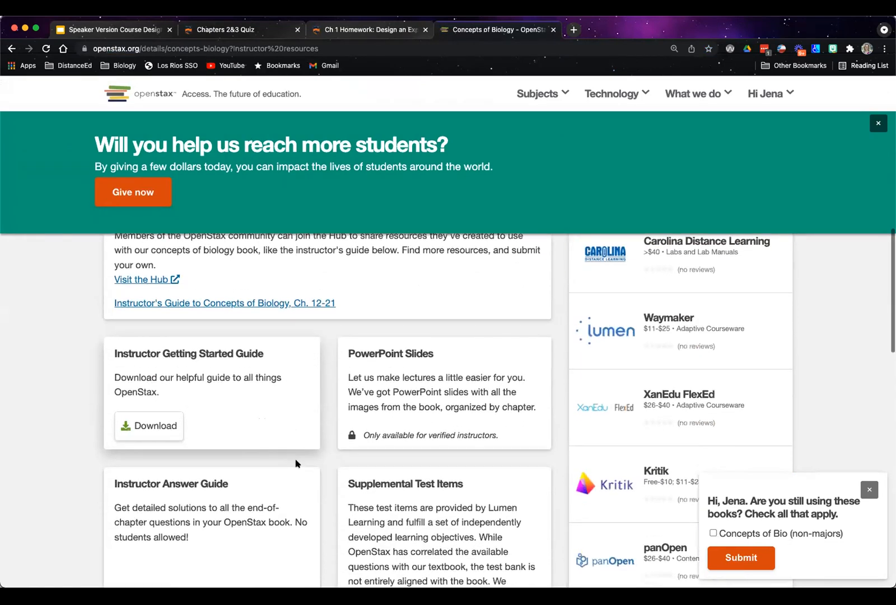
{"action": "scroll", "coordinate": [249, 455], "scroll_direction": "up", "scroll_amount": 8}
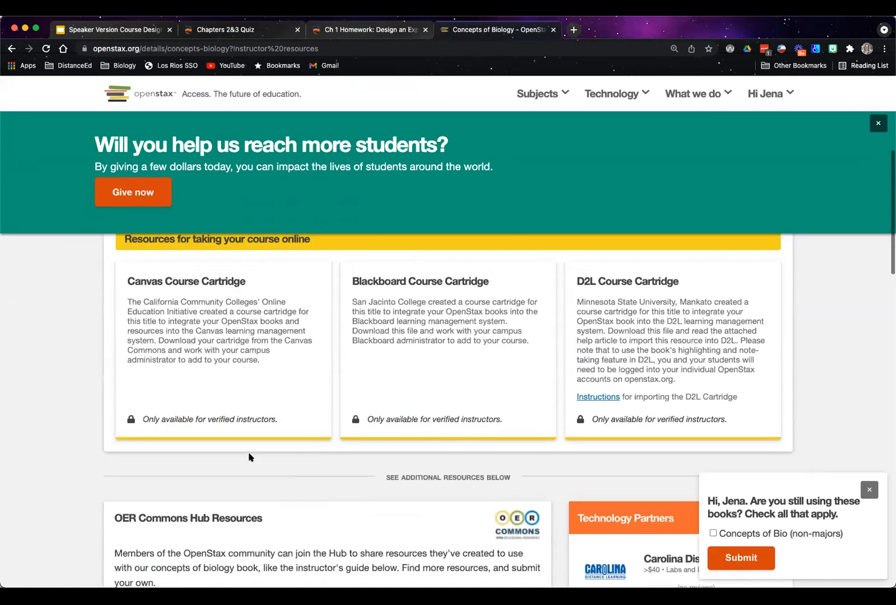
{"action": "scroll", "coordinate": [250, 457], "scroll_direction": "down", "scroll_amount": 10}
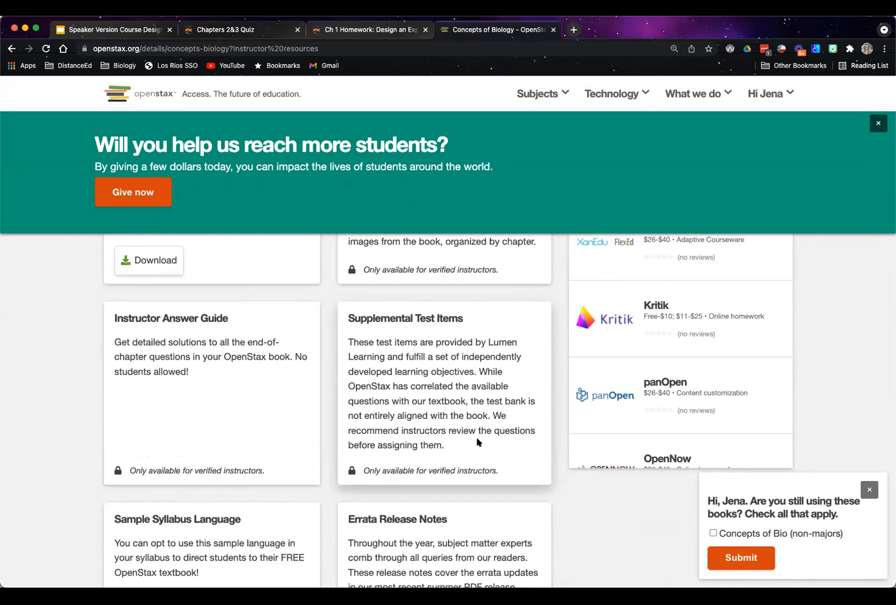
{"action": "scroll", "coordinate": [481, 436], "scroll_direction": "down", "scroll_amount": 1}
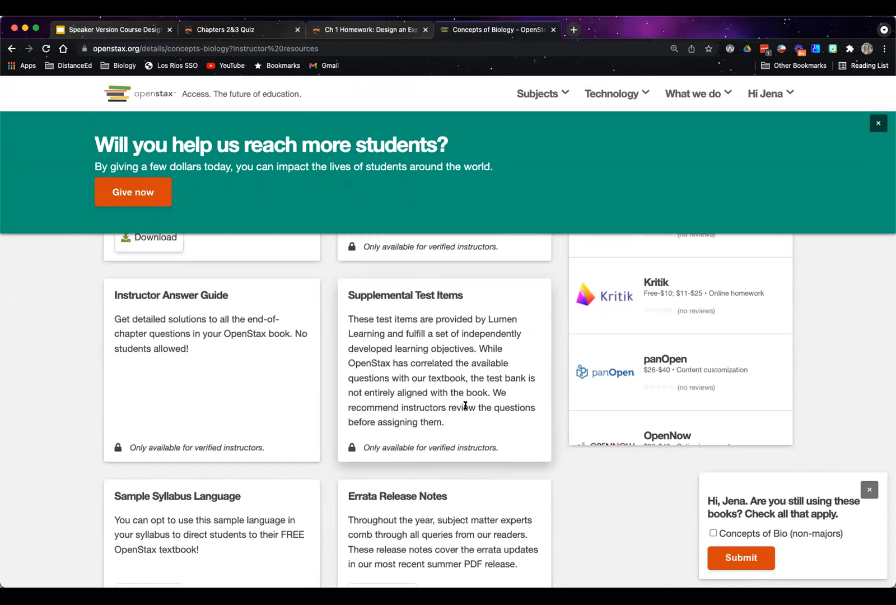
{"action": "scroll", "coordinate": [464, 405], "scroll_direction": "up", "scroll_amount": 1}
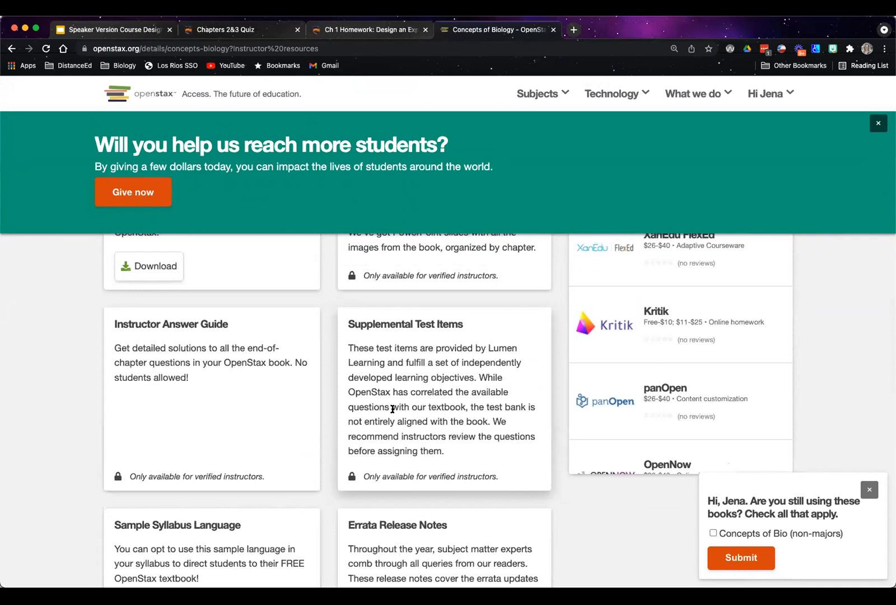
{"action": "scroll", "coordinate": [390, 408], "scroll_direction": "up", "scroll_amount": 1}
{"action": "scroll", "coordinate": [387, 408], "scroll_direction": "up", "scroll_amount": 2}
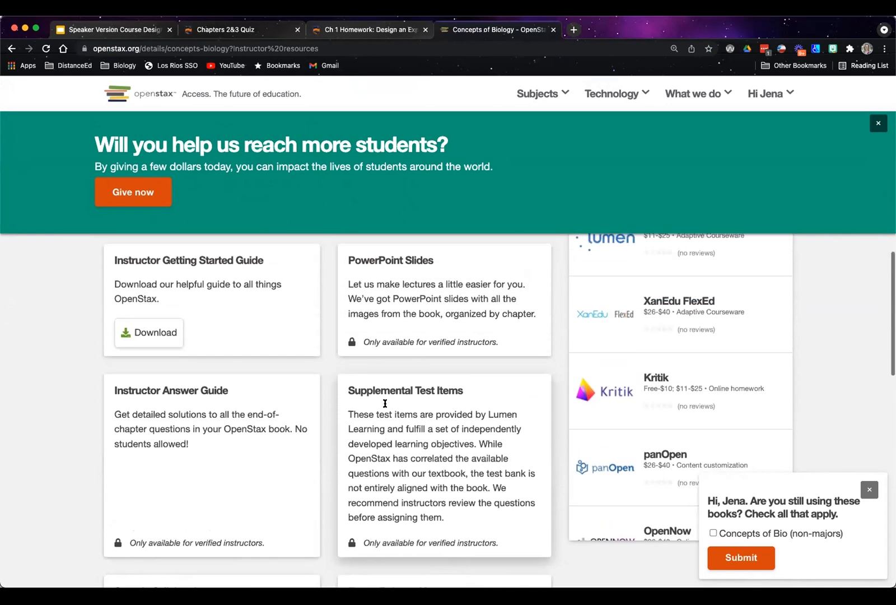
{"action": "scroll", "coordinate": [384, 406], "scroll_direction": "up", "scroll_amount": 8}
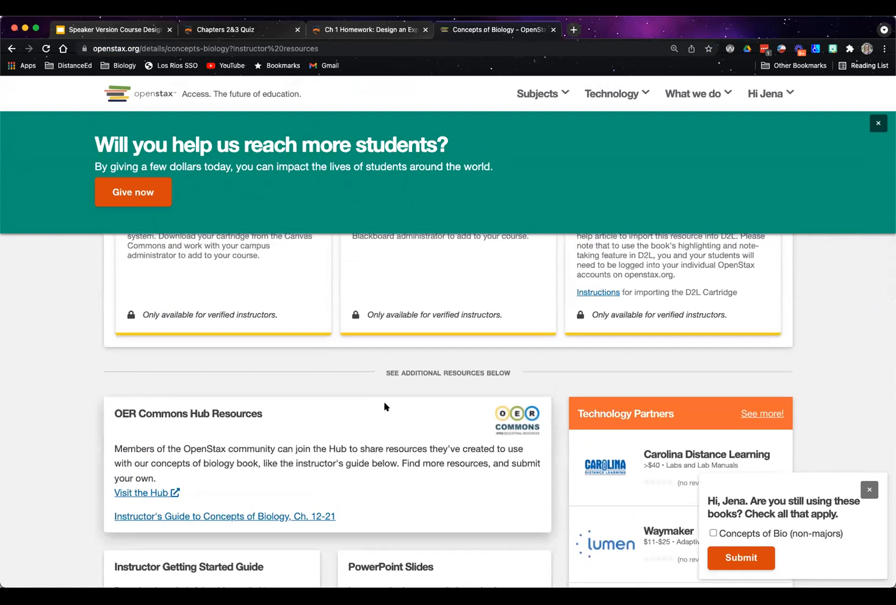
{"action": "scroll", "coordinate": [382, 404], "scroll_direction": "up", "scroll_amount": 7}
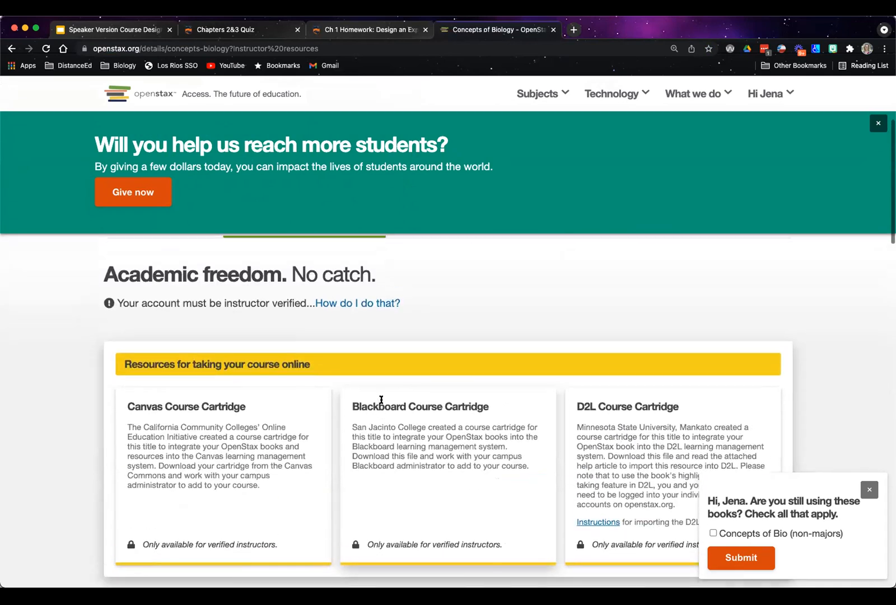
{"action": "left_click", "coordinate": [107, 28]}
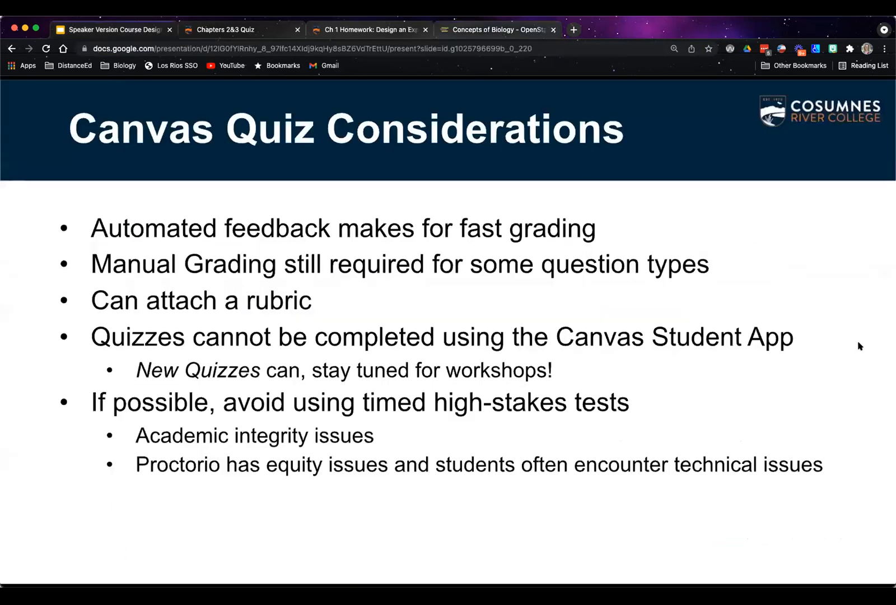